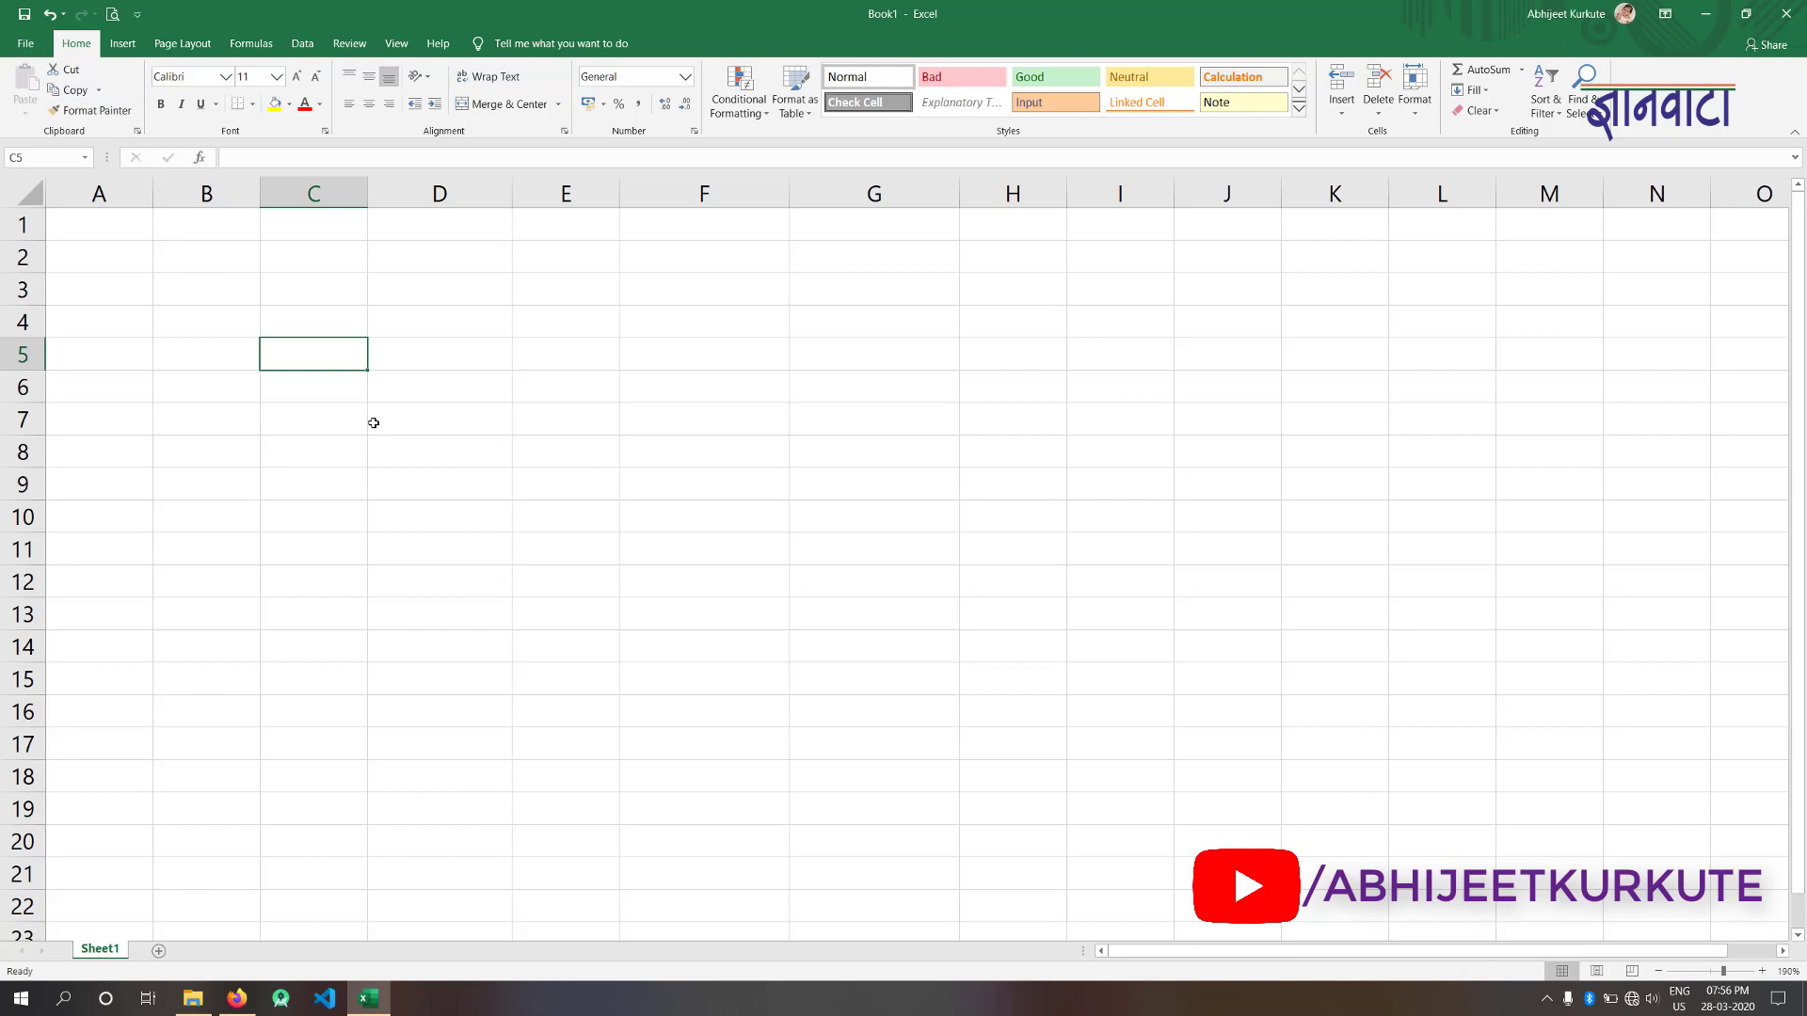
# - Enter 1wd, e112 and 12 down column C starting at C5
pyautogui.write('1wd')
pyautogui.press('Return')
pyautogui.write('e')
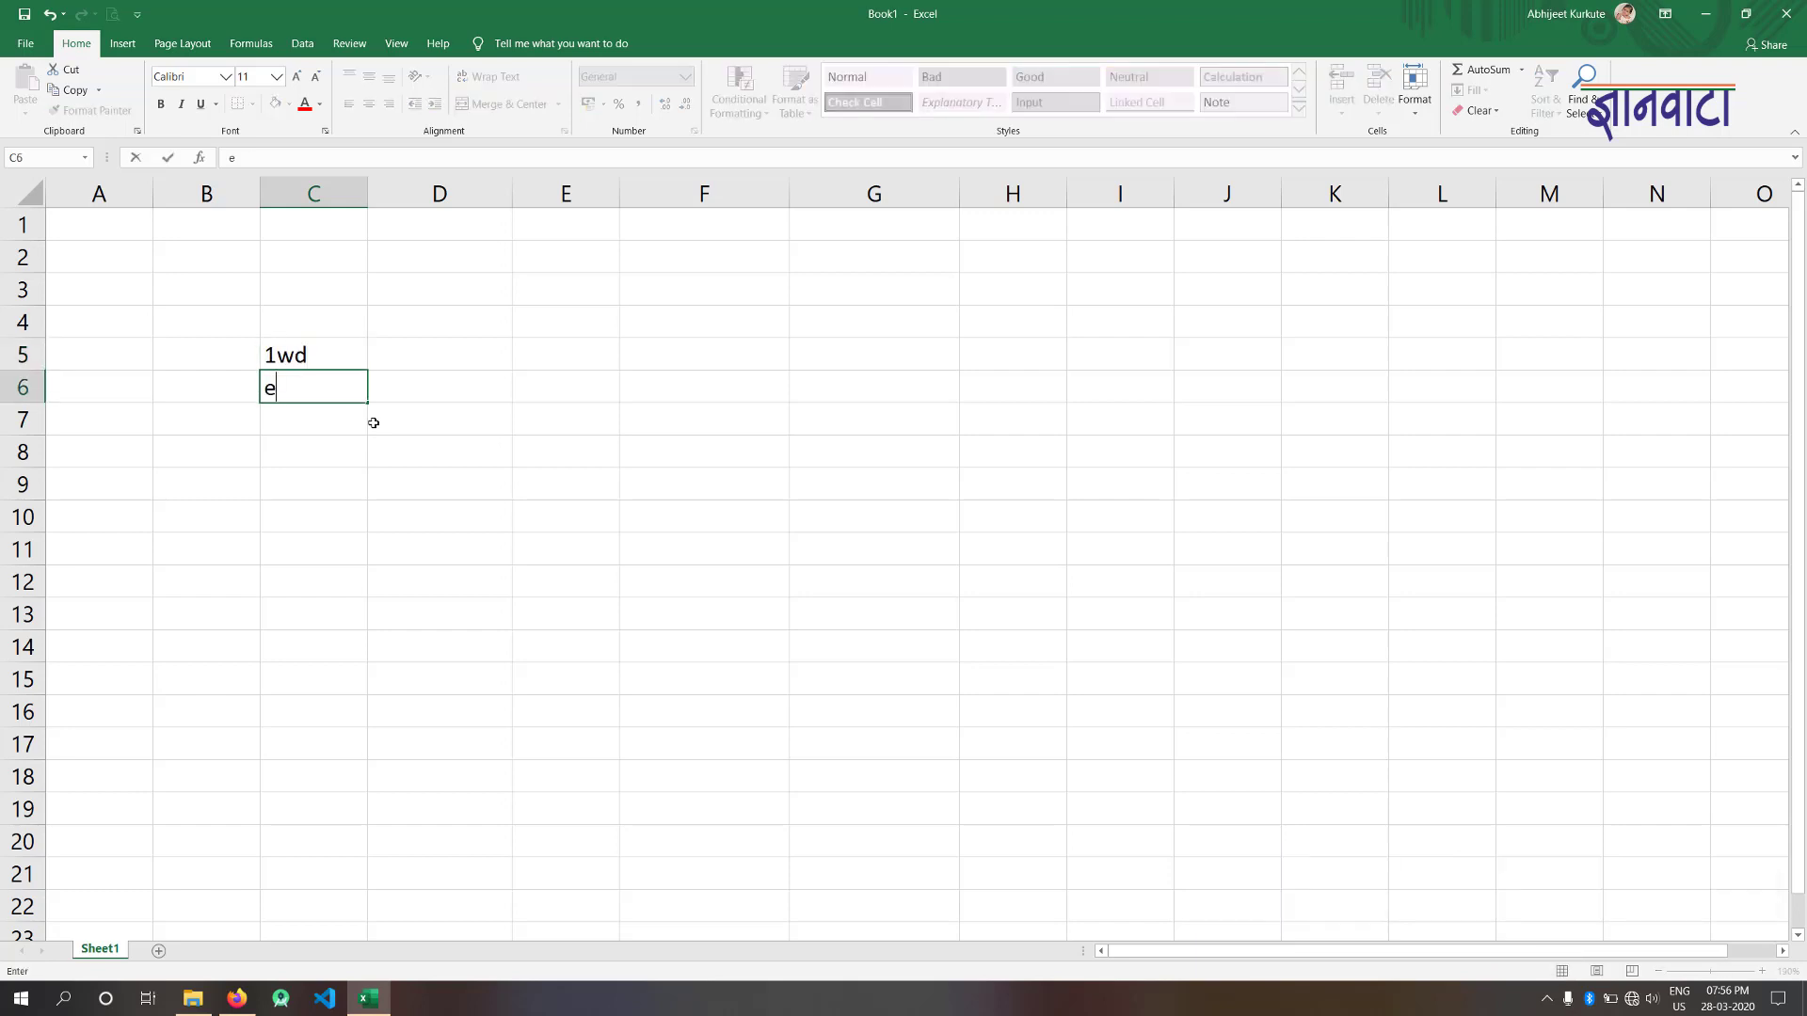
pyautogui.write('112')
pyautogui.press('Return')
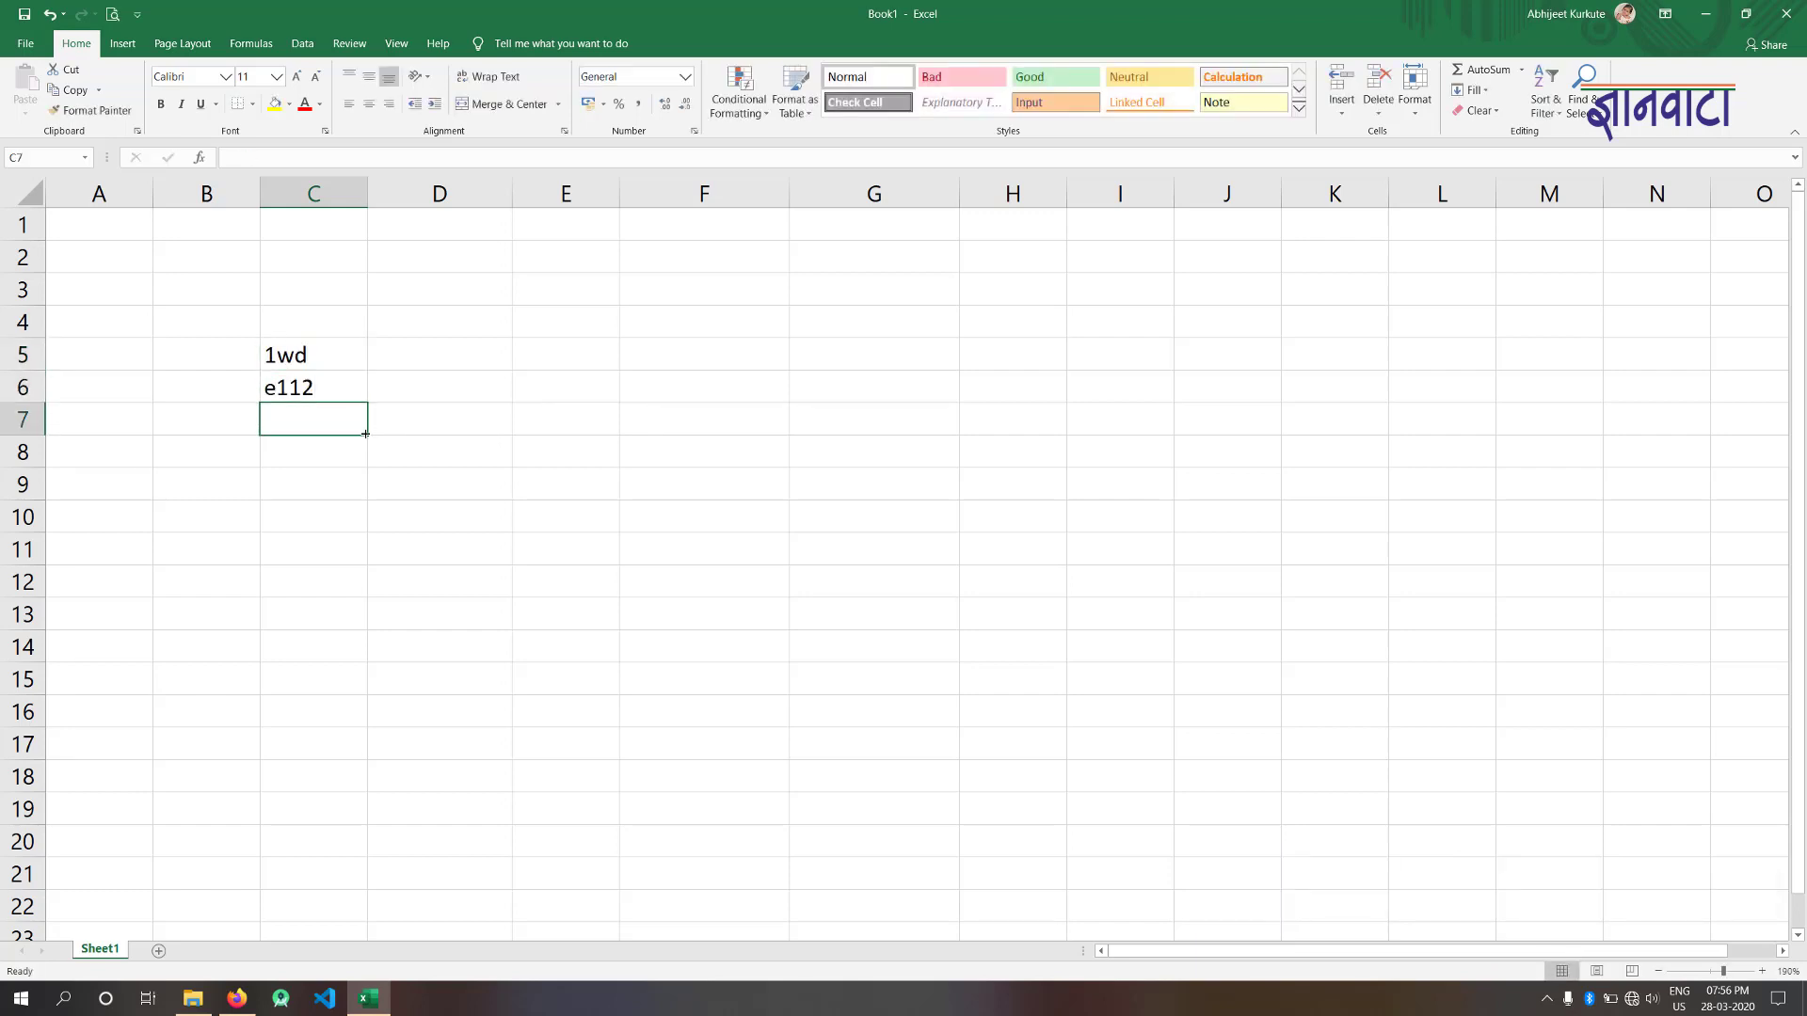
pyautogui.write('12')
pyautogui.press('Return')
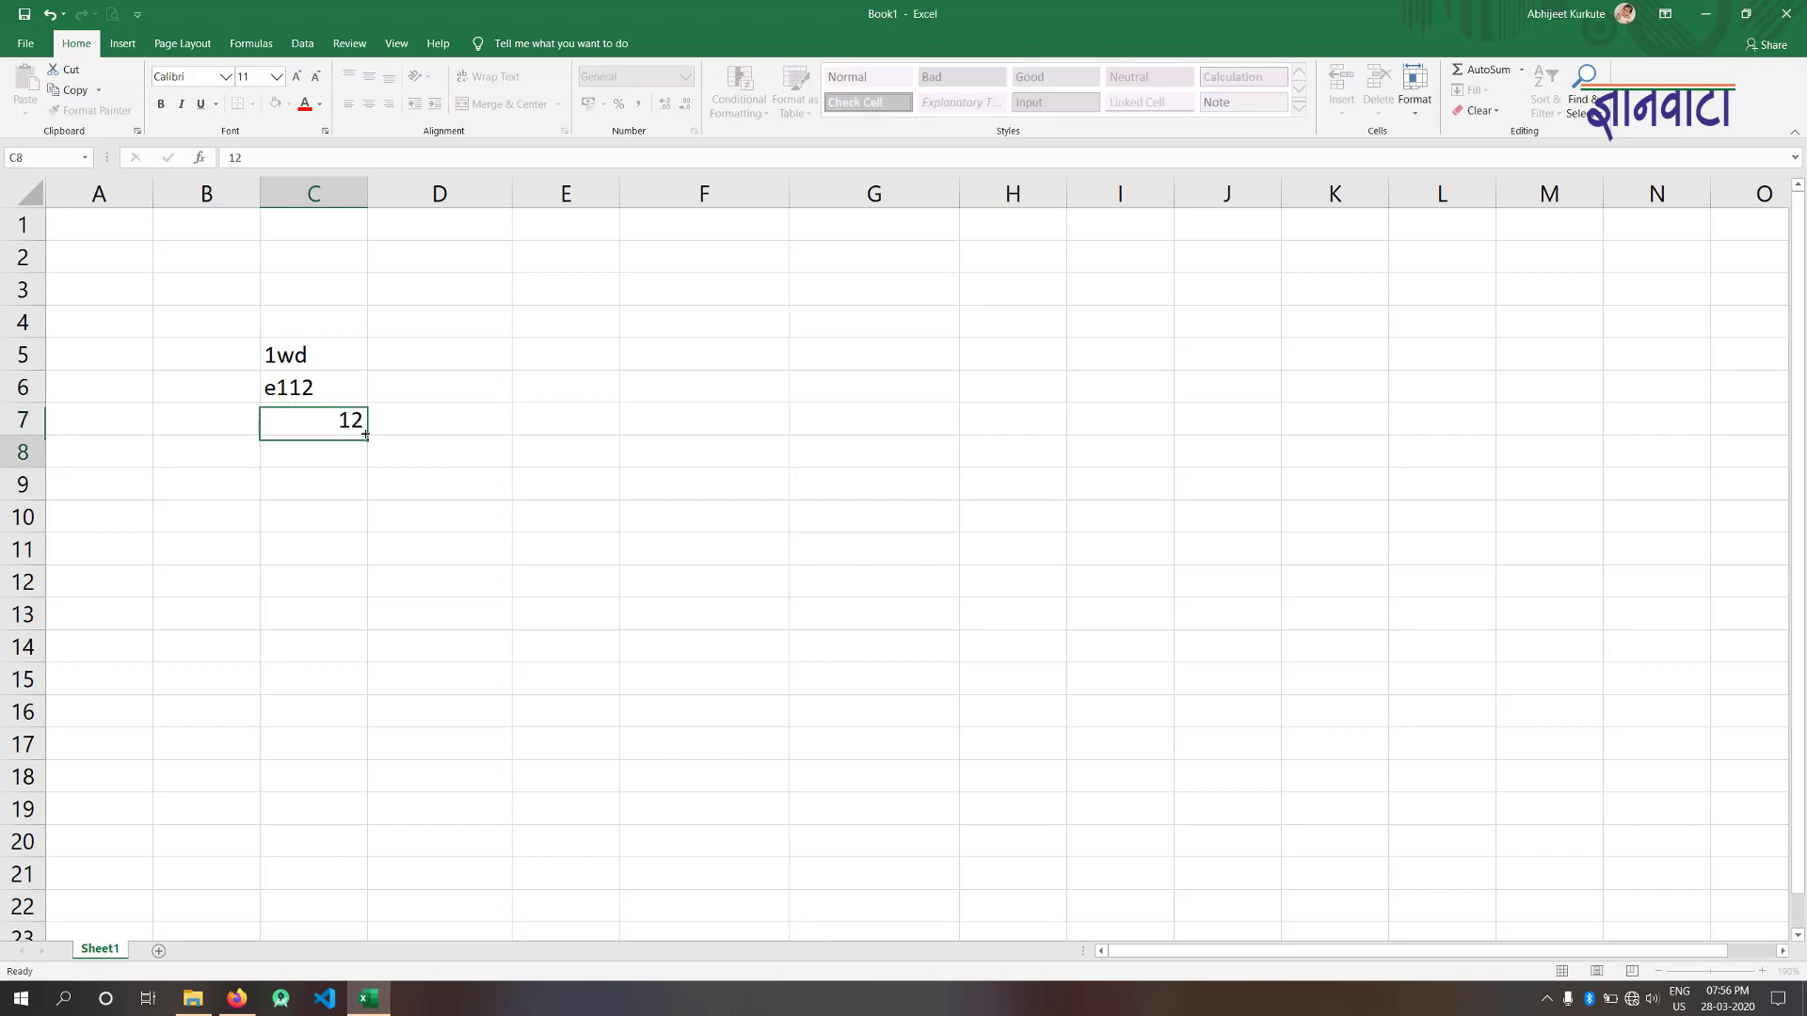
# - Re-enter 012 over C7 (it stays 12), then add 878 and 7545 below it
pyautogui.click(328, 422)
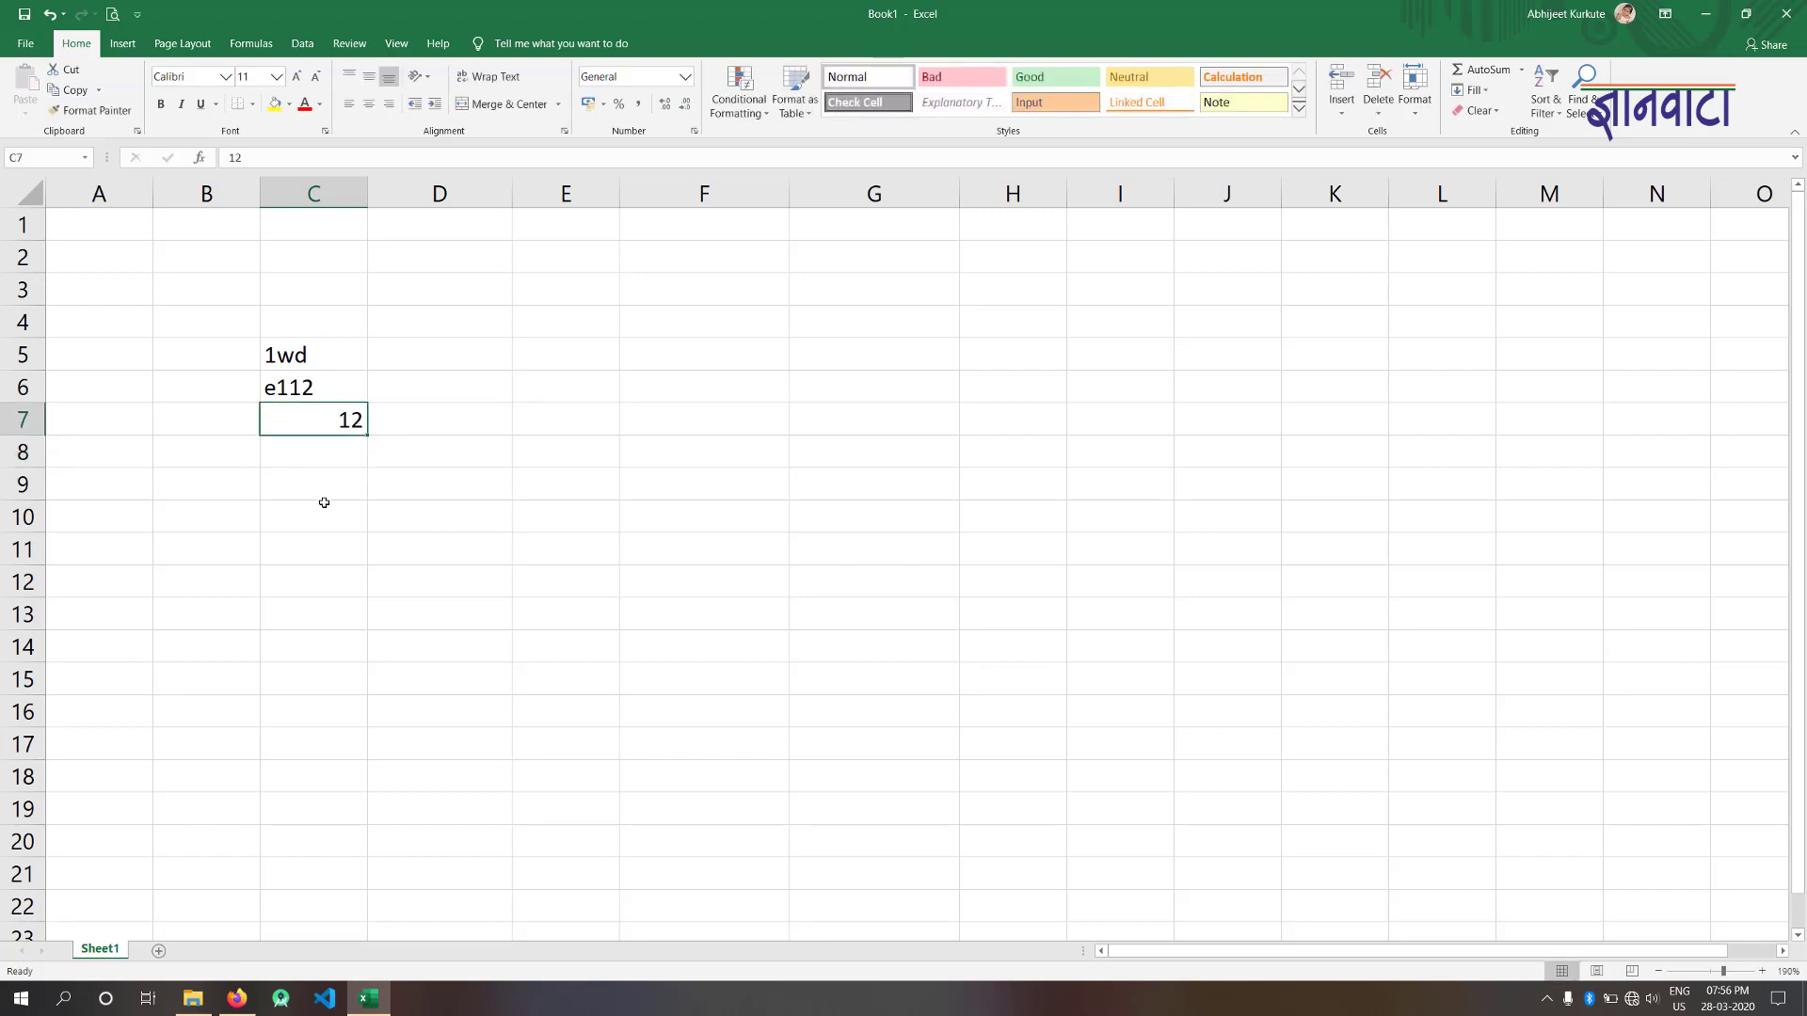
pyautogui.write('012')
pyautogui.press('Return')
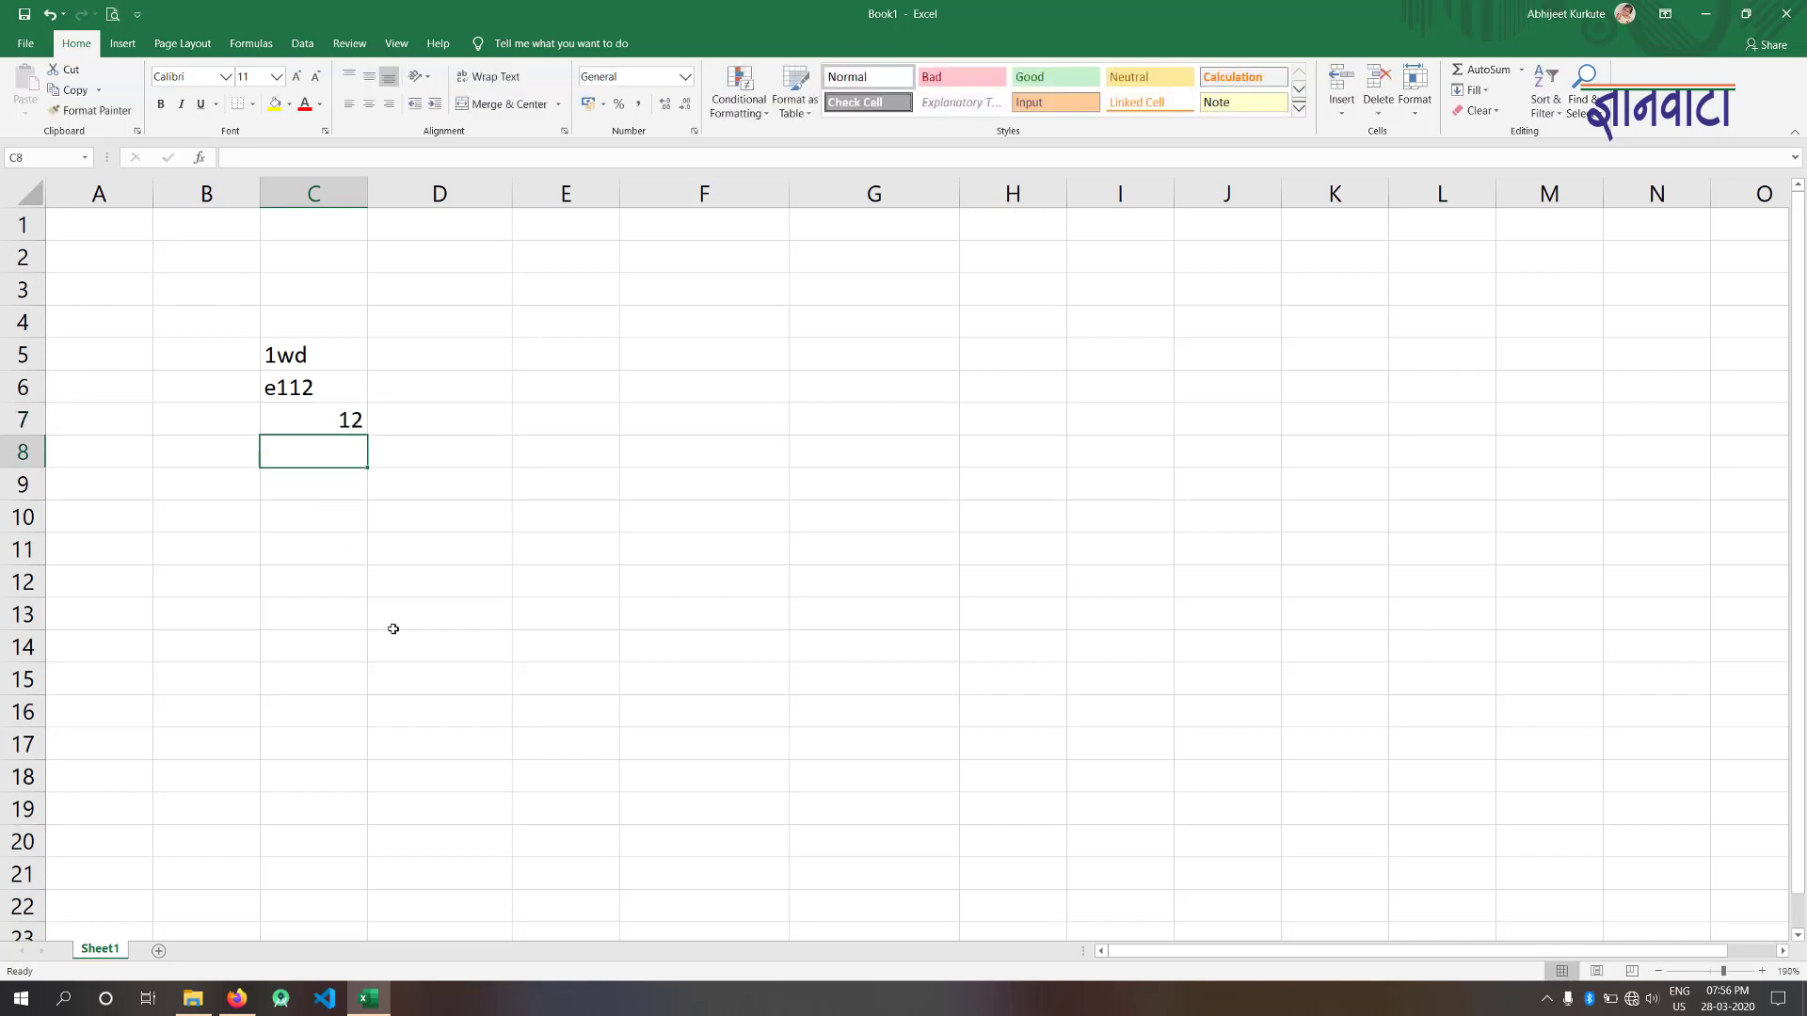
pyautogui.write('878')
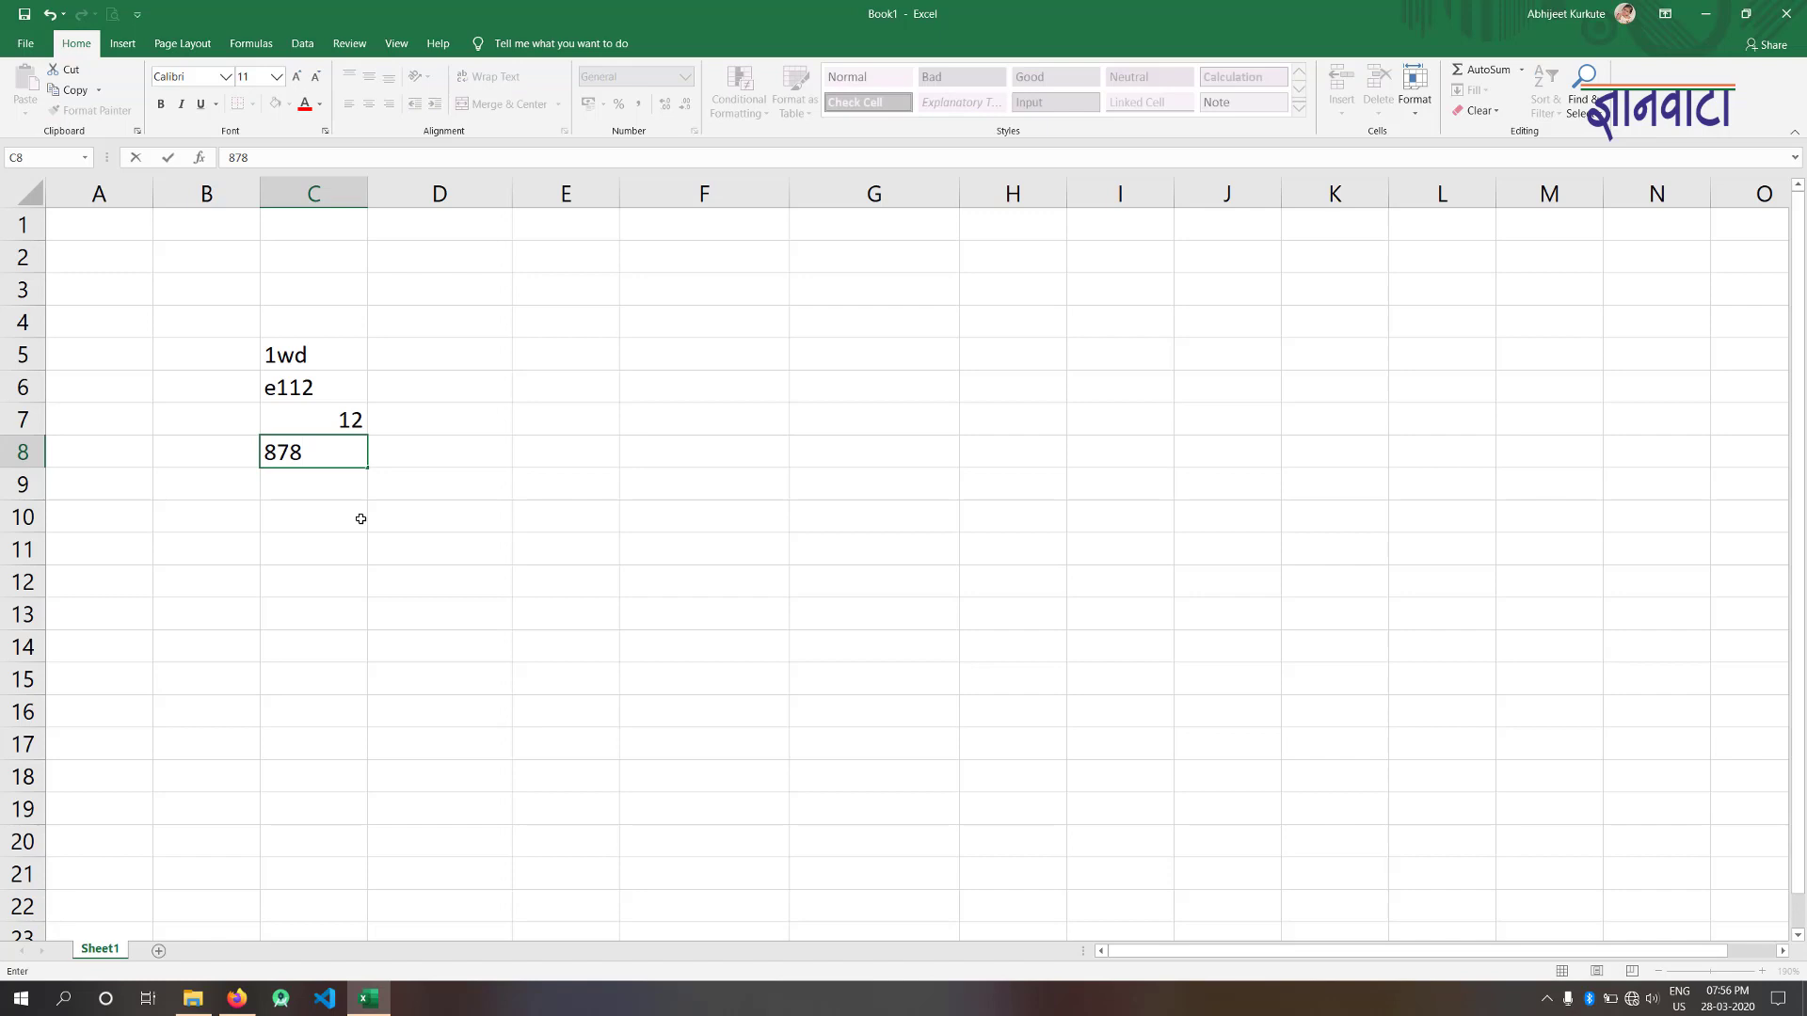
pyautogui.press('Return')
pyautogui.write('7545')
pyautogui.press('Return')
pyautogui.press('Right')
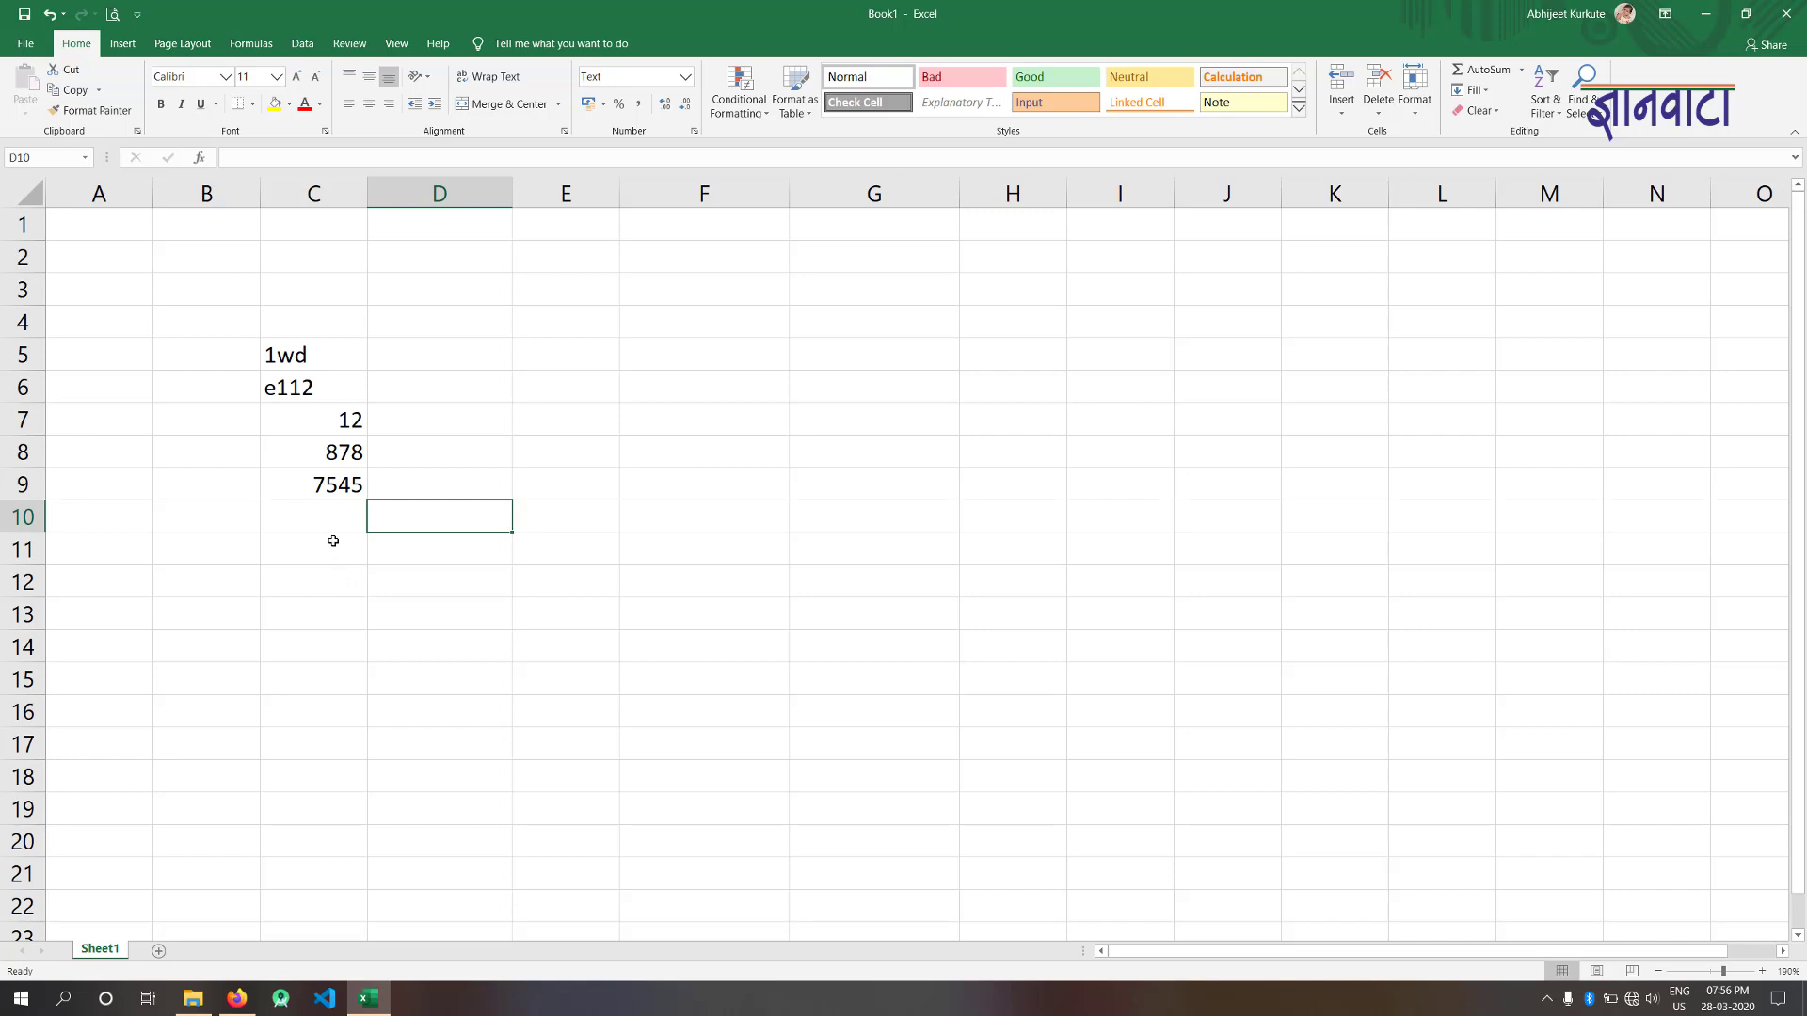
pyautogui.click(326, 546)
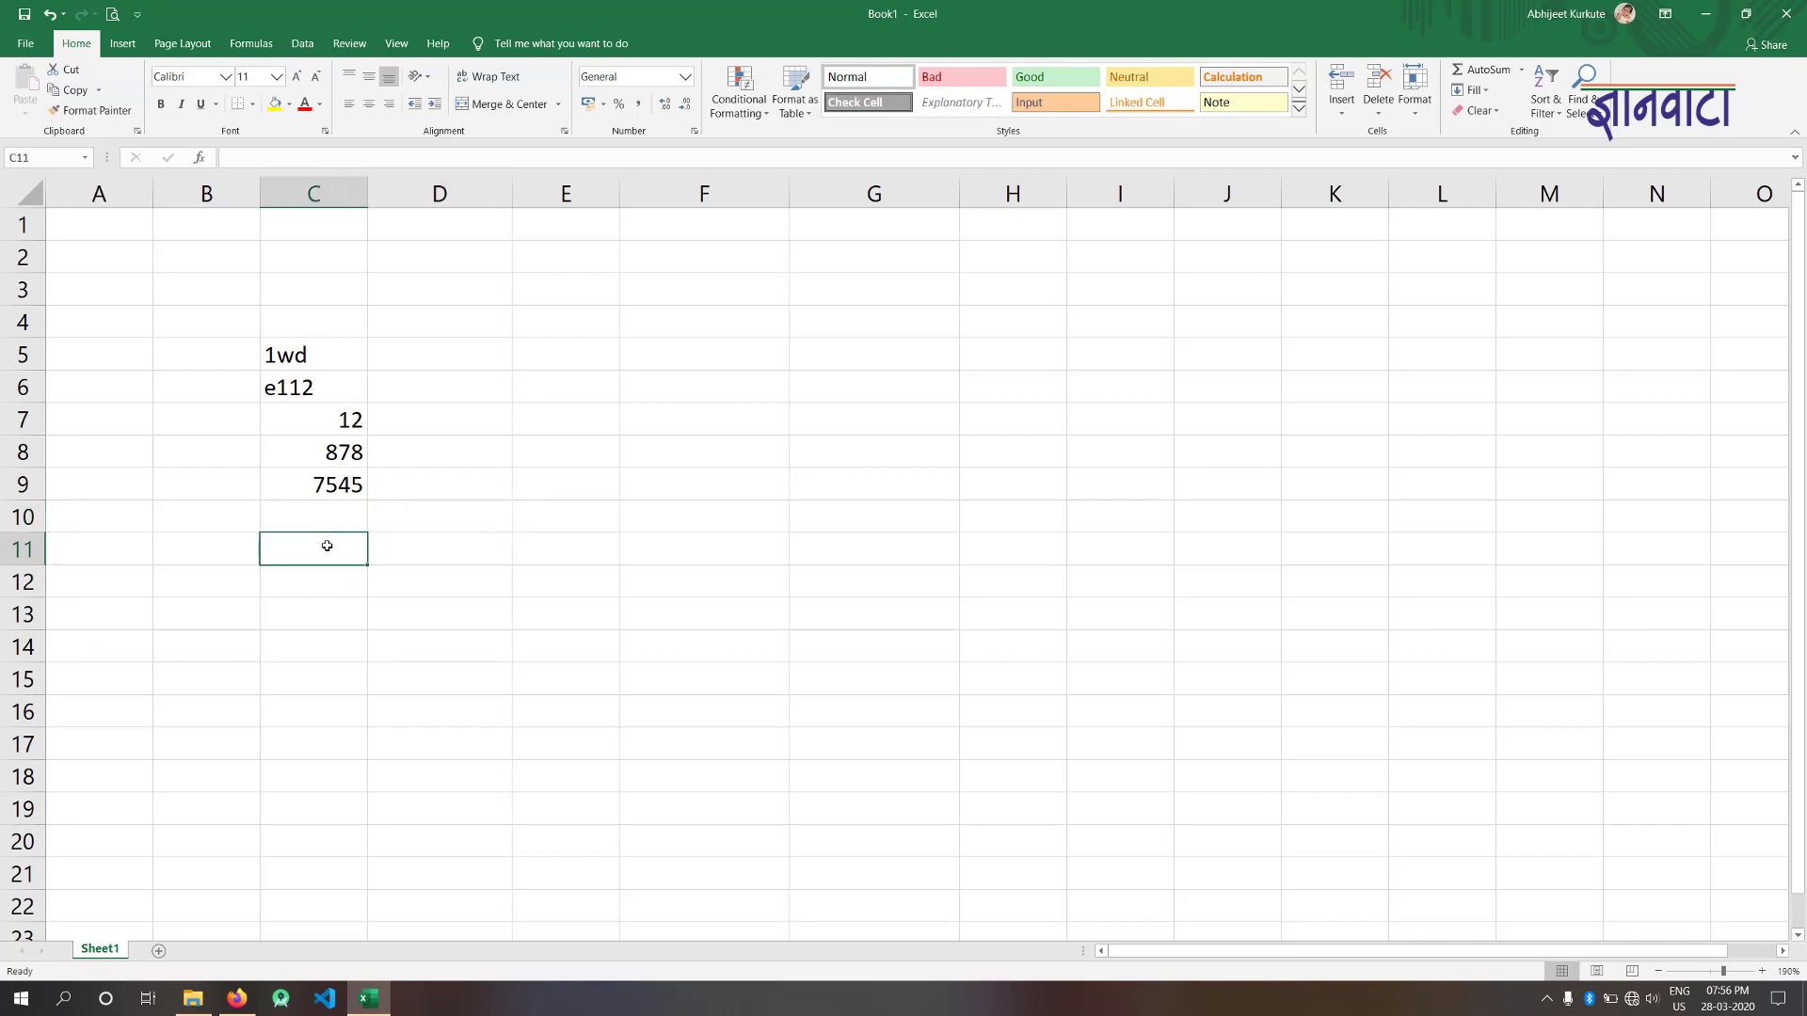
# - Enter `0123 in C11, and 0123 in D11 after formatting D11 as Text
pyautogui.write('`')
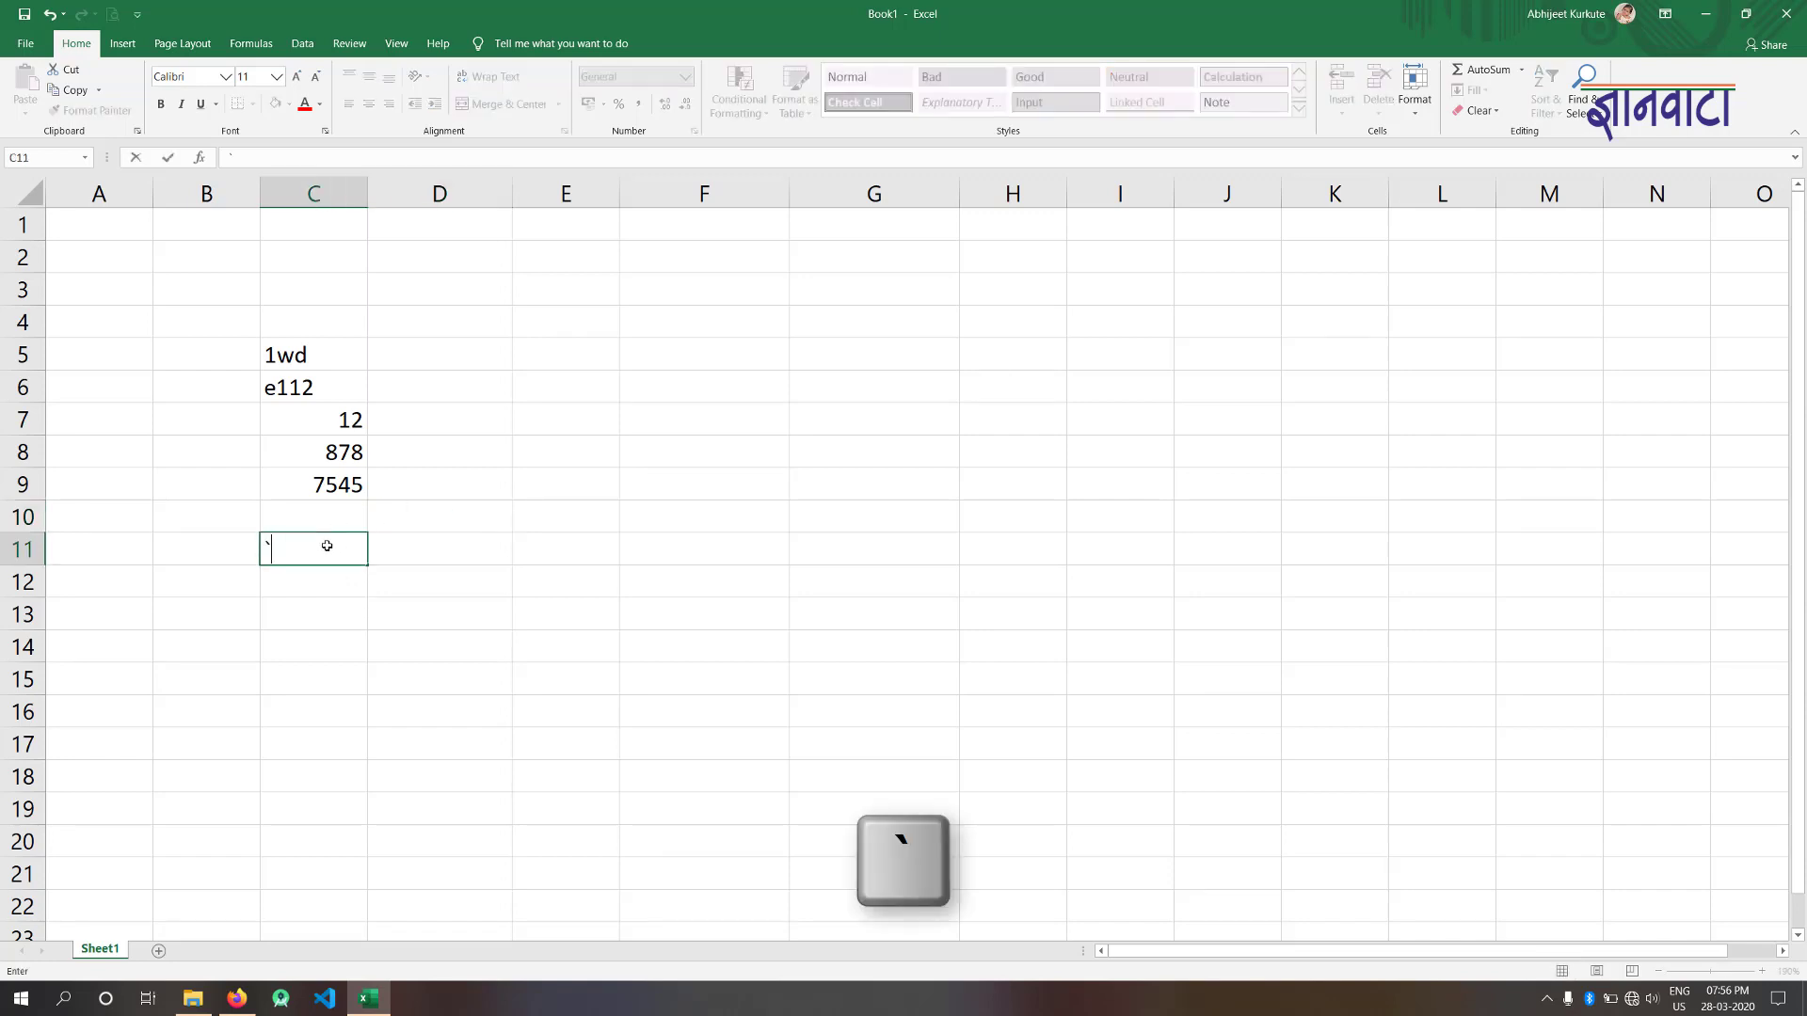
pyautogui.write('012')
pyautogui.write('3')
pyautogui.press('Return')
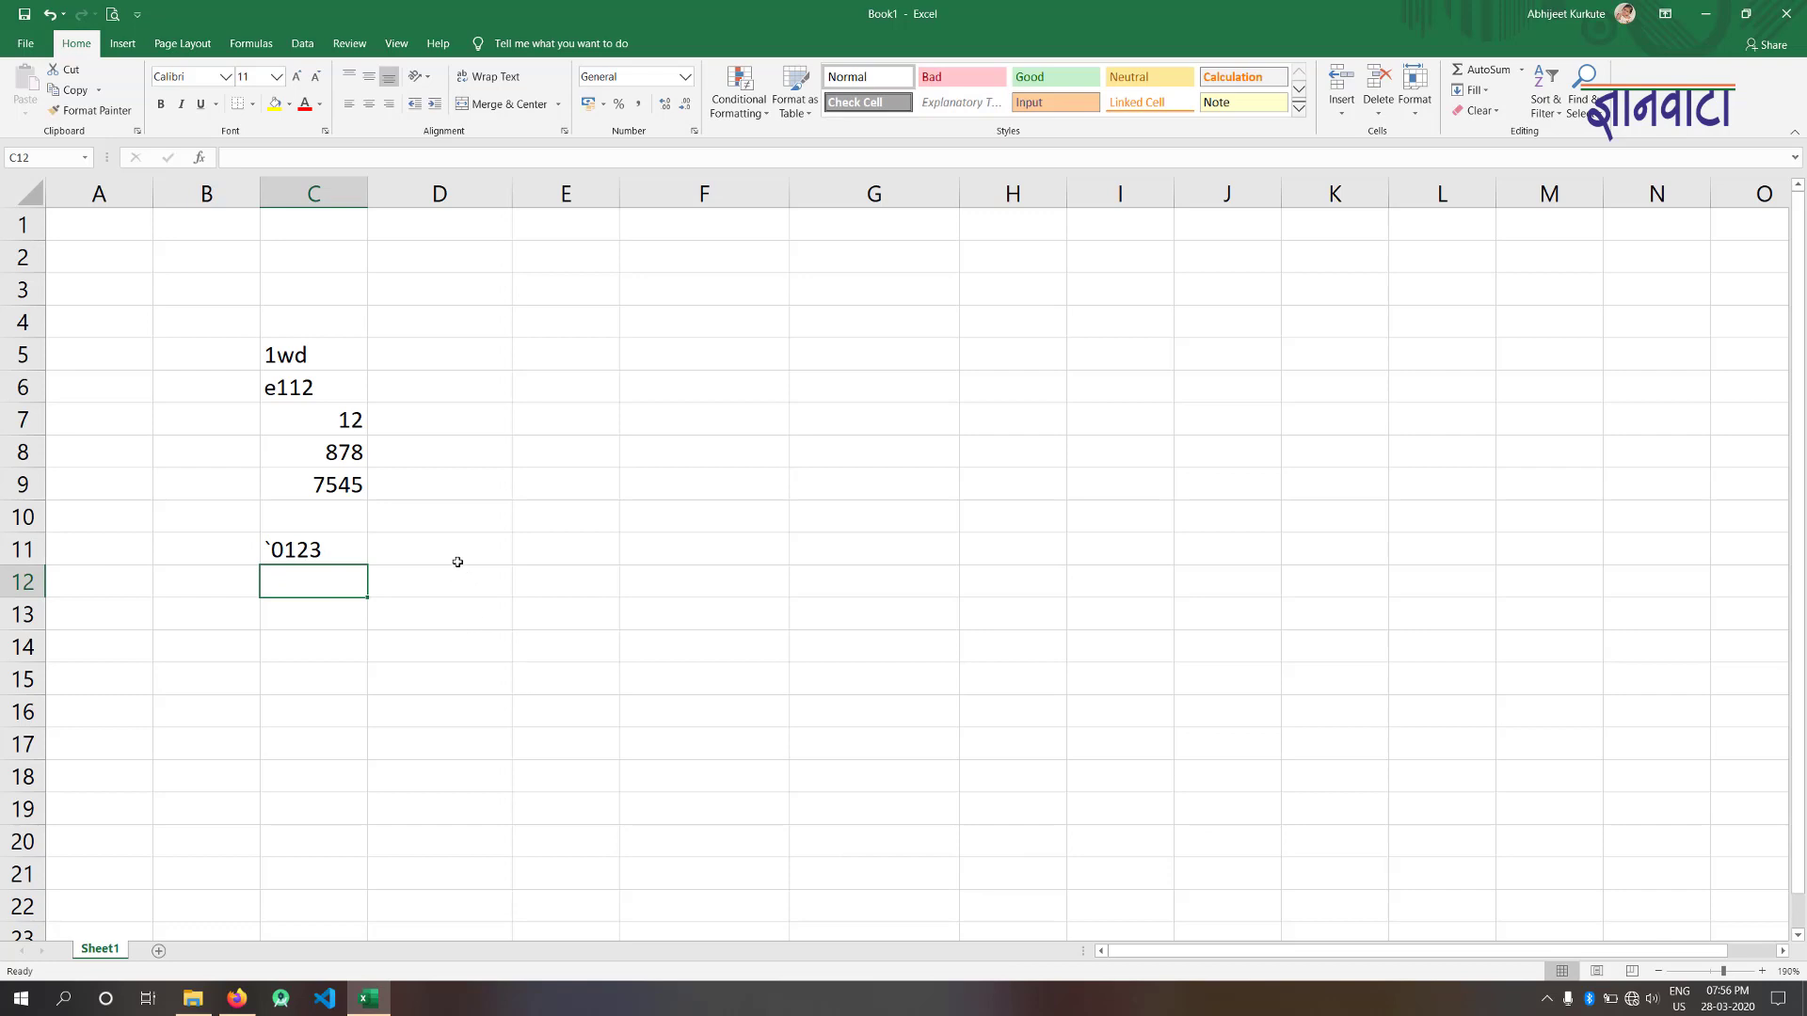
pyautogui.click(435, 552)
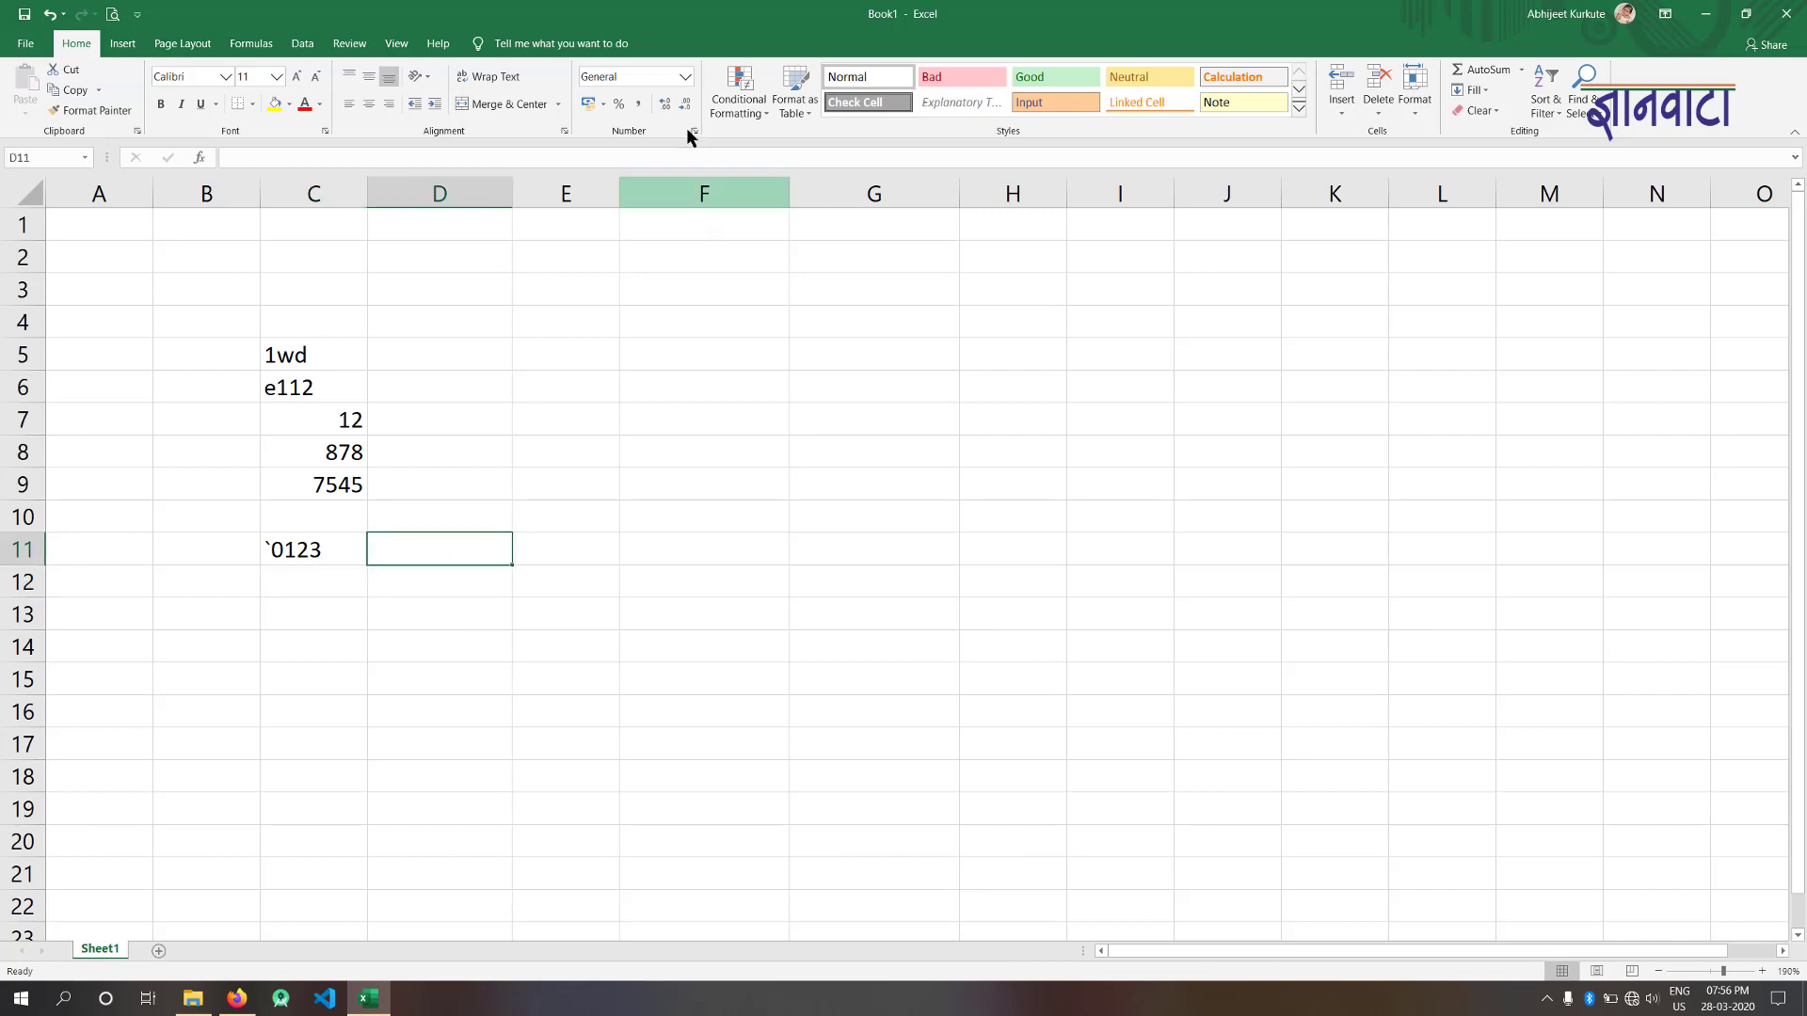
pyautogui.click(686, 81)
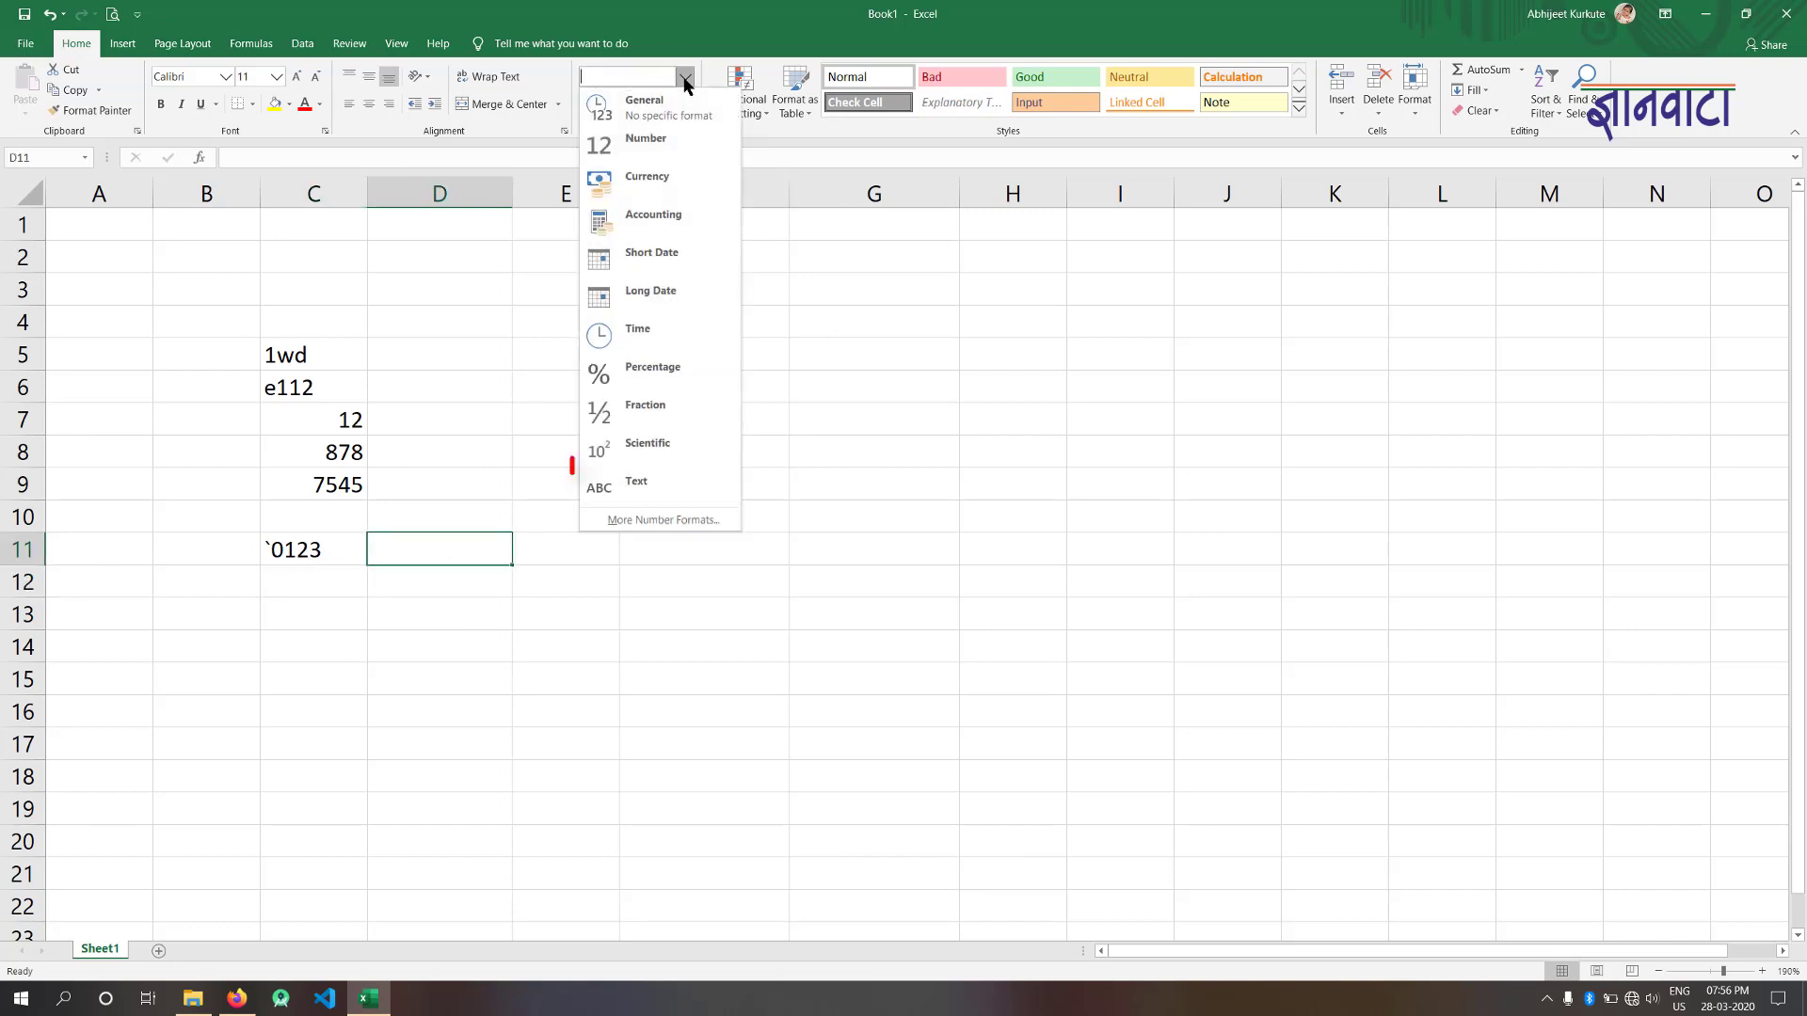
pyautogui.click(644, 478)
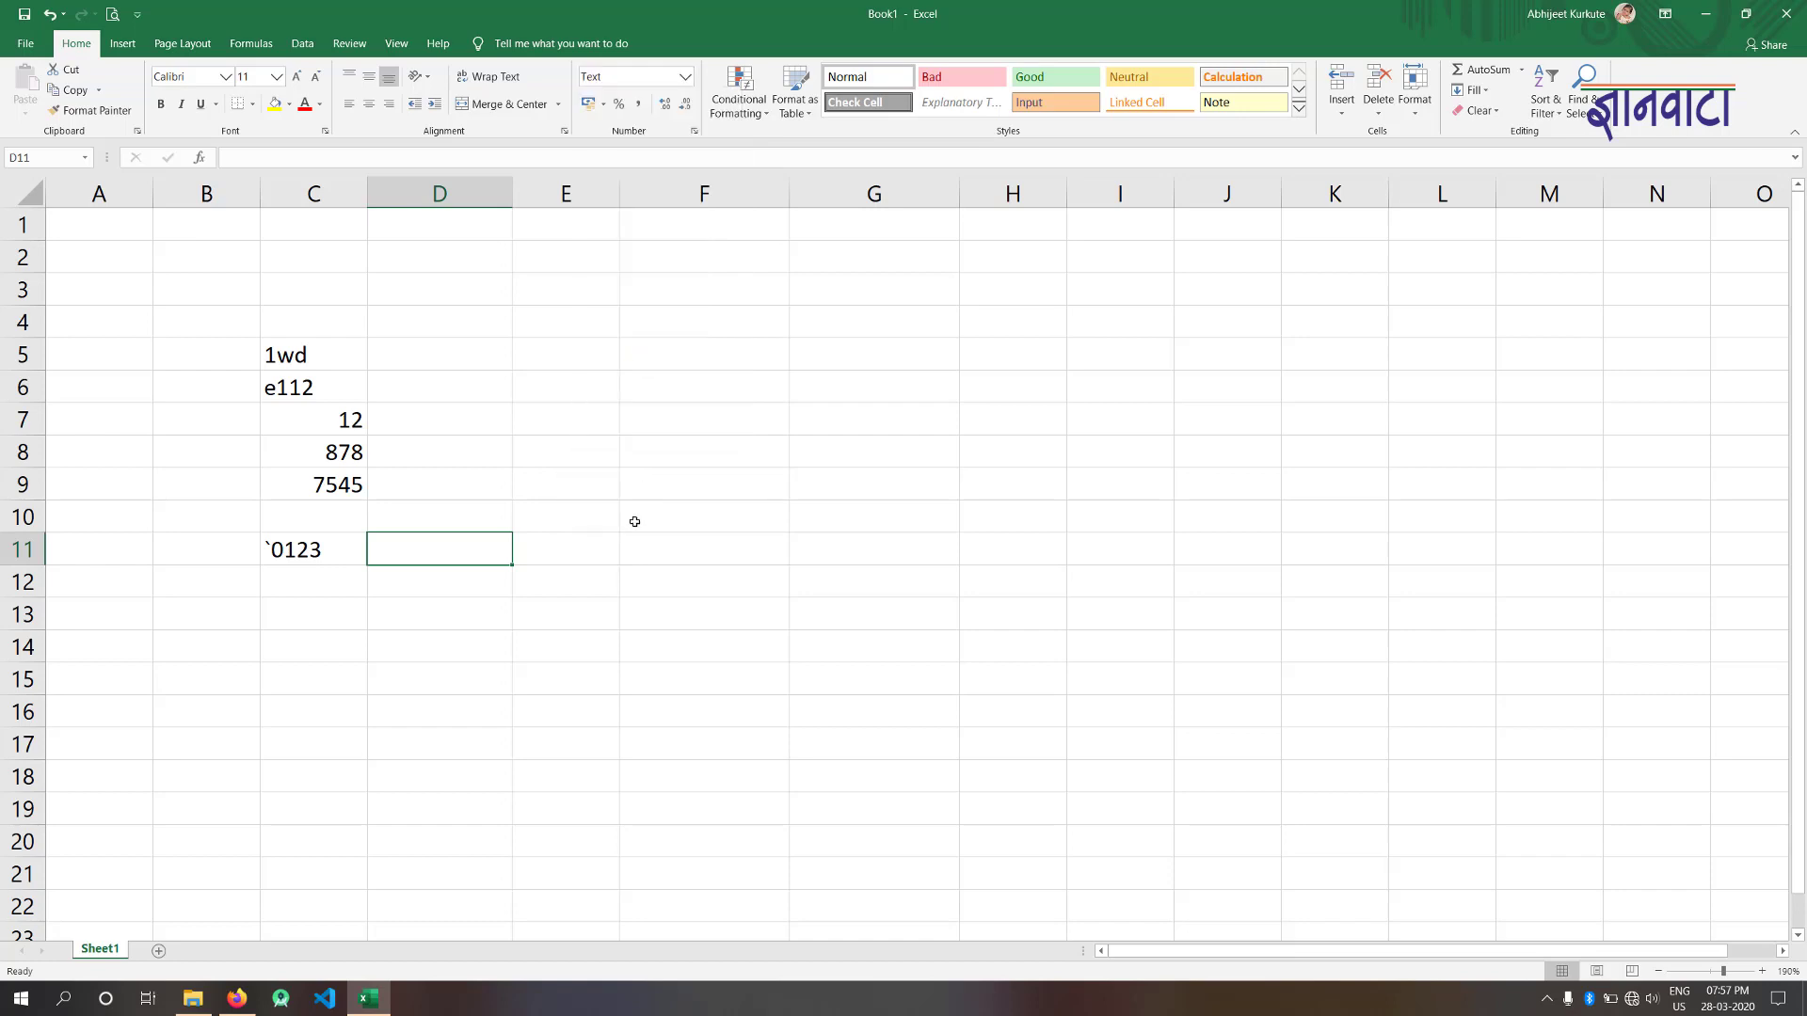
pyautogui.write('0123')
pyautogui.press('Return')
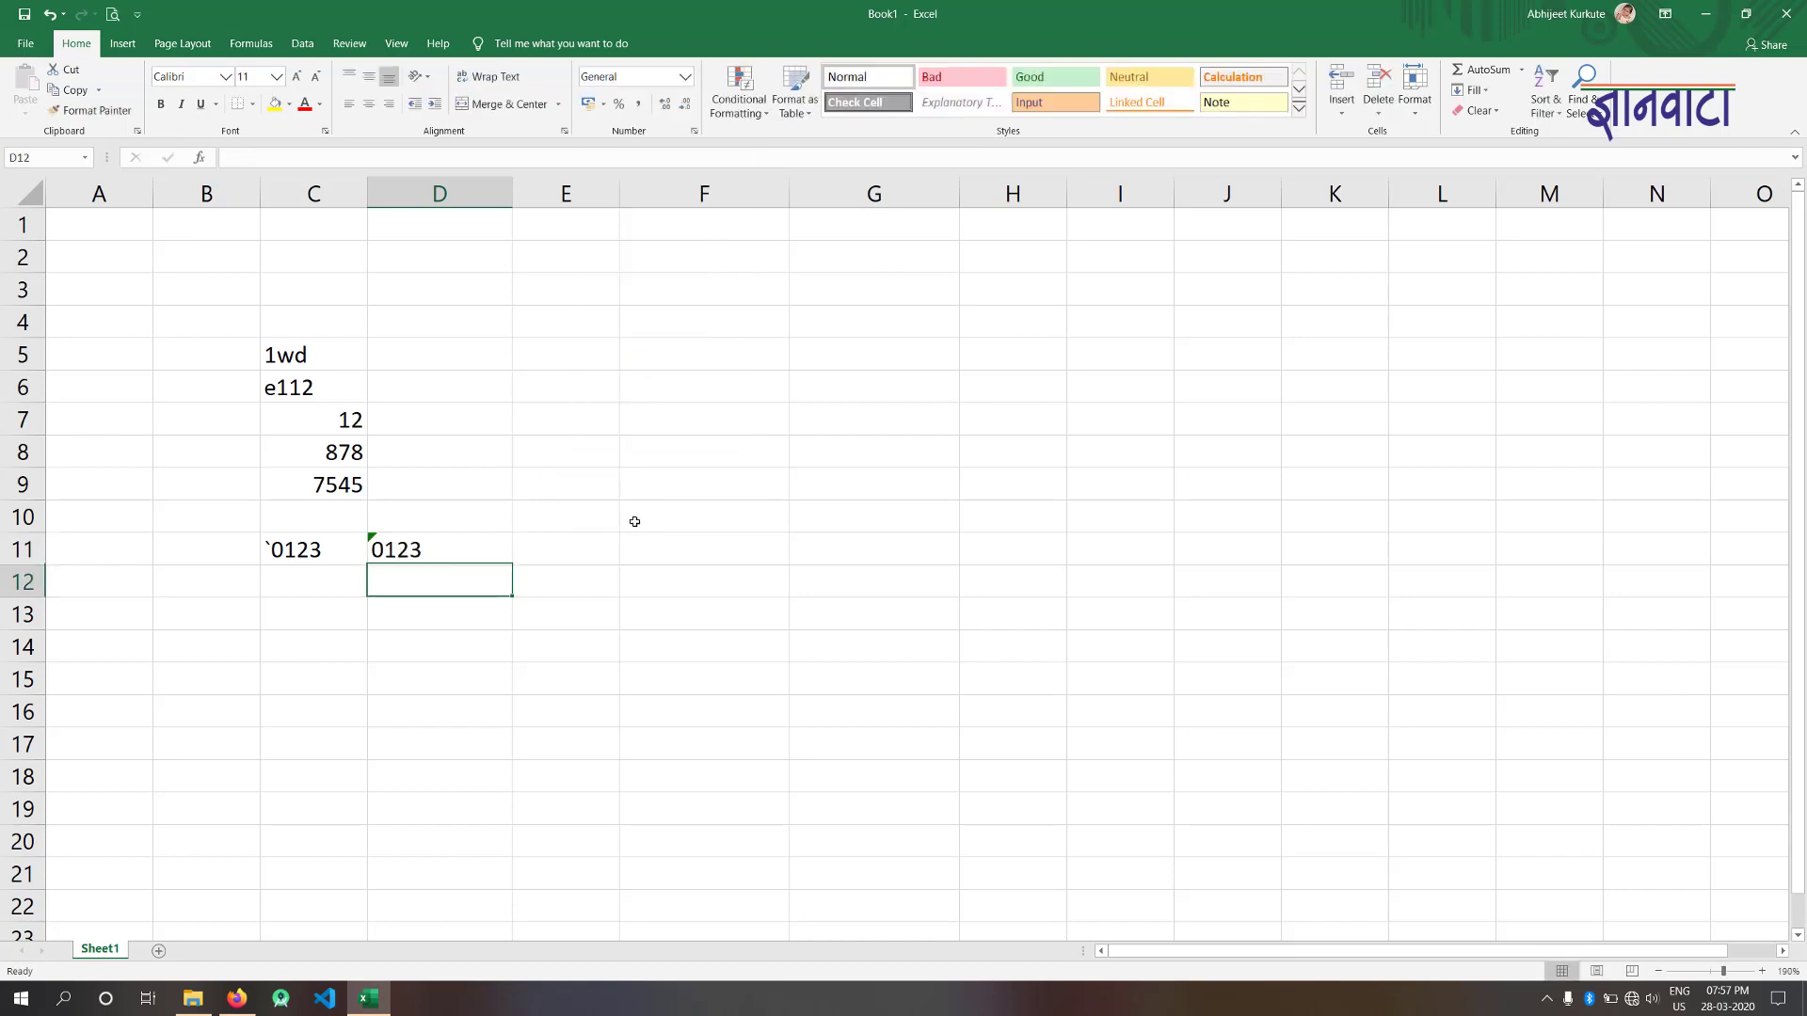
# - Check D11's text value 0123 against the empty neighbouring cell E11
pyautogui.click(433, 557)
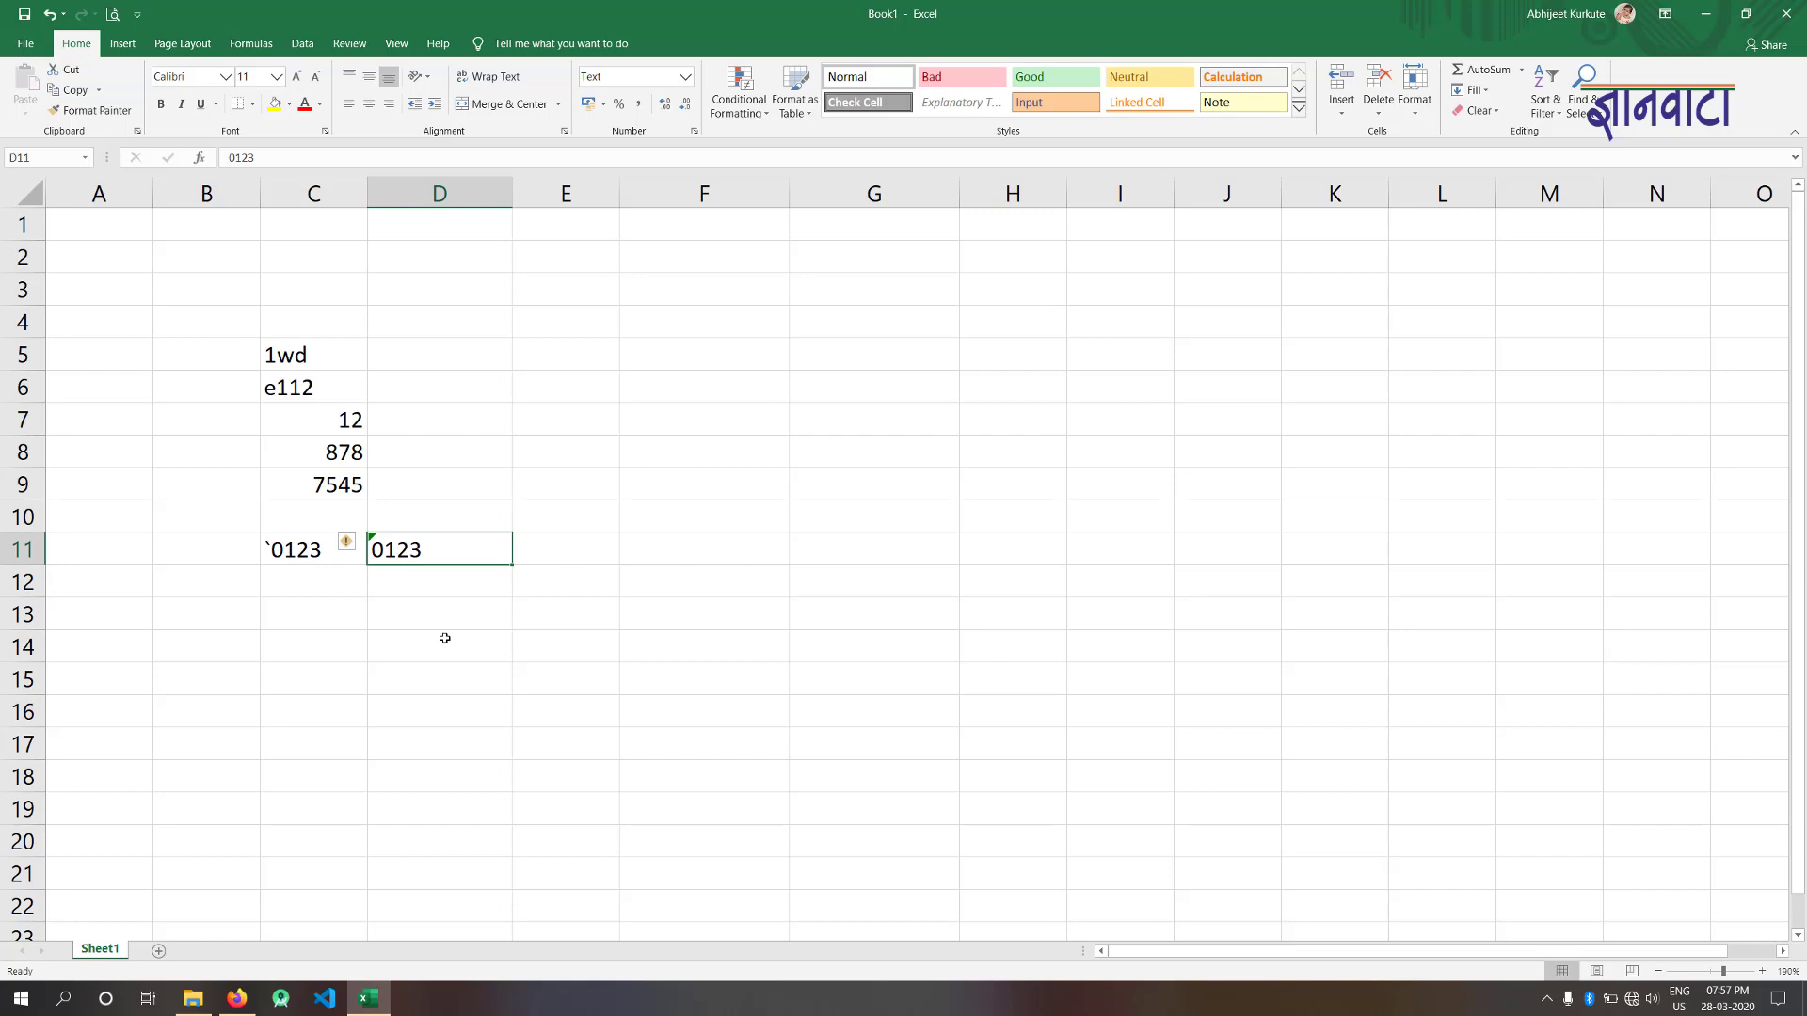
pyautogui.click(524, 555)
pyautogui.click(417, 555)
pyautogui.click(557, 552)
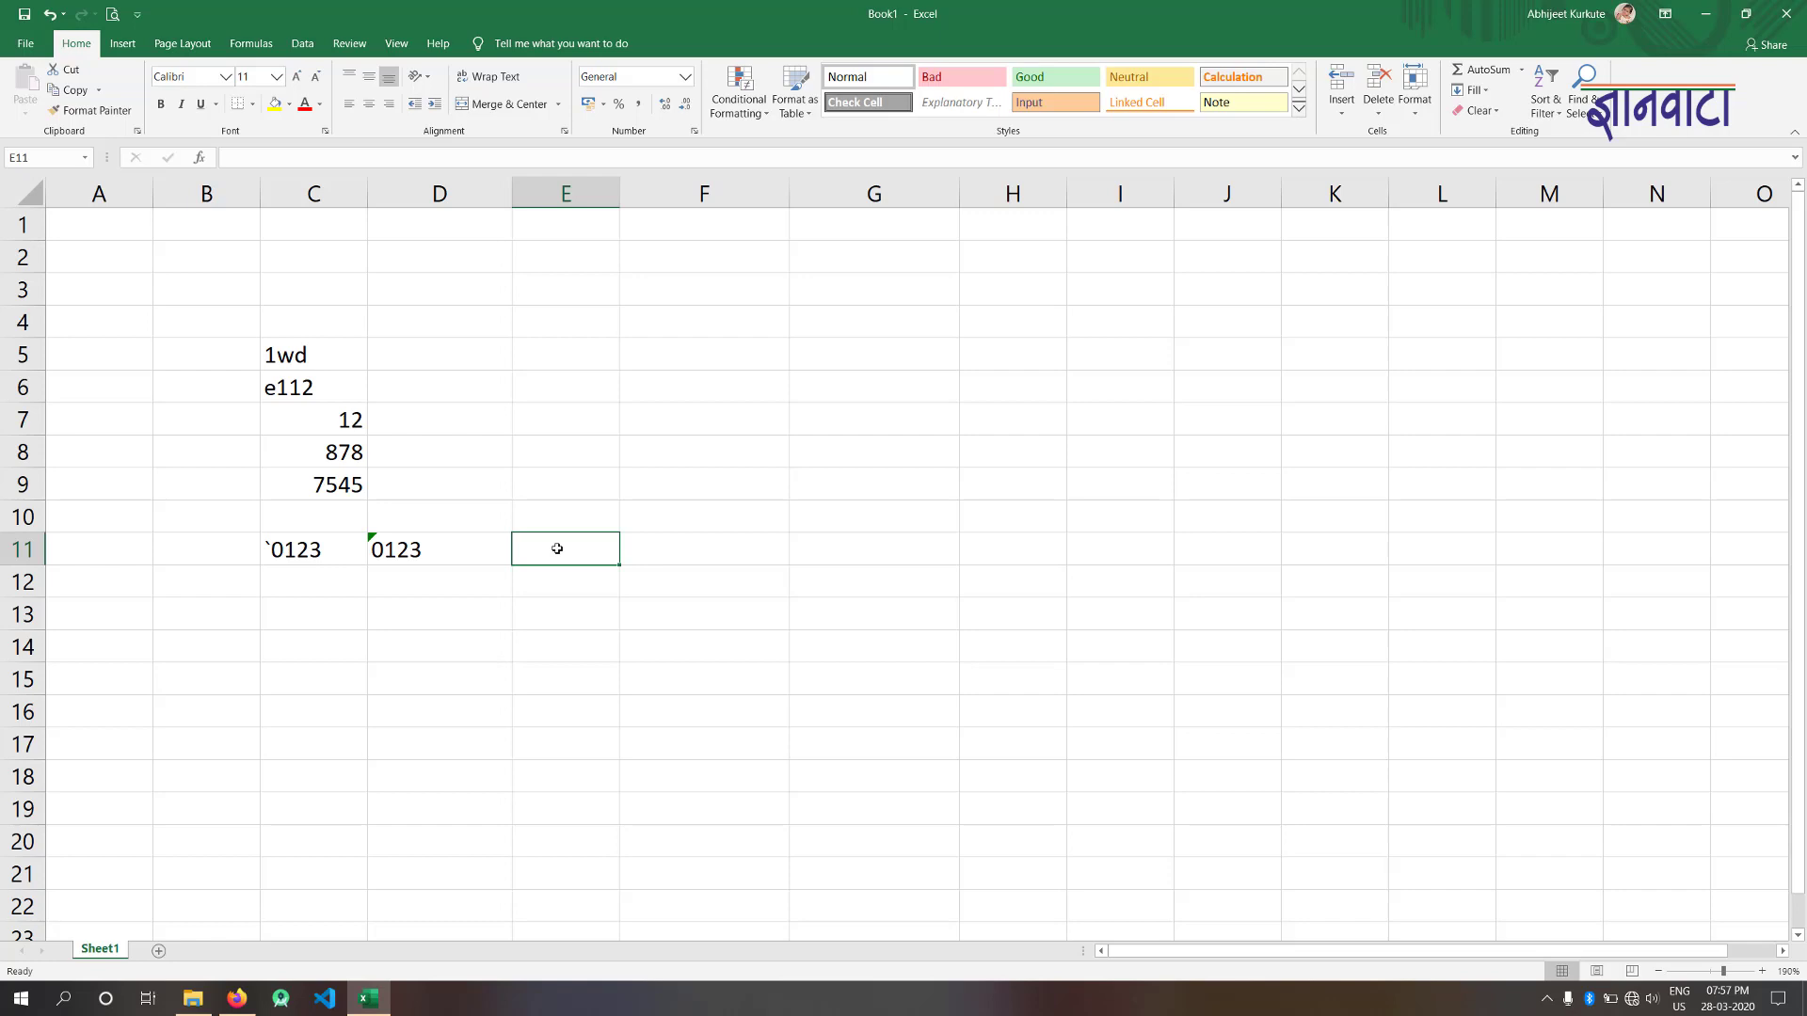
pyautogui.write('123456')
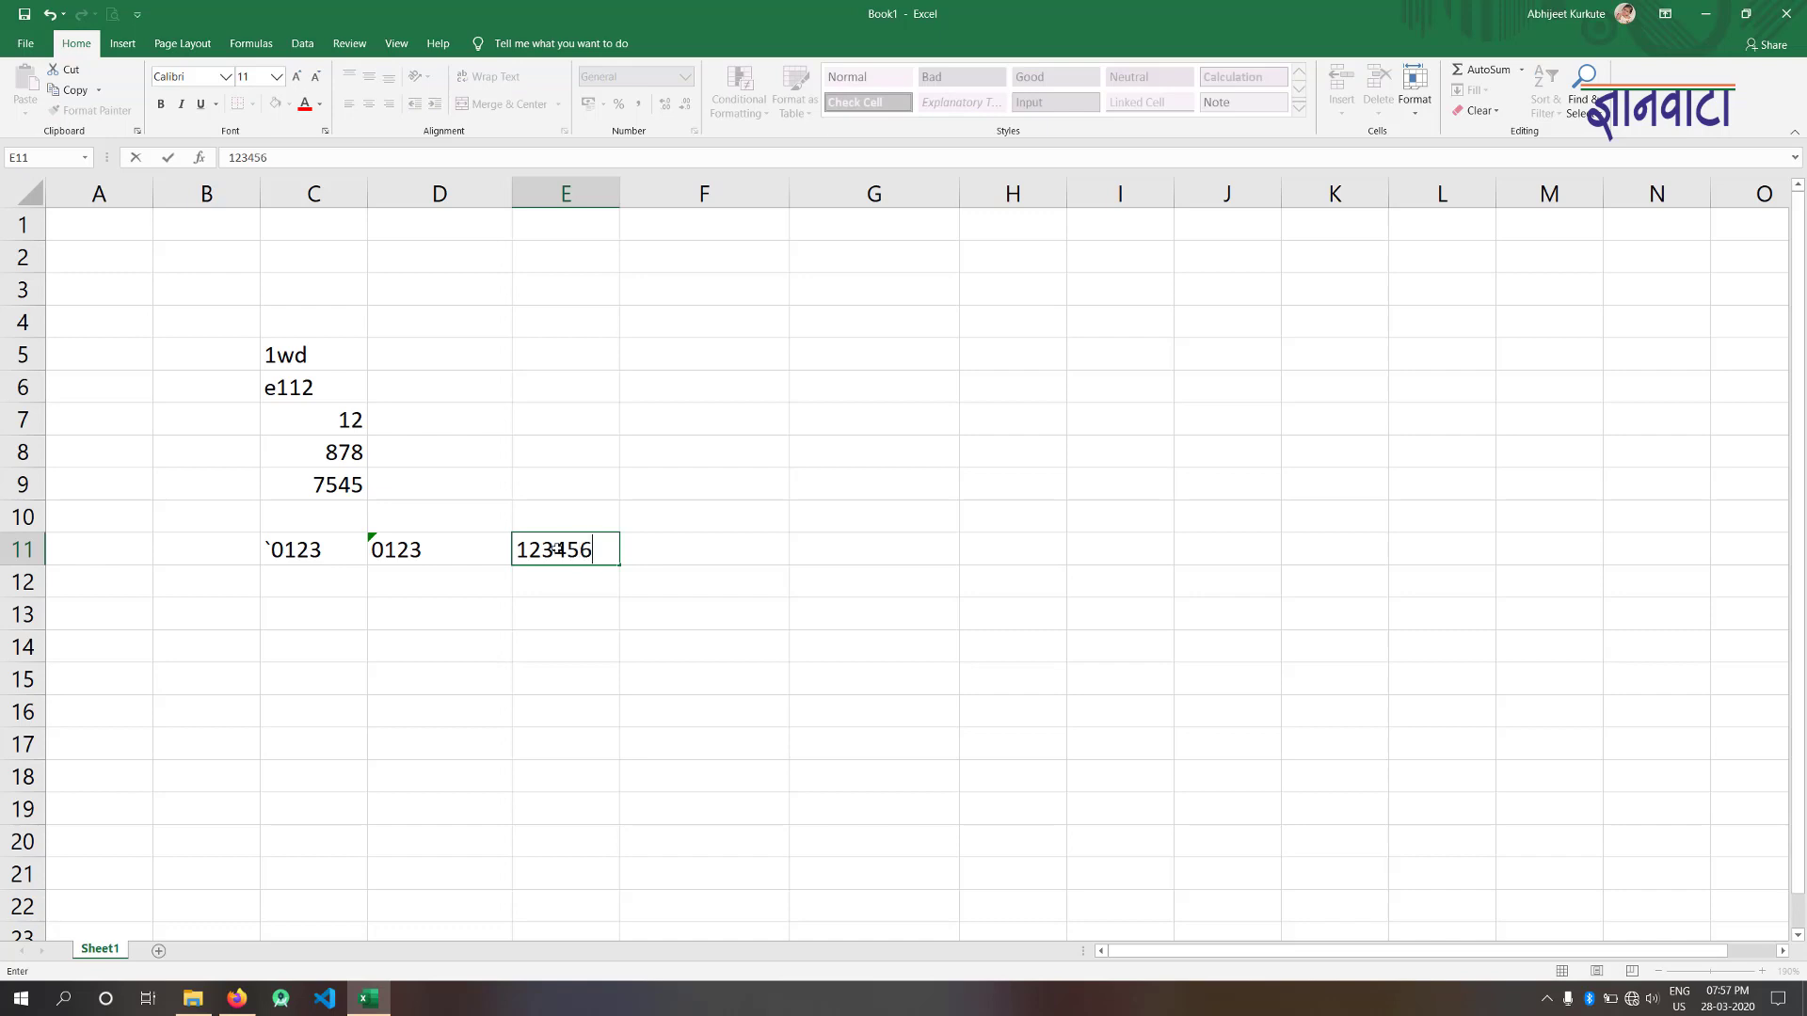
pyautogui.write('789012')
pyautogui.press('Return')
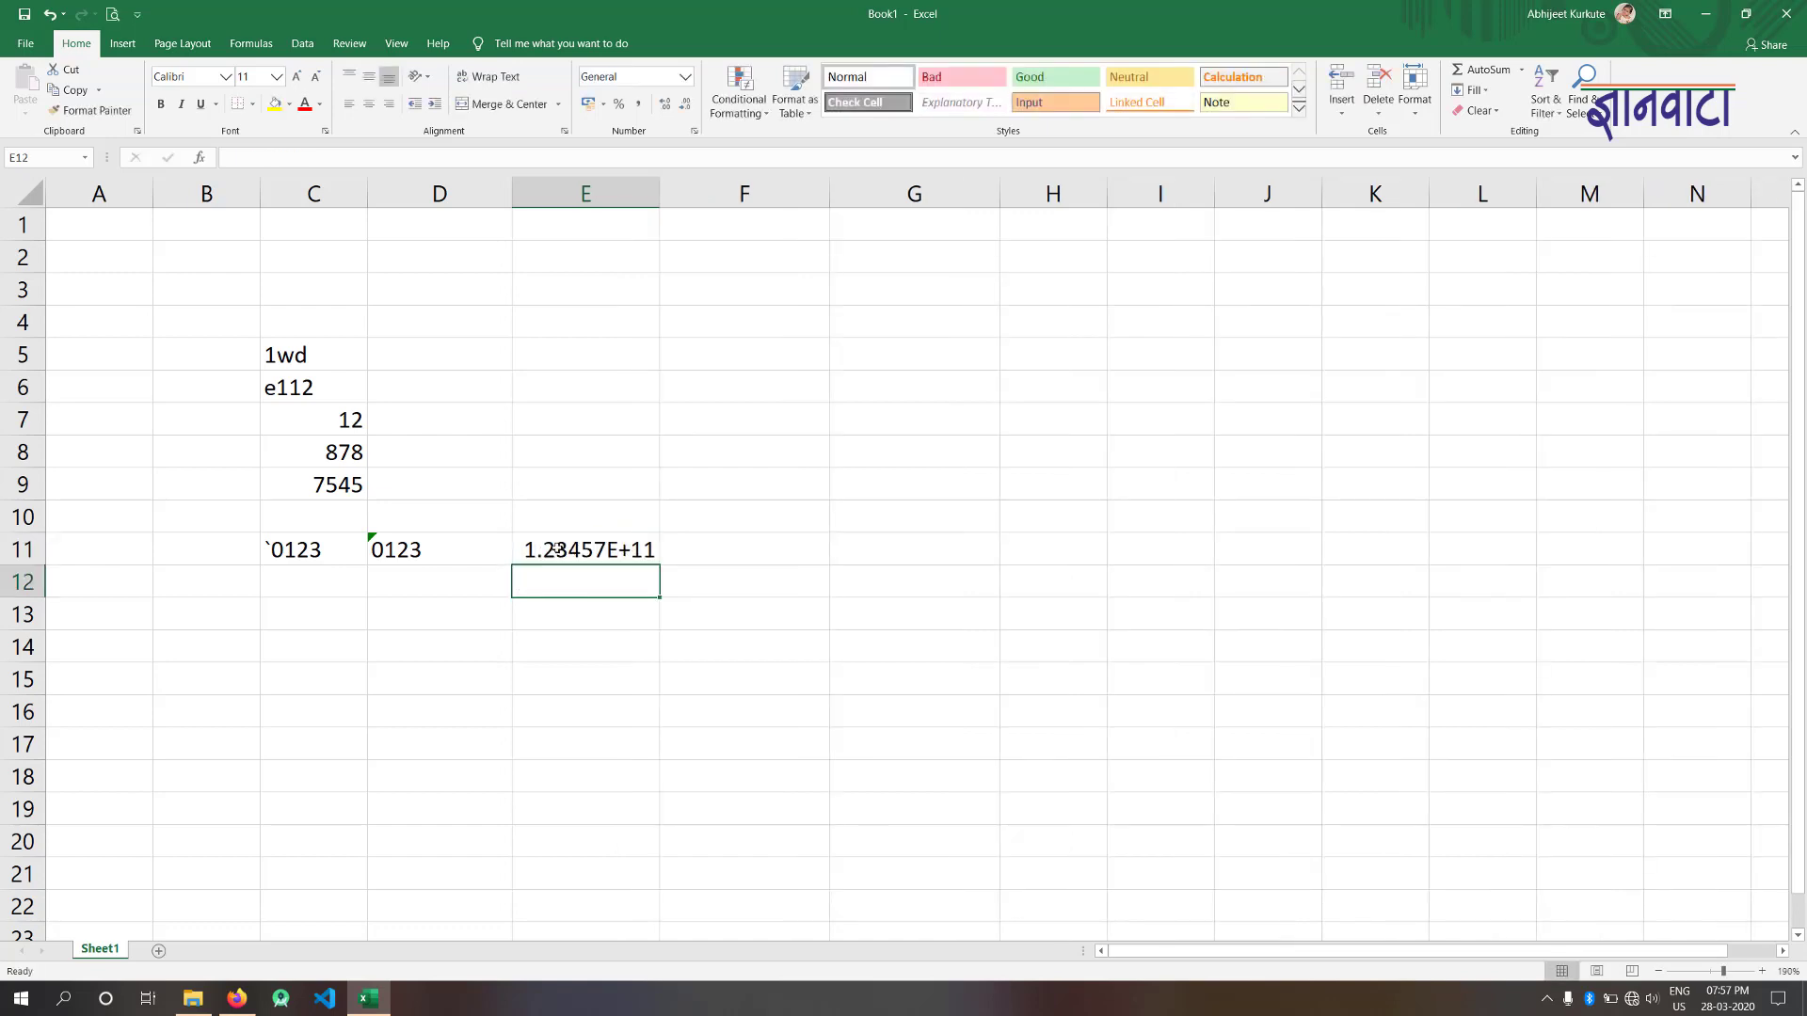
pyautogui.press('Up')
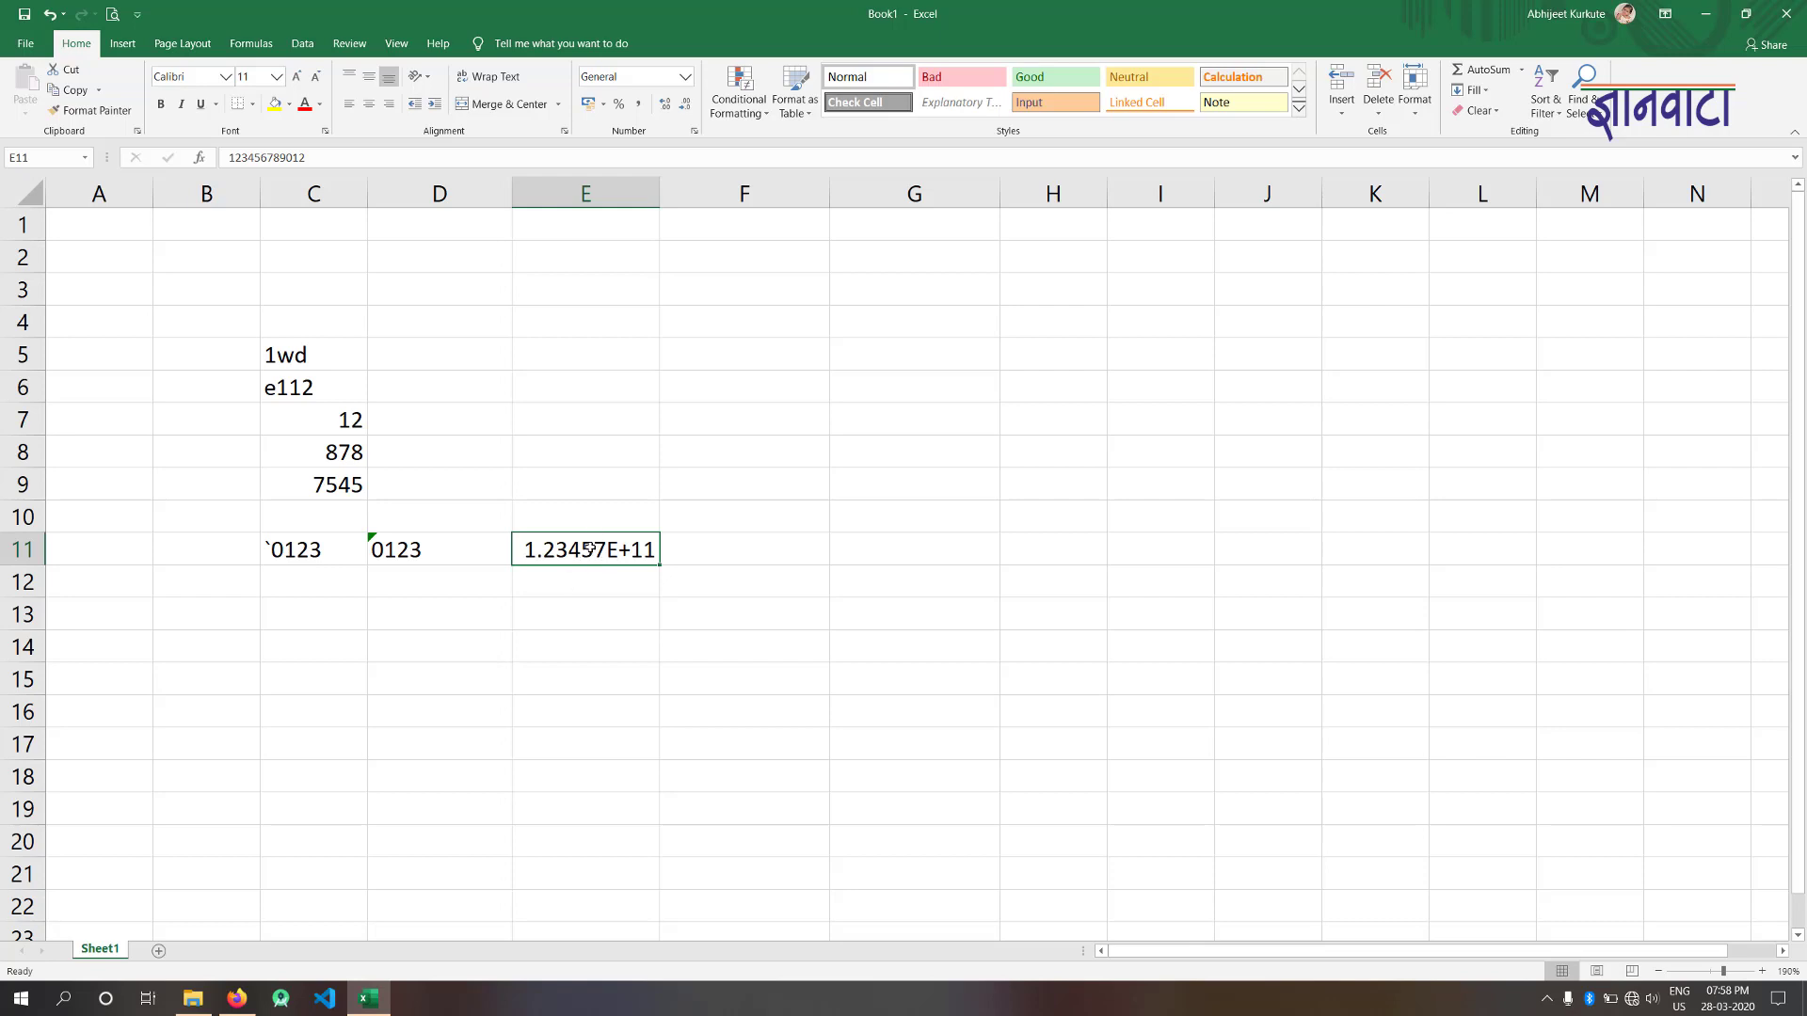
pyautogui.click(684, 76)
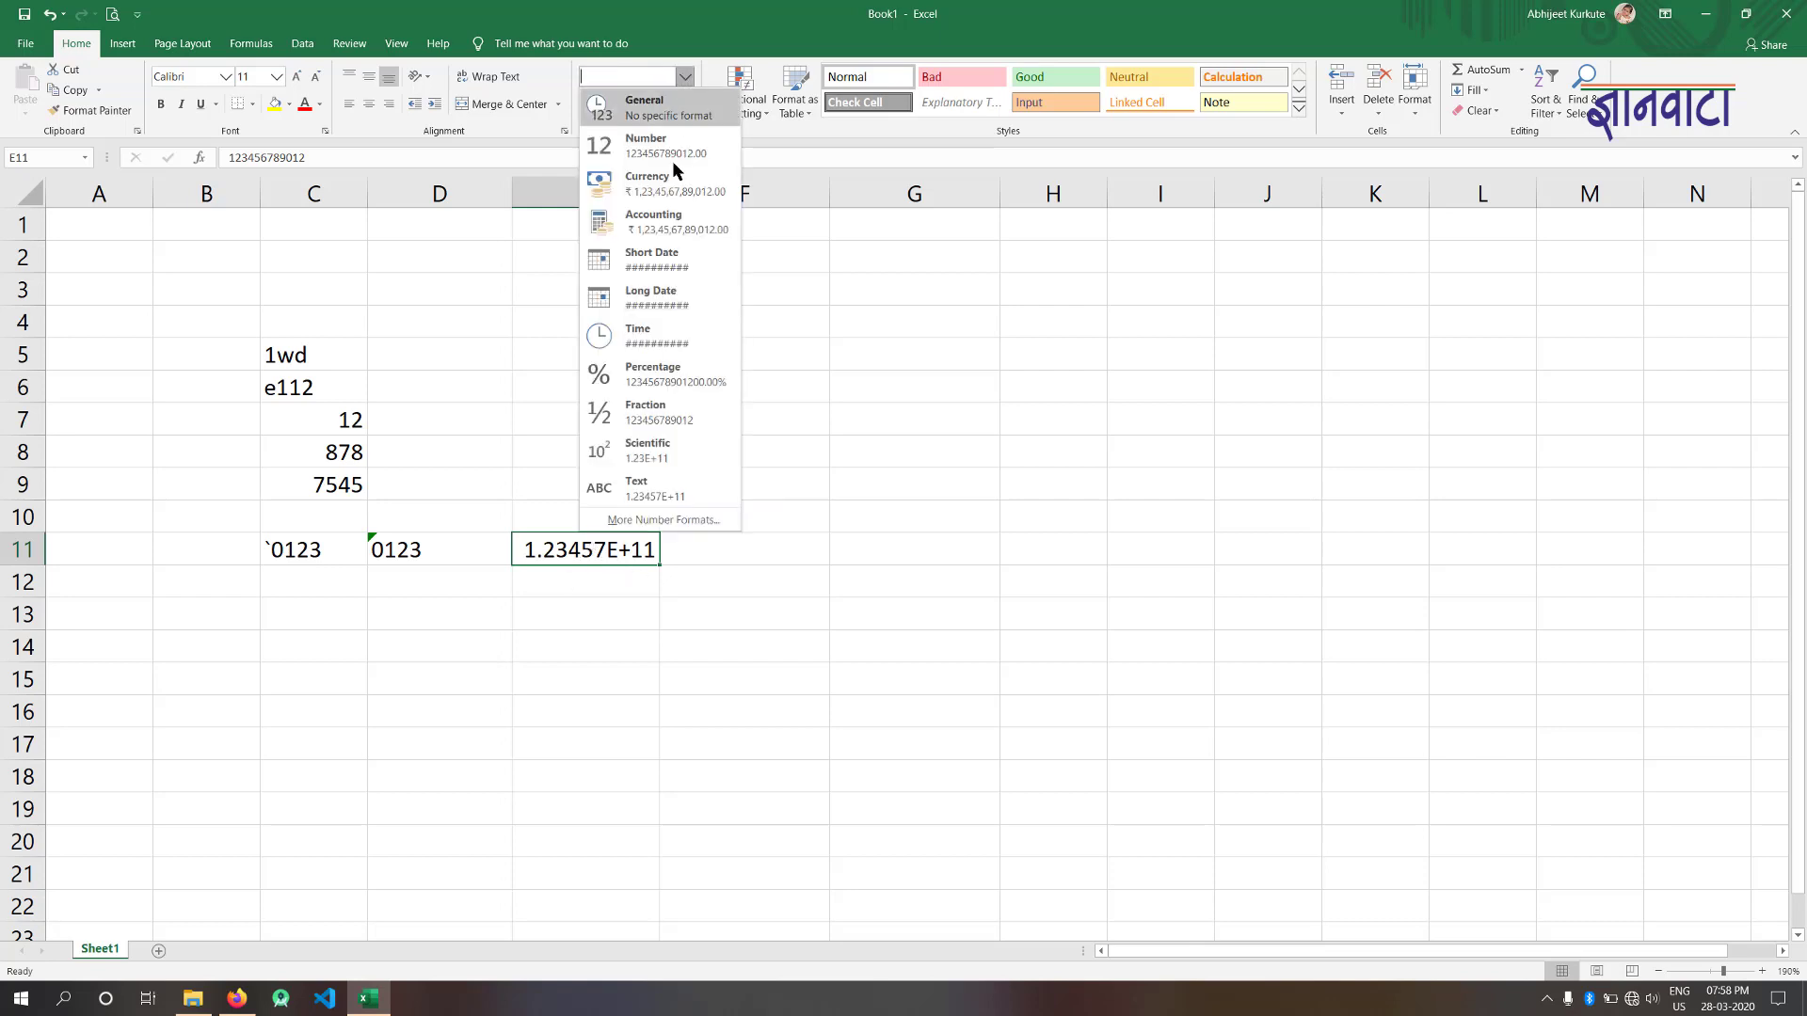
pyautogui.click(691, 521)
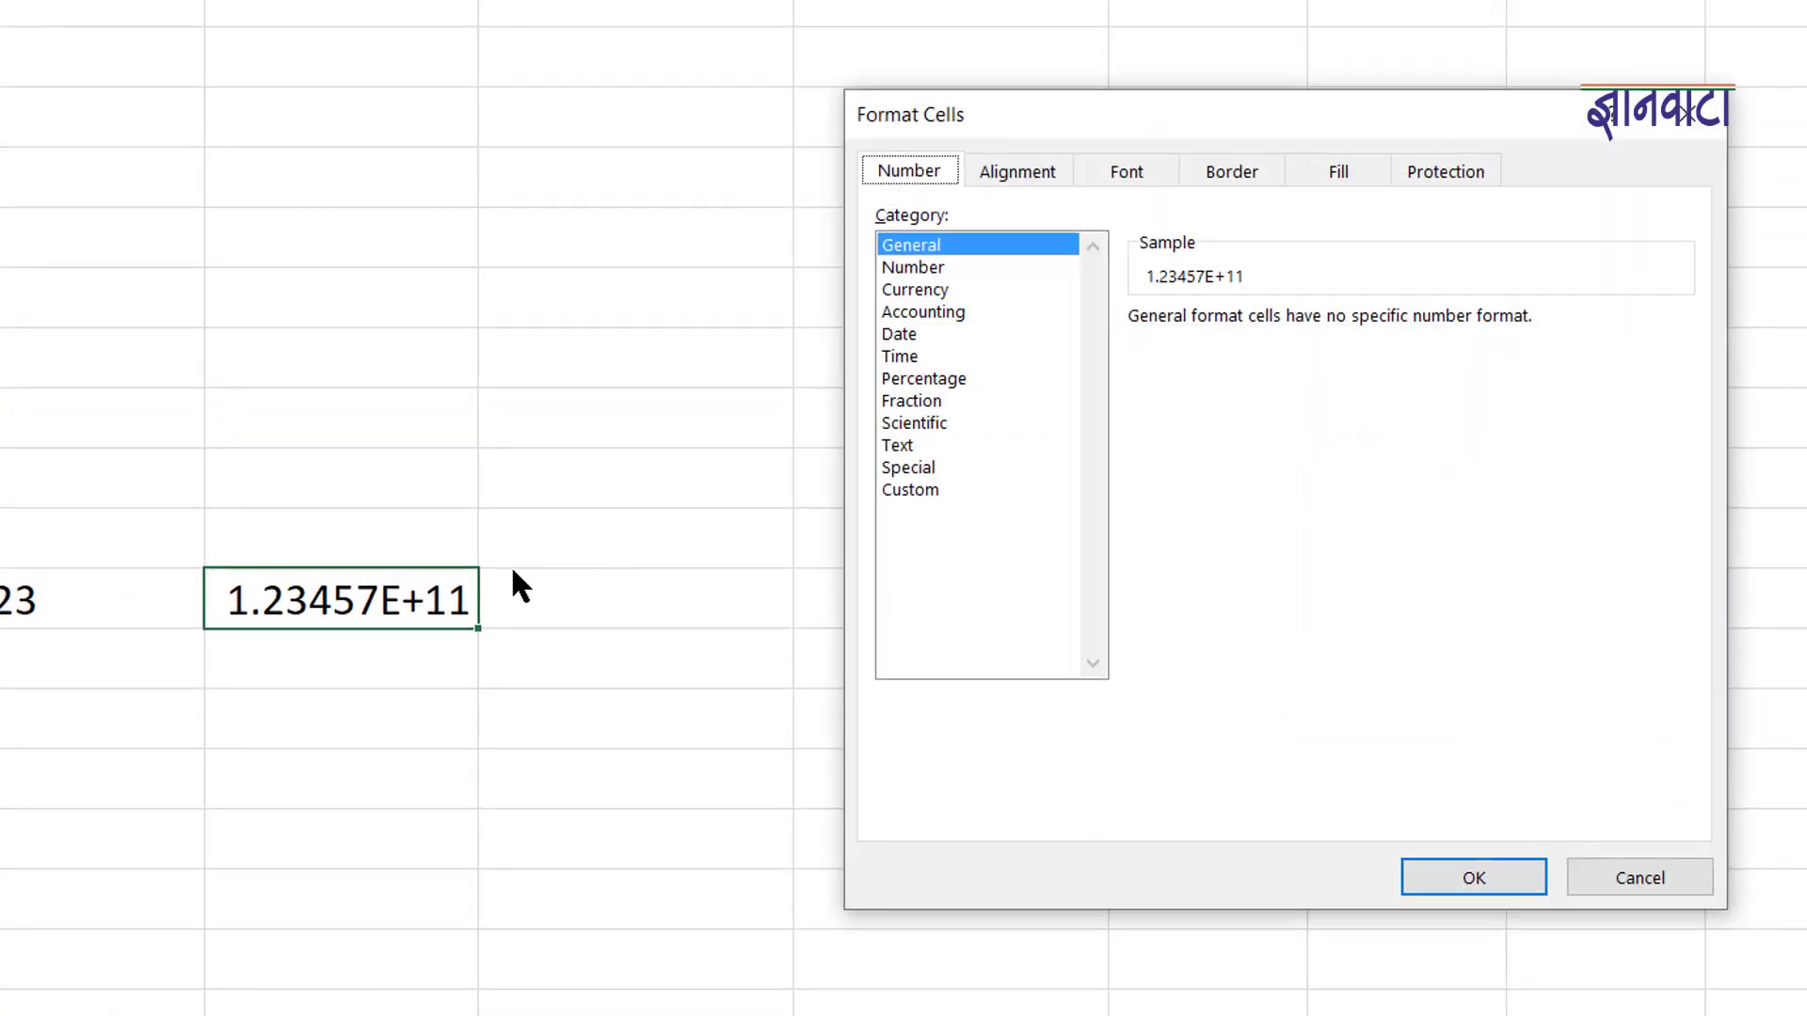
pyautogui.click(936, 508)
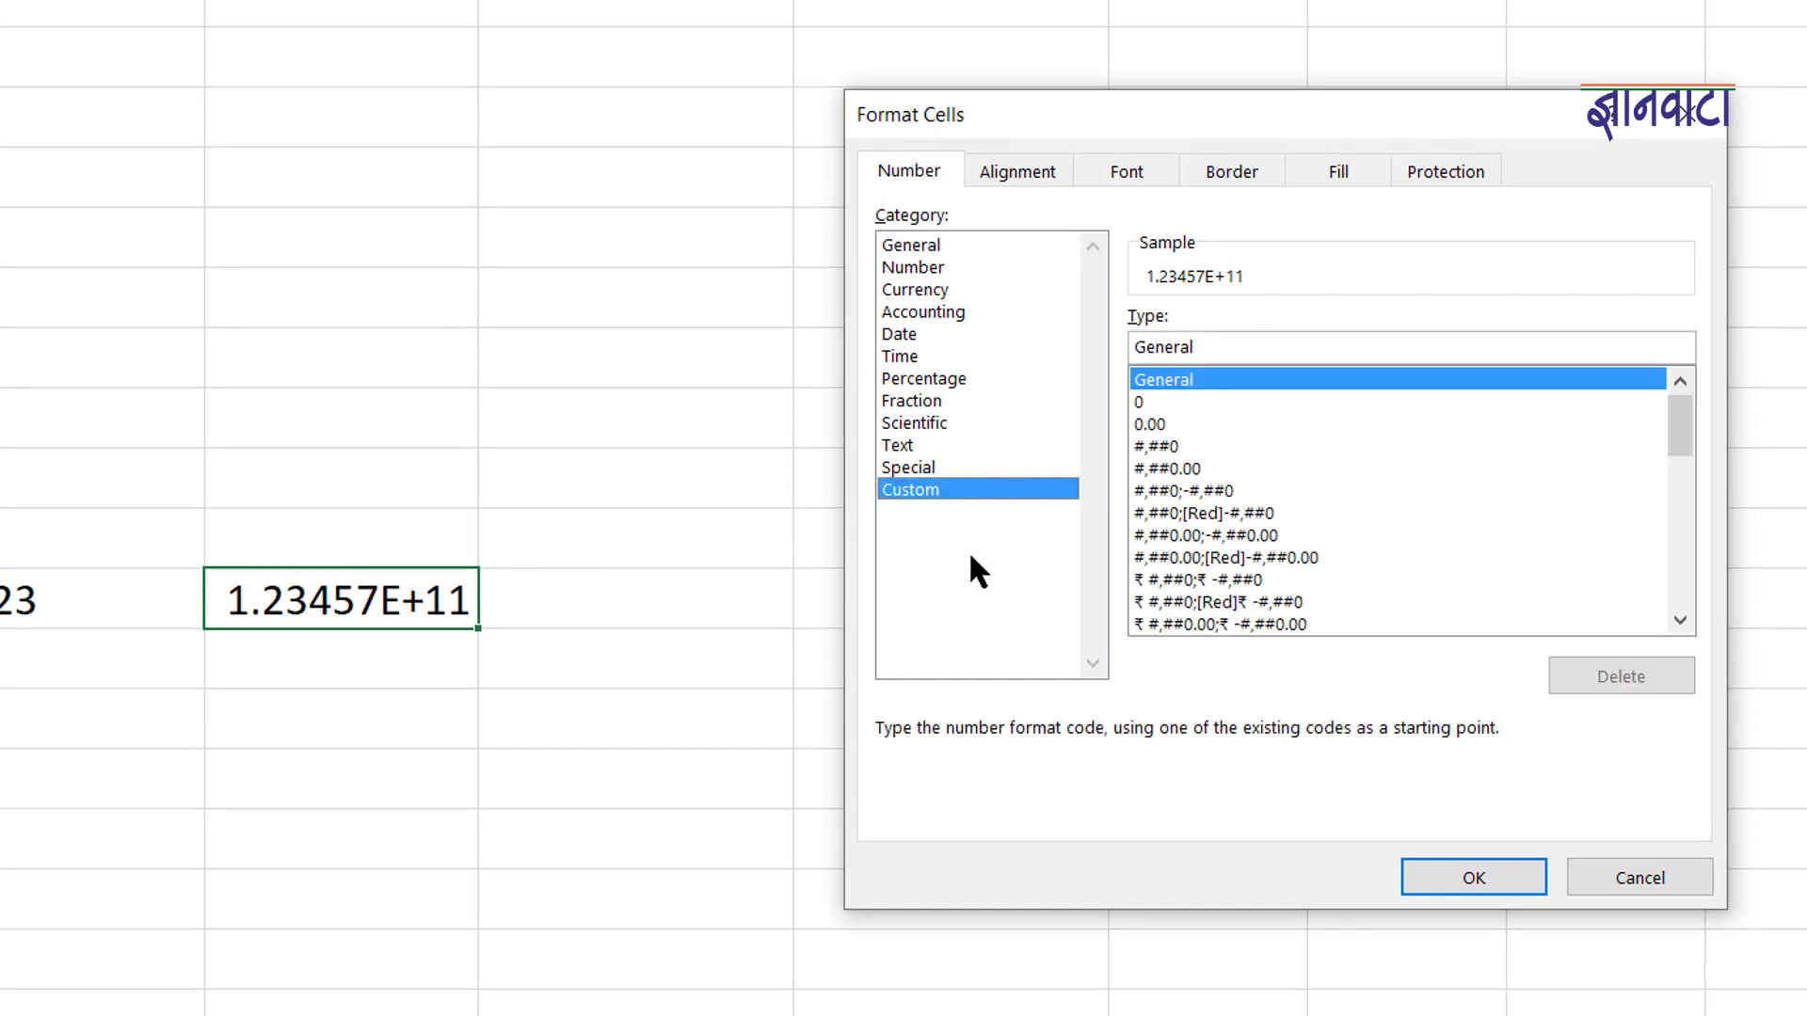
pyautogui.doubleClick(1248, 345)
pyautogui.write('0')
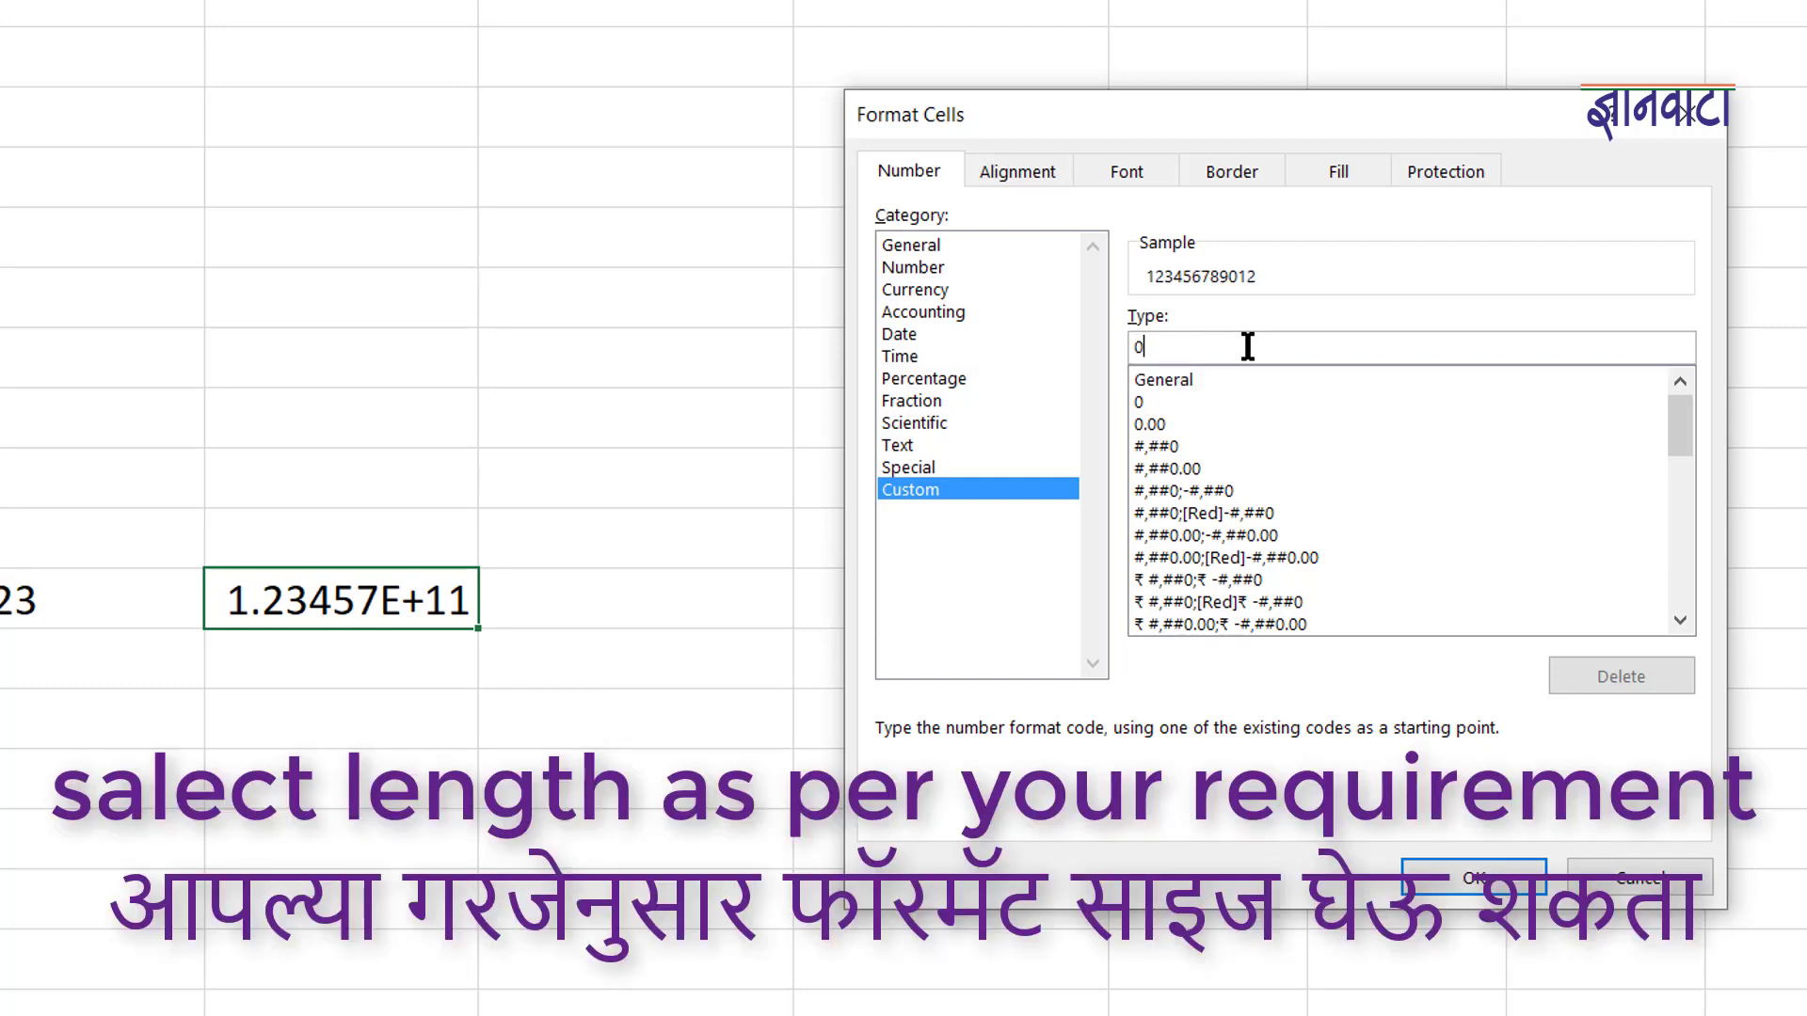
pyautogui.write('00000')
pyautogui.write('0000')
pyautogui.write('0')
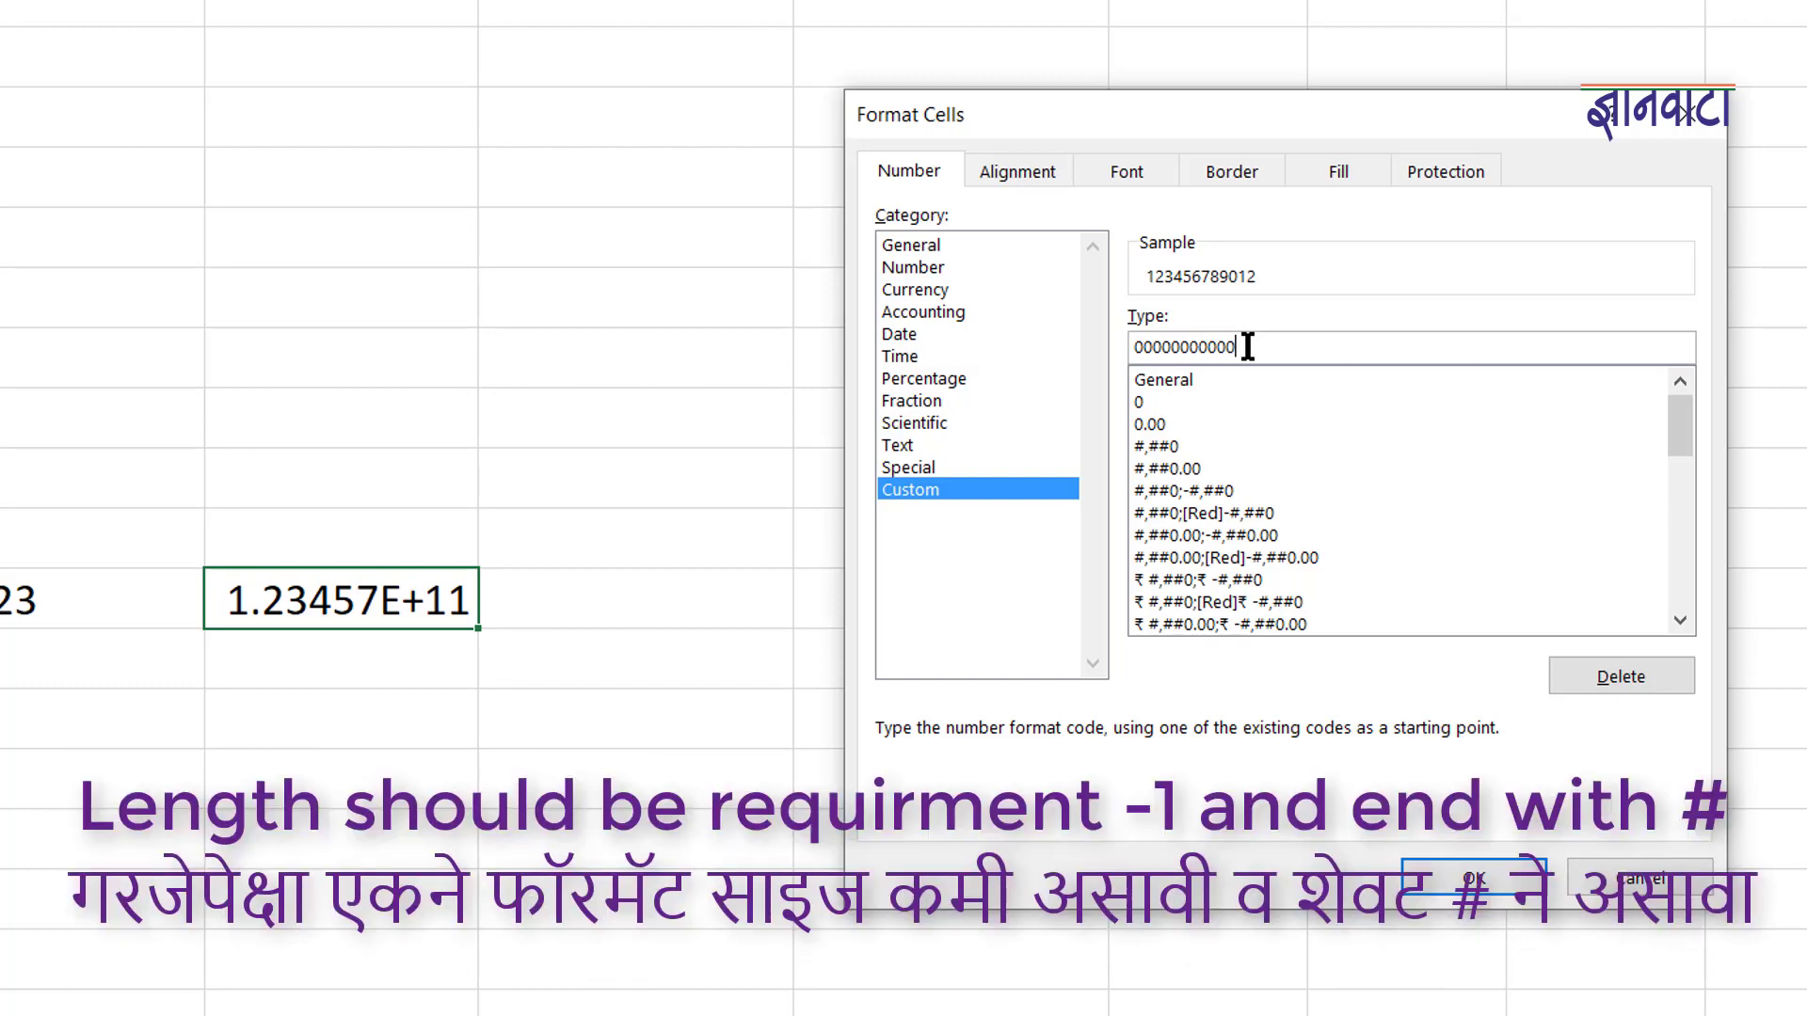
pyautogui.write('#')
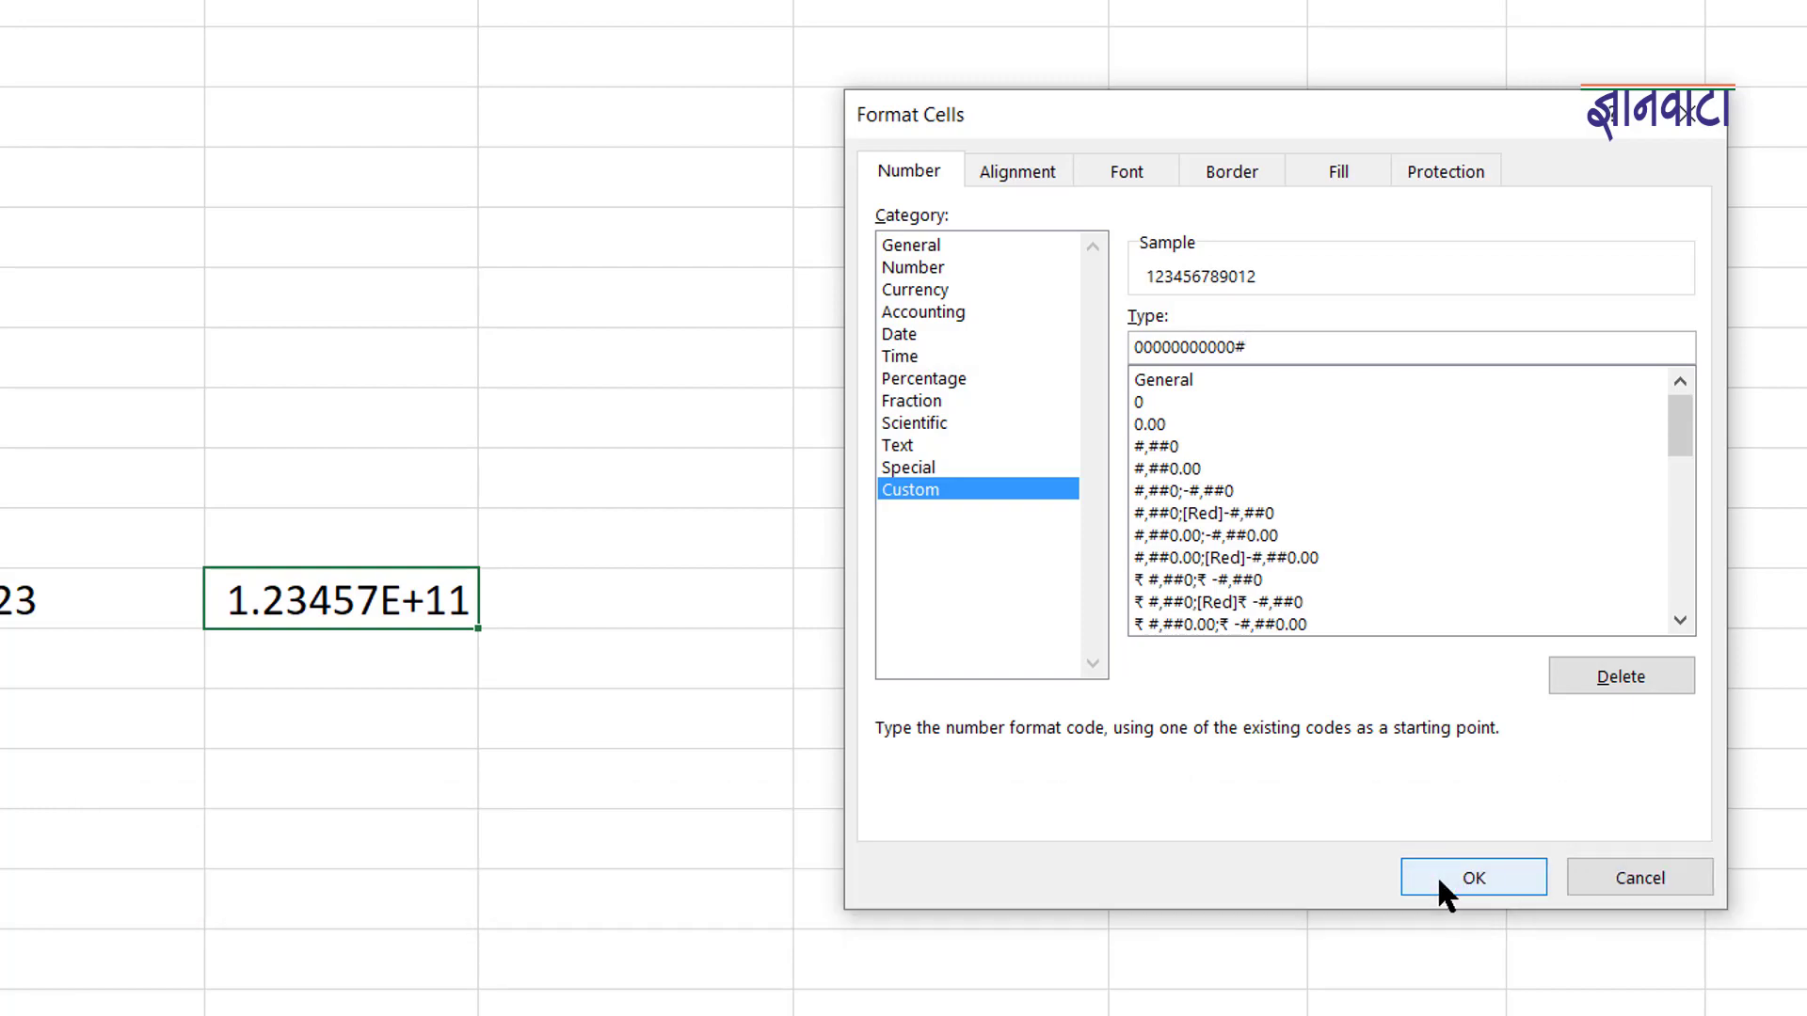
pyautogui.click(1437, 876)
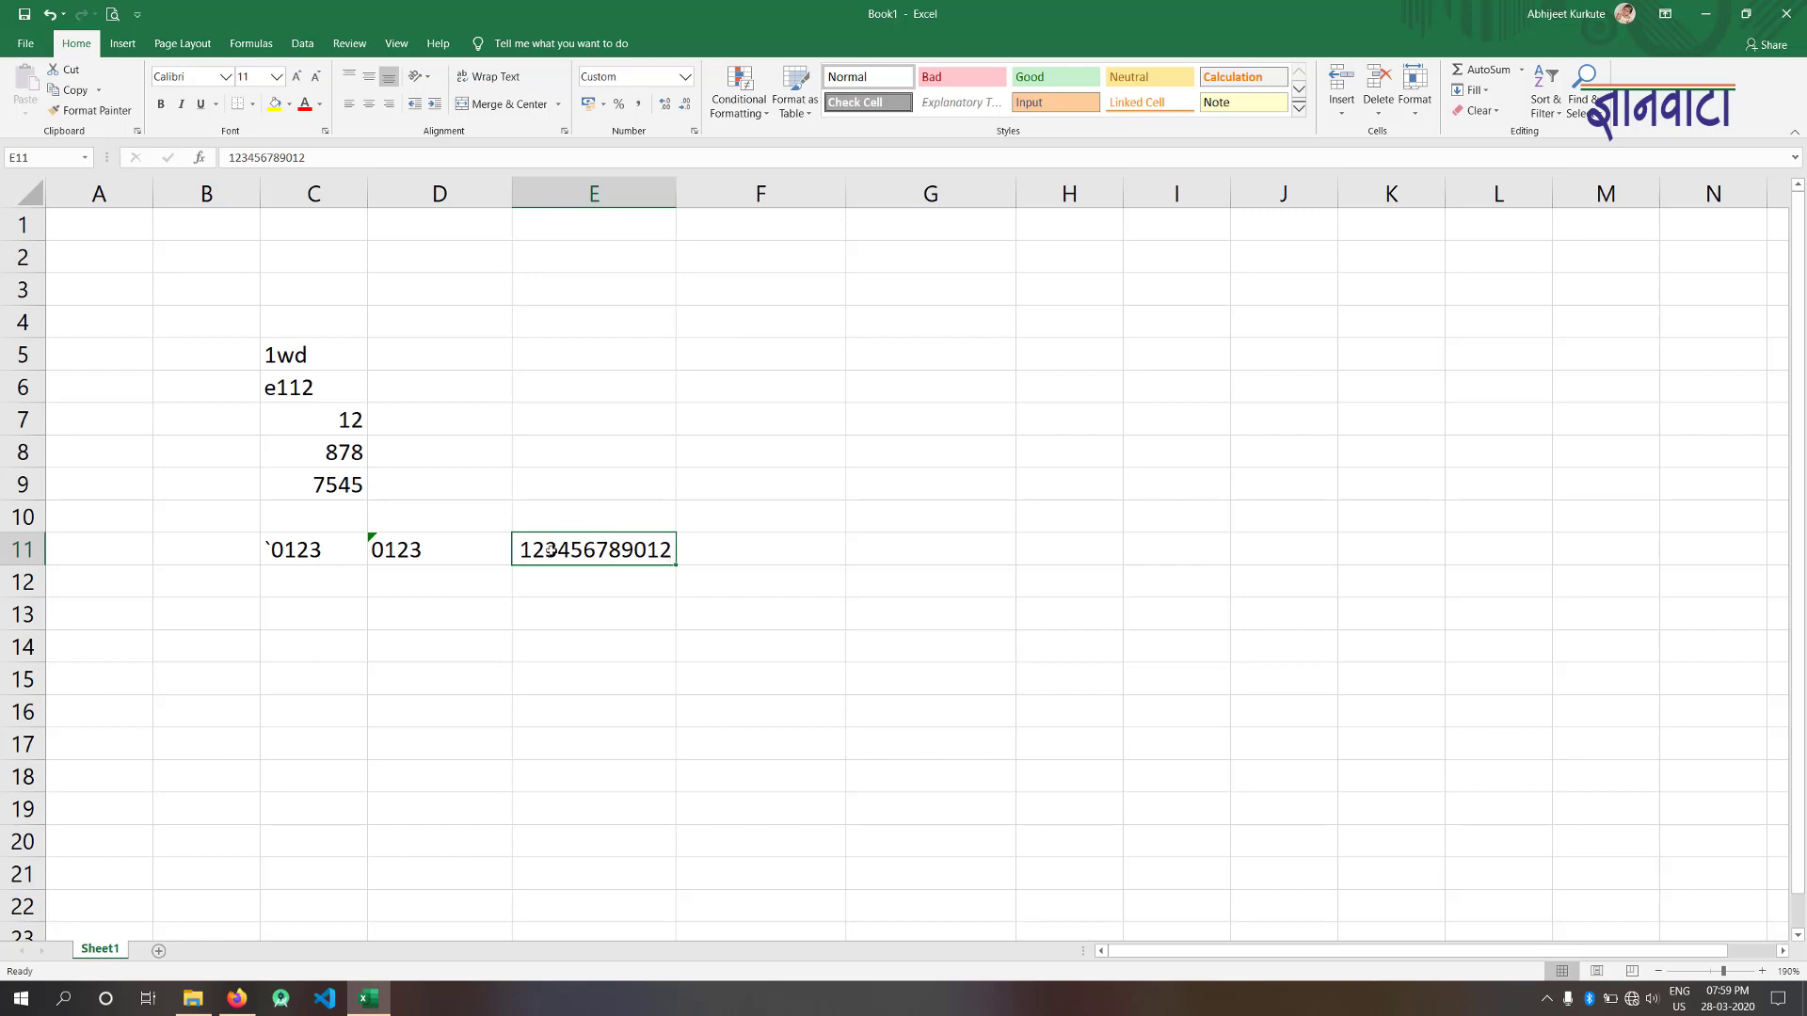
pyautogui.press('F2')
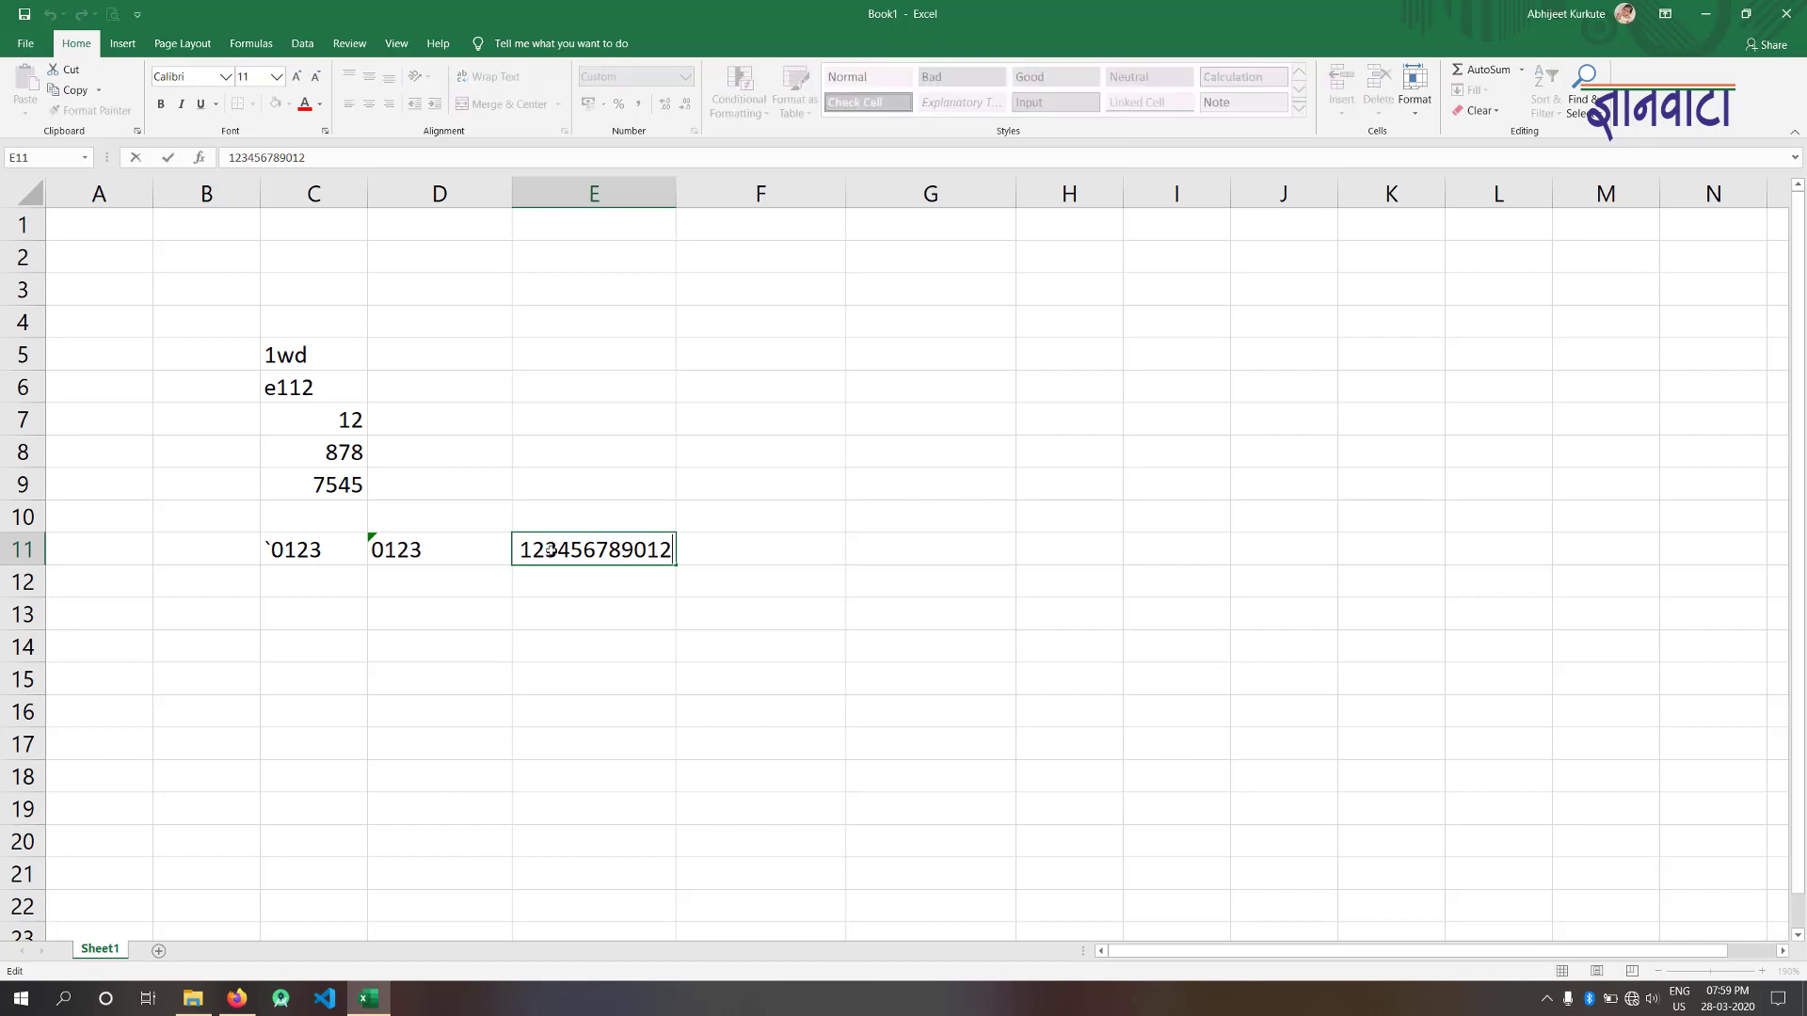
pyautogui.press('BackSpace')
pyautogui.press('Return')
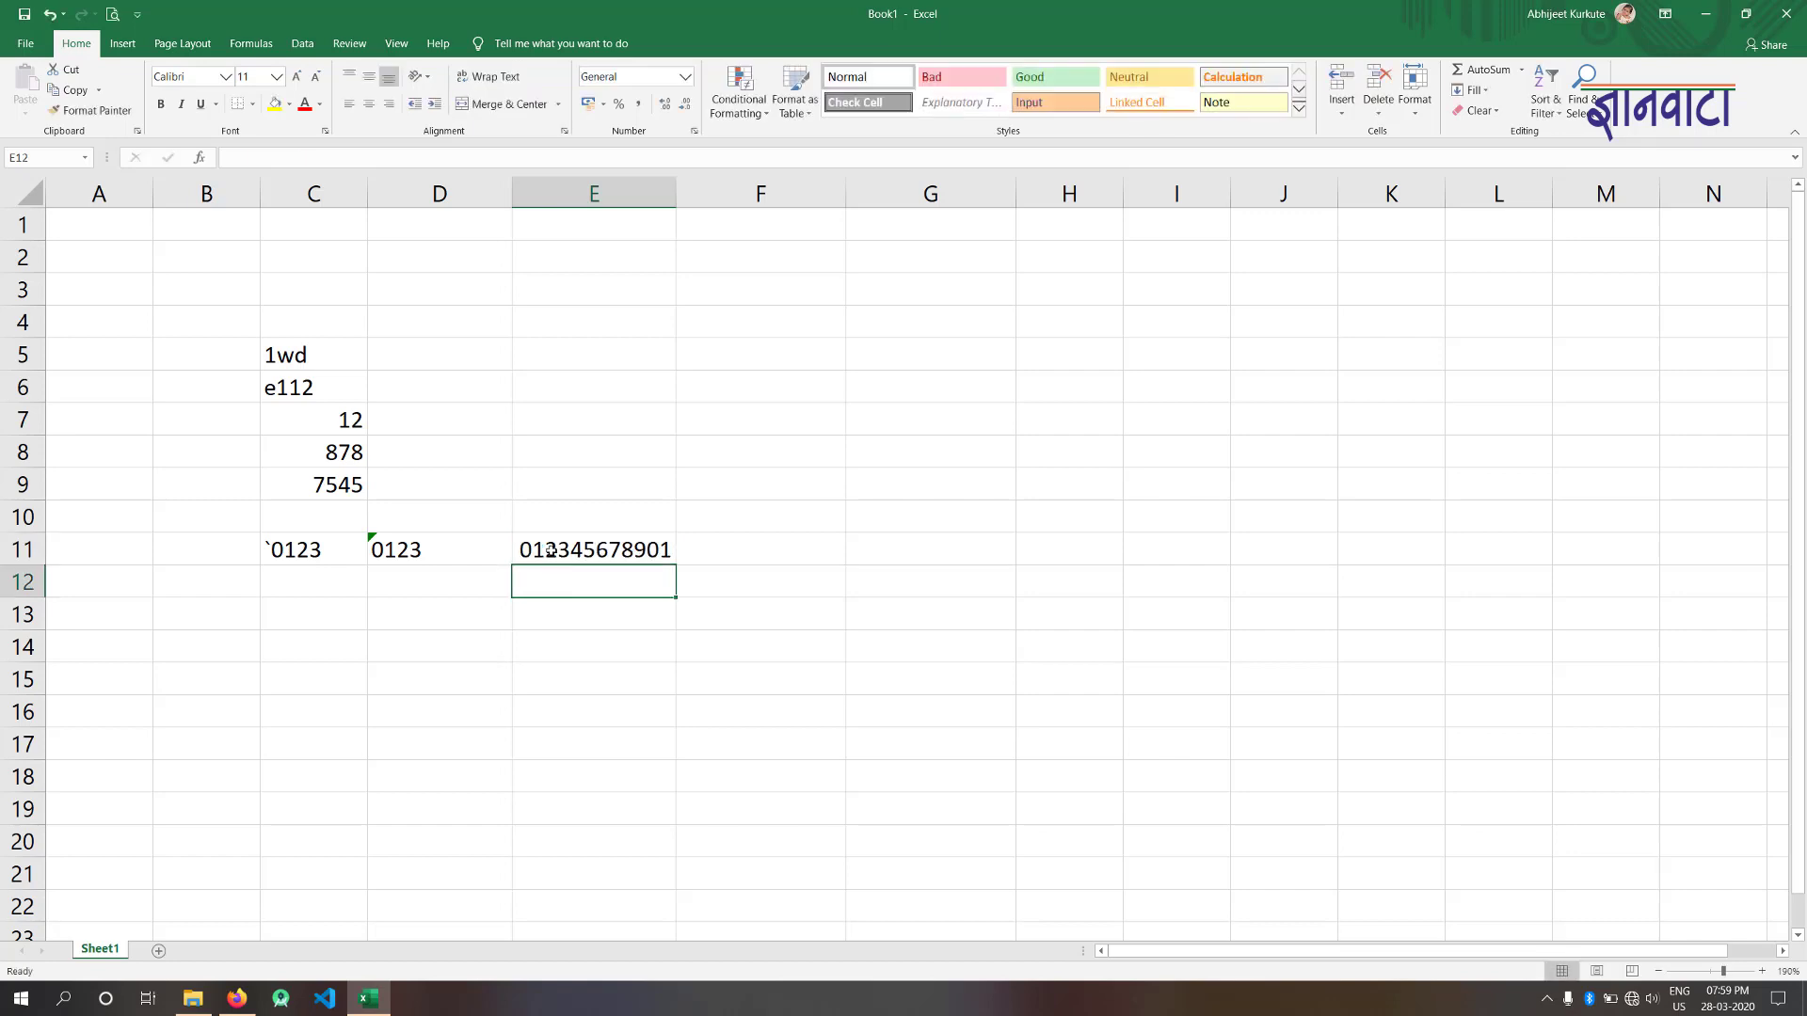
pyautogui.click(550, 554)
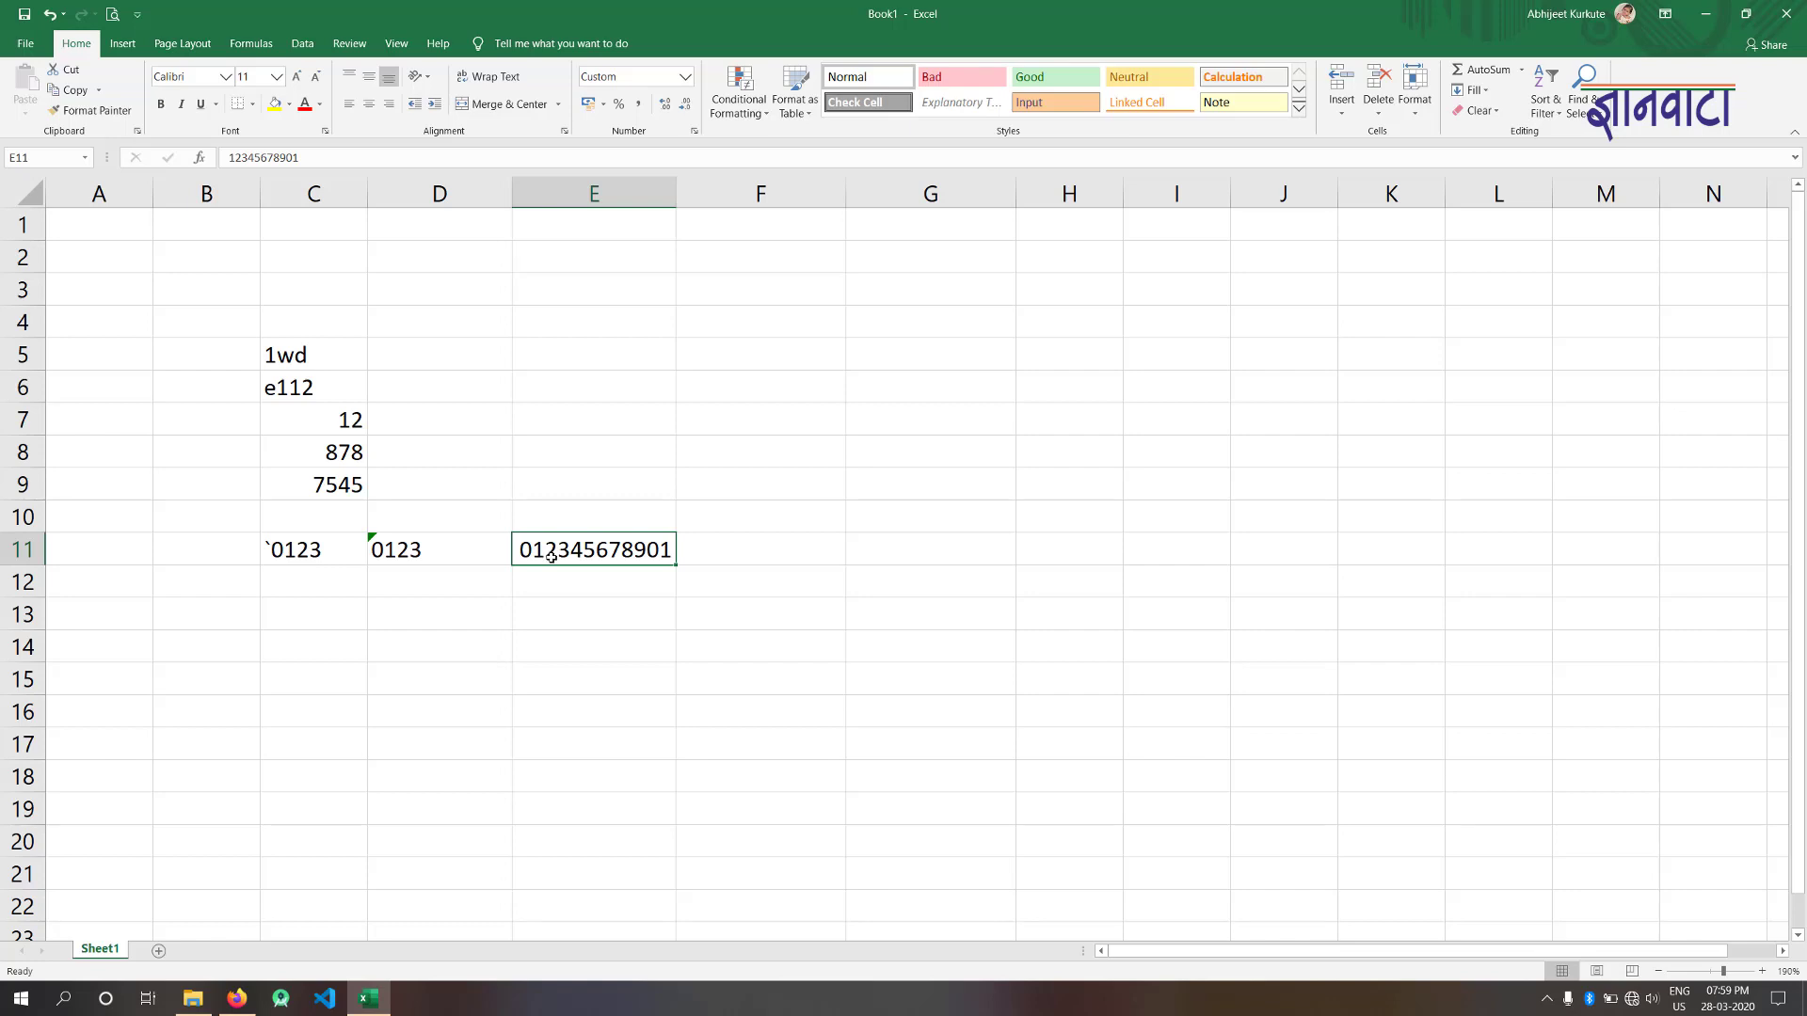
pyautogui.press('F2')
pyautogui.press('BackSpace')
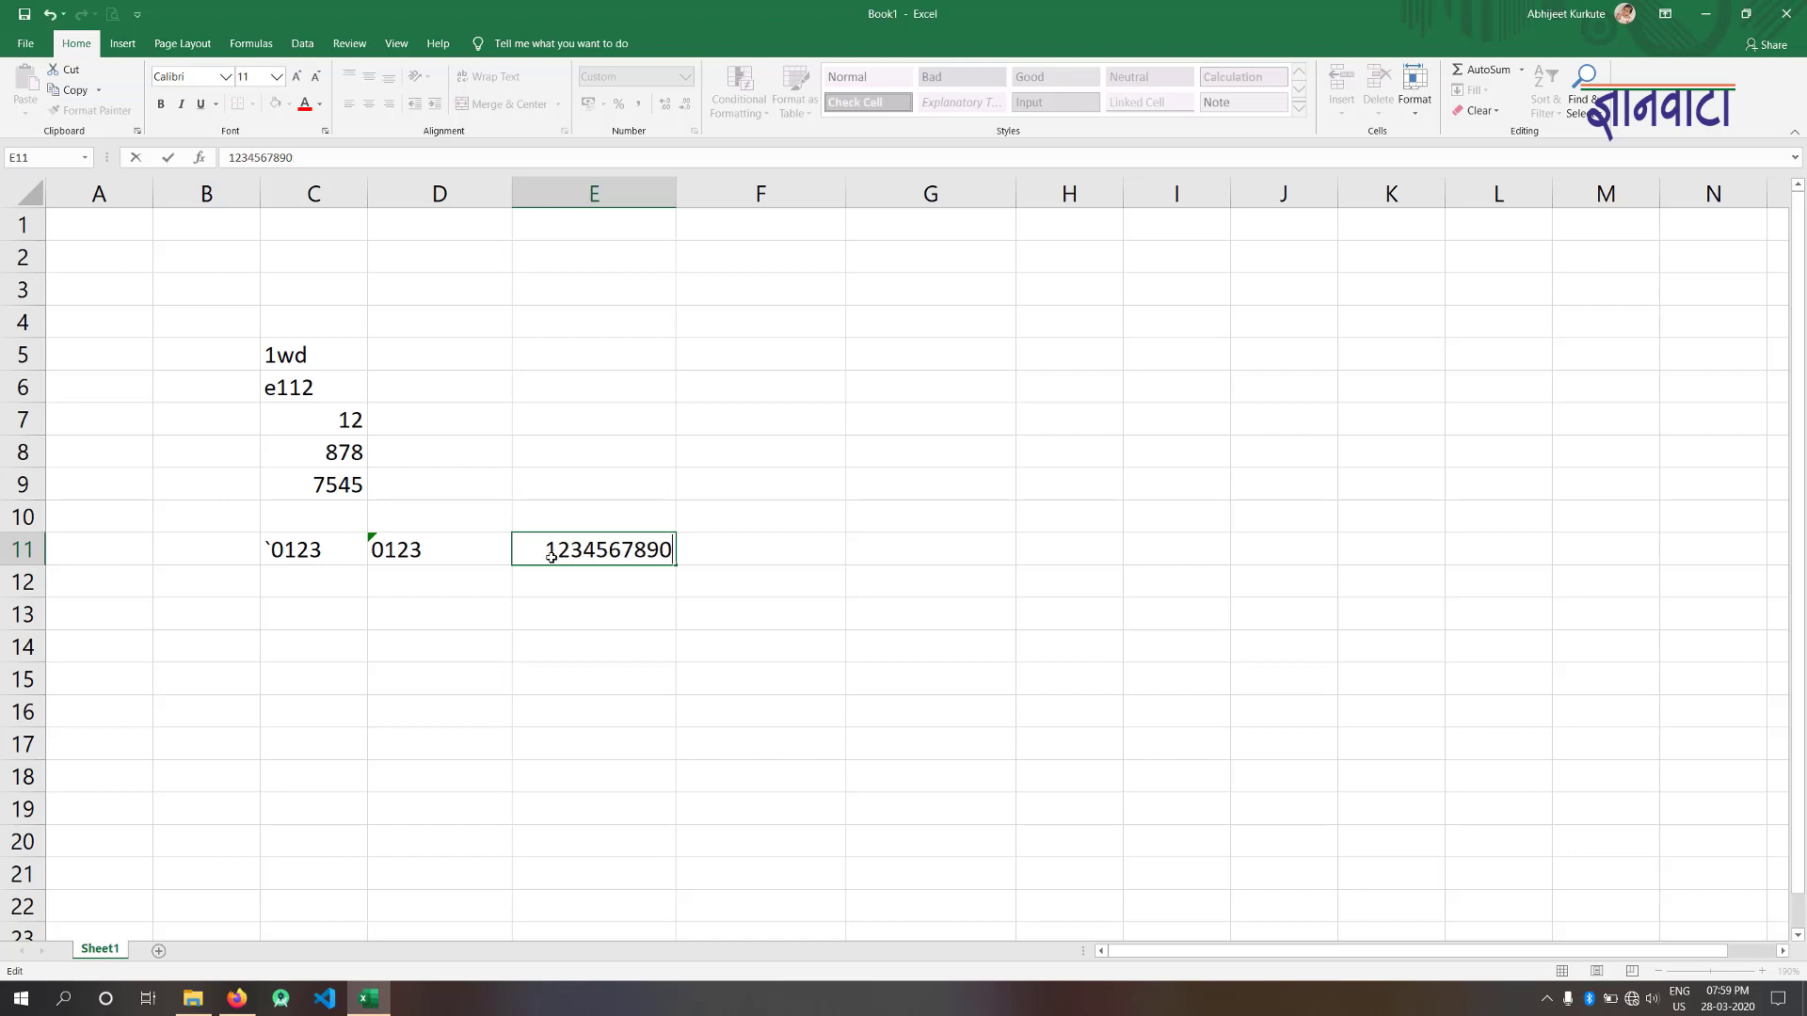
pyautogui.press('Return')
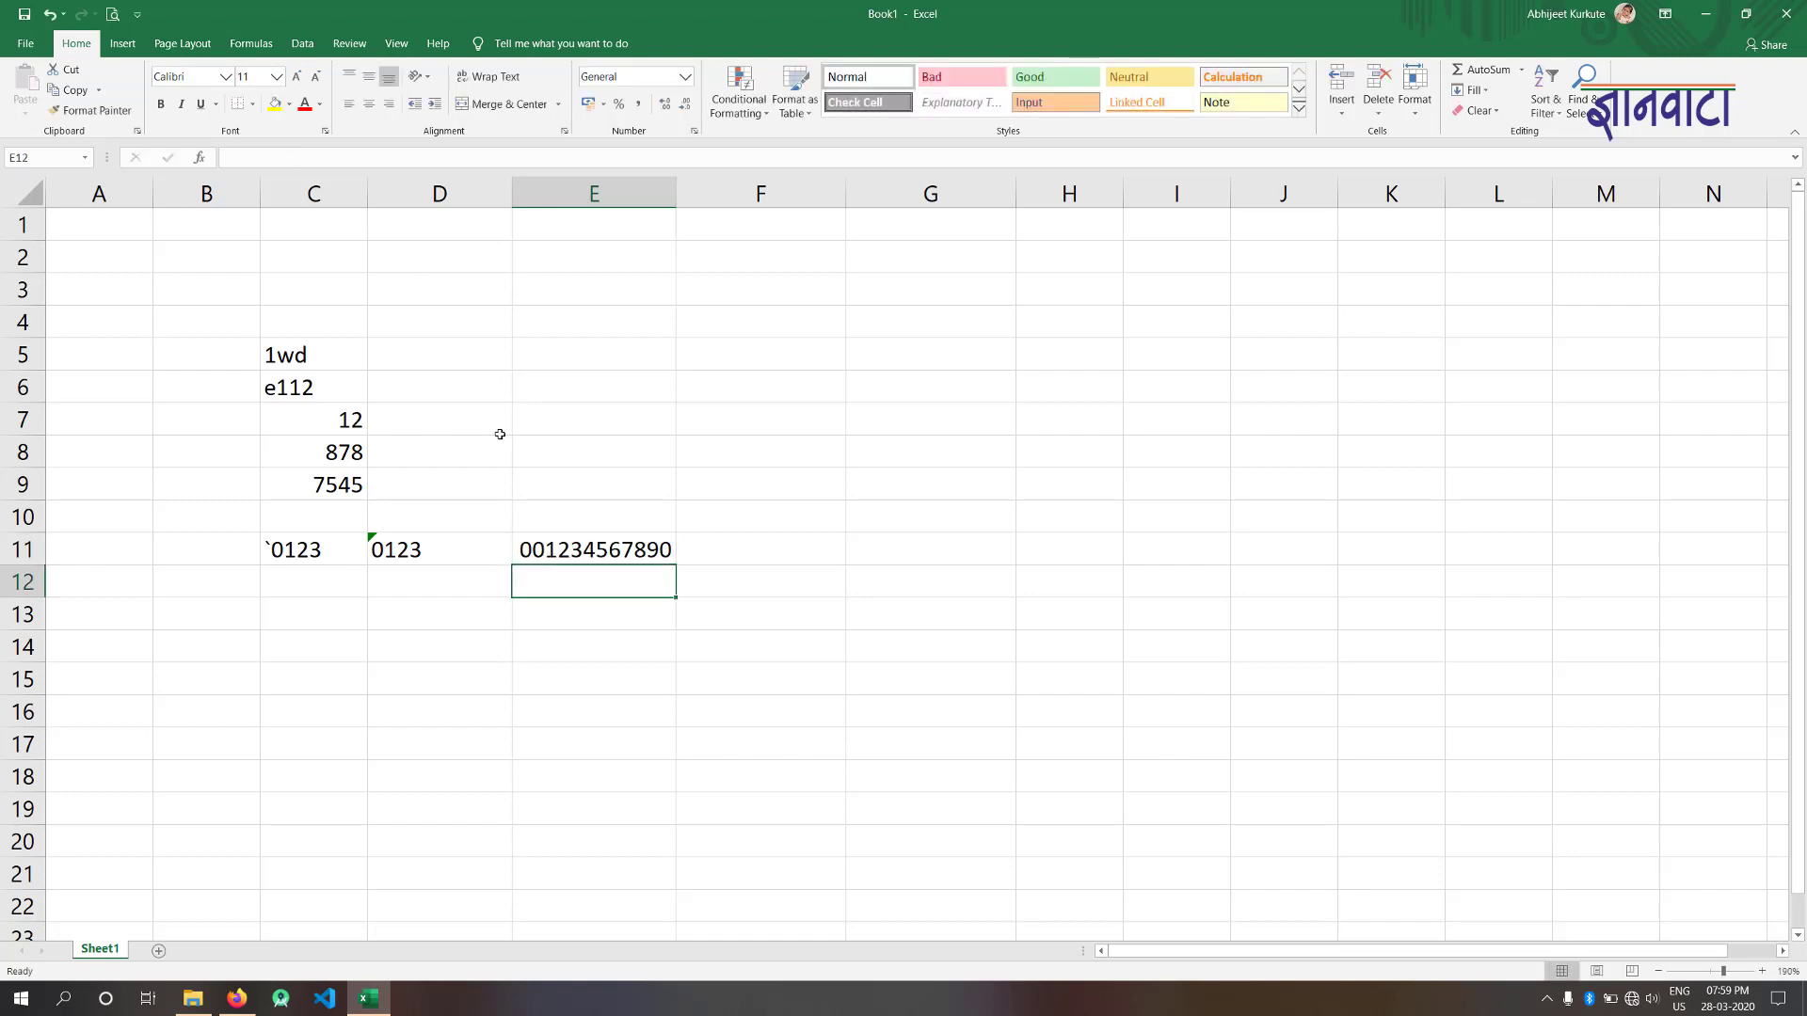
pyautogui.click(578, 555)
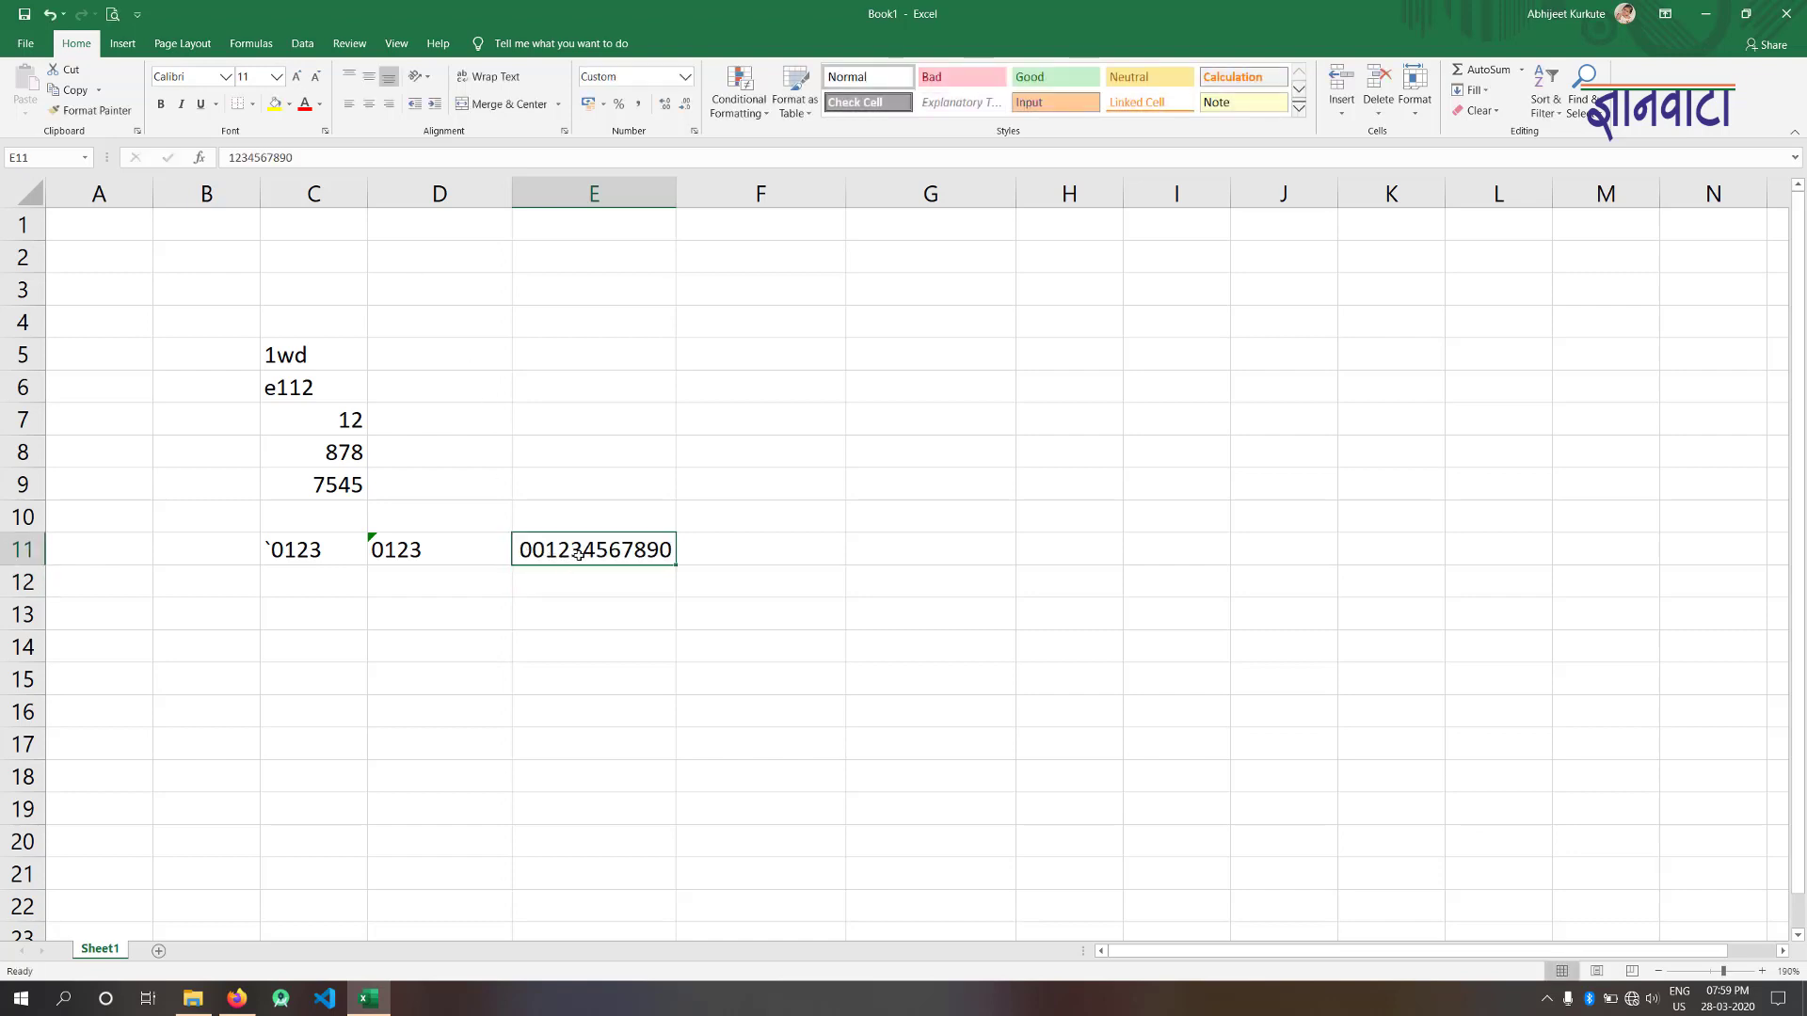
pyautogui.press('F2')
pyautogui.press('BackSpace')
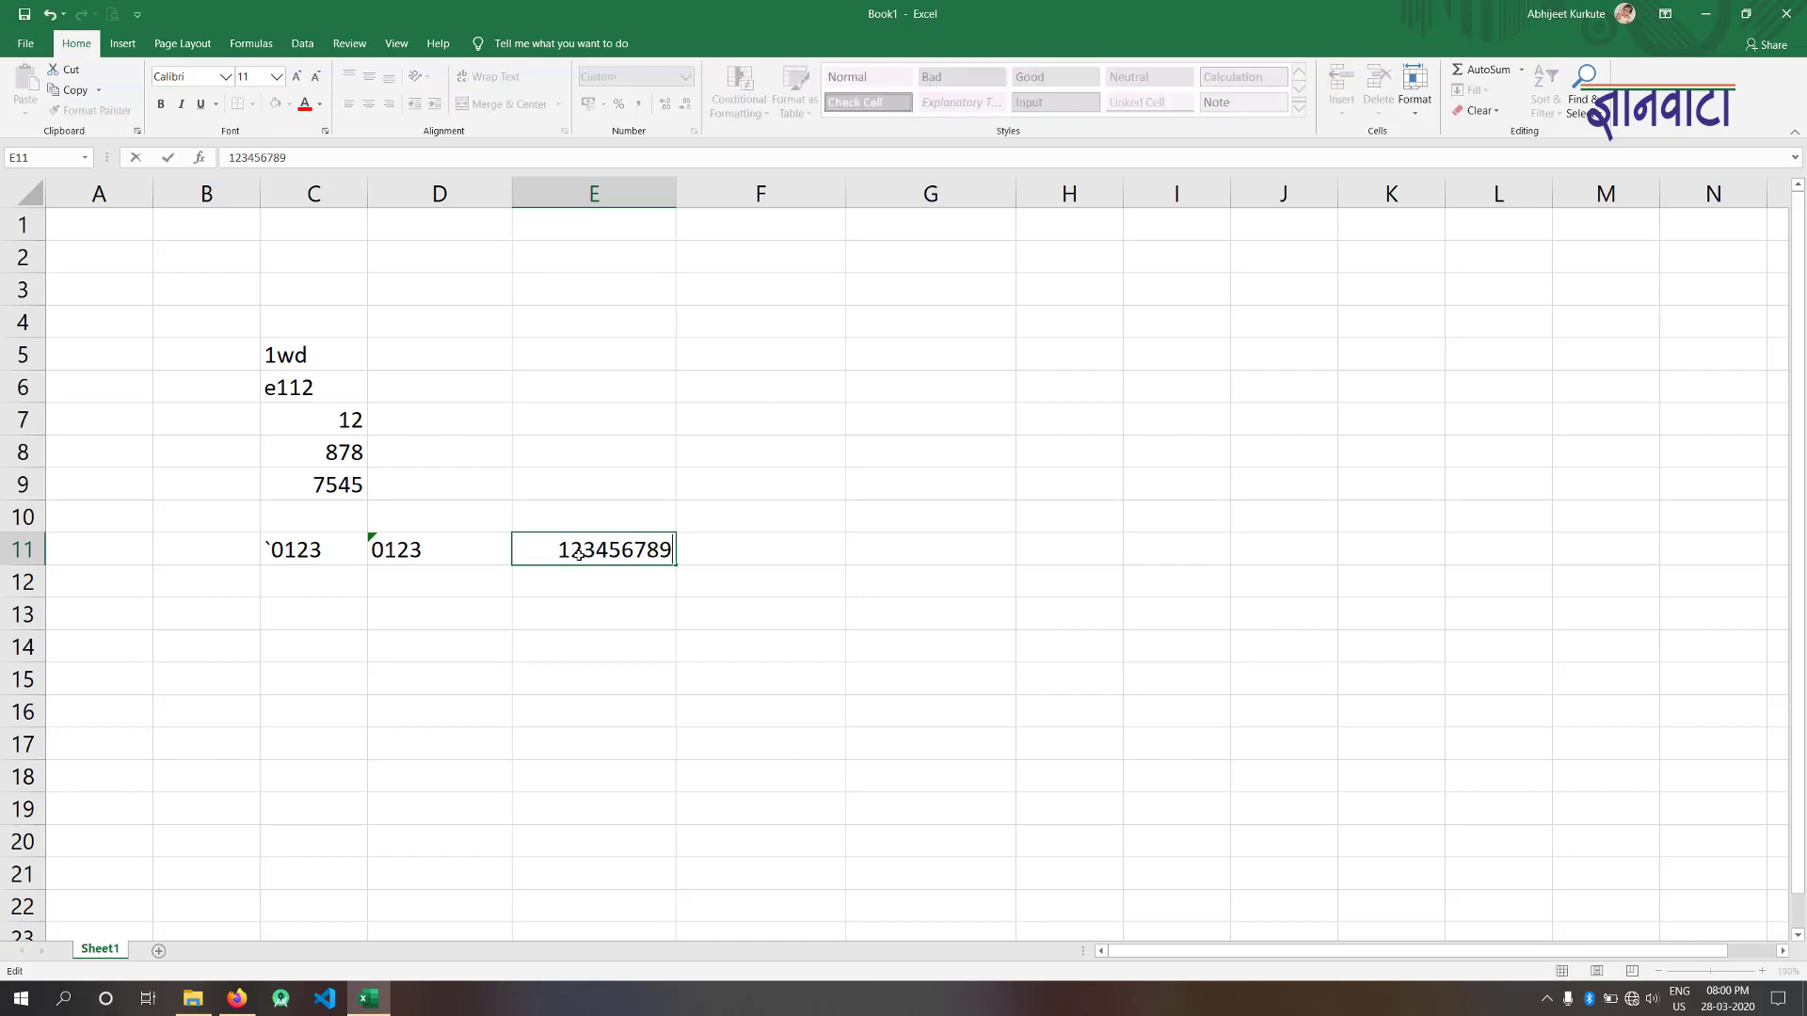
pyautogui.press('Return')
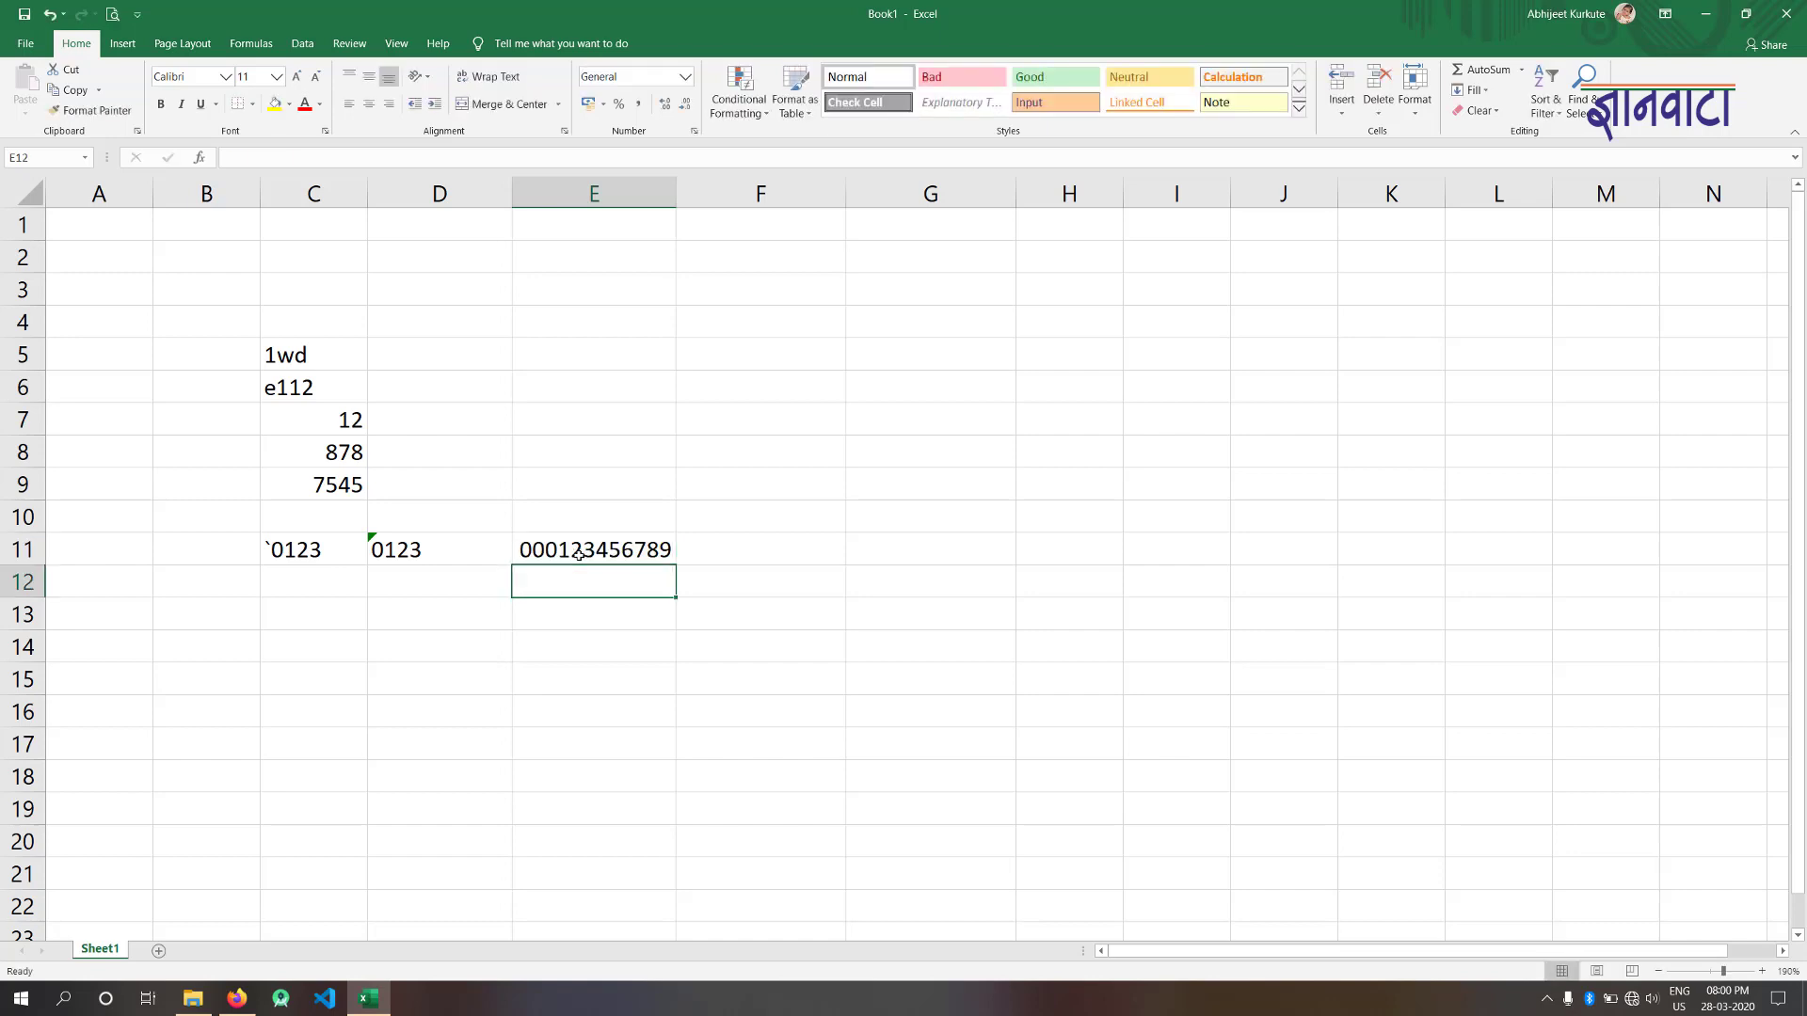
pyautogui.click(579, 546)
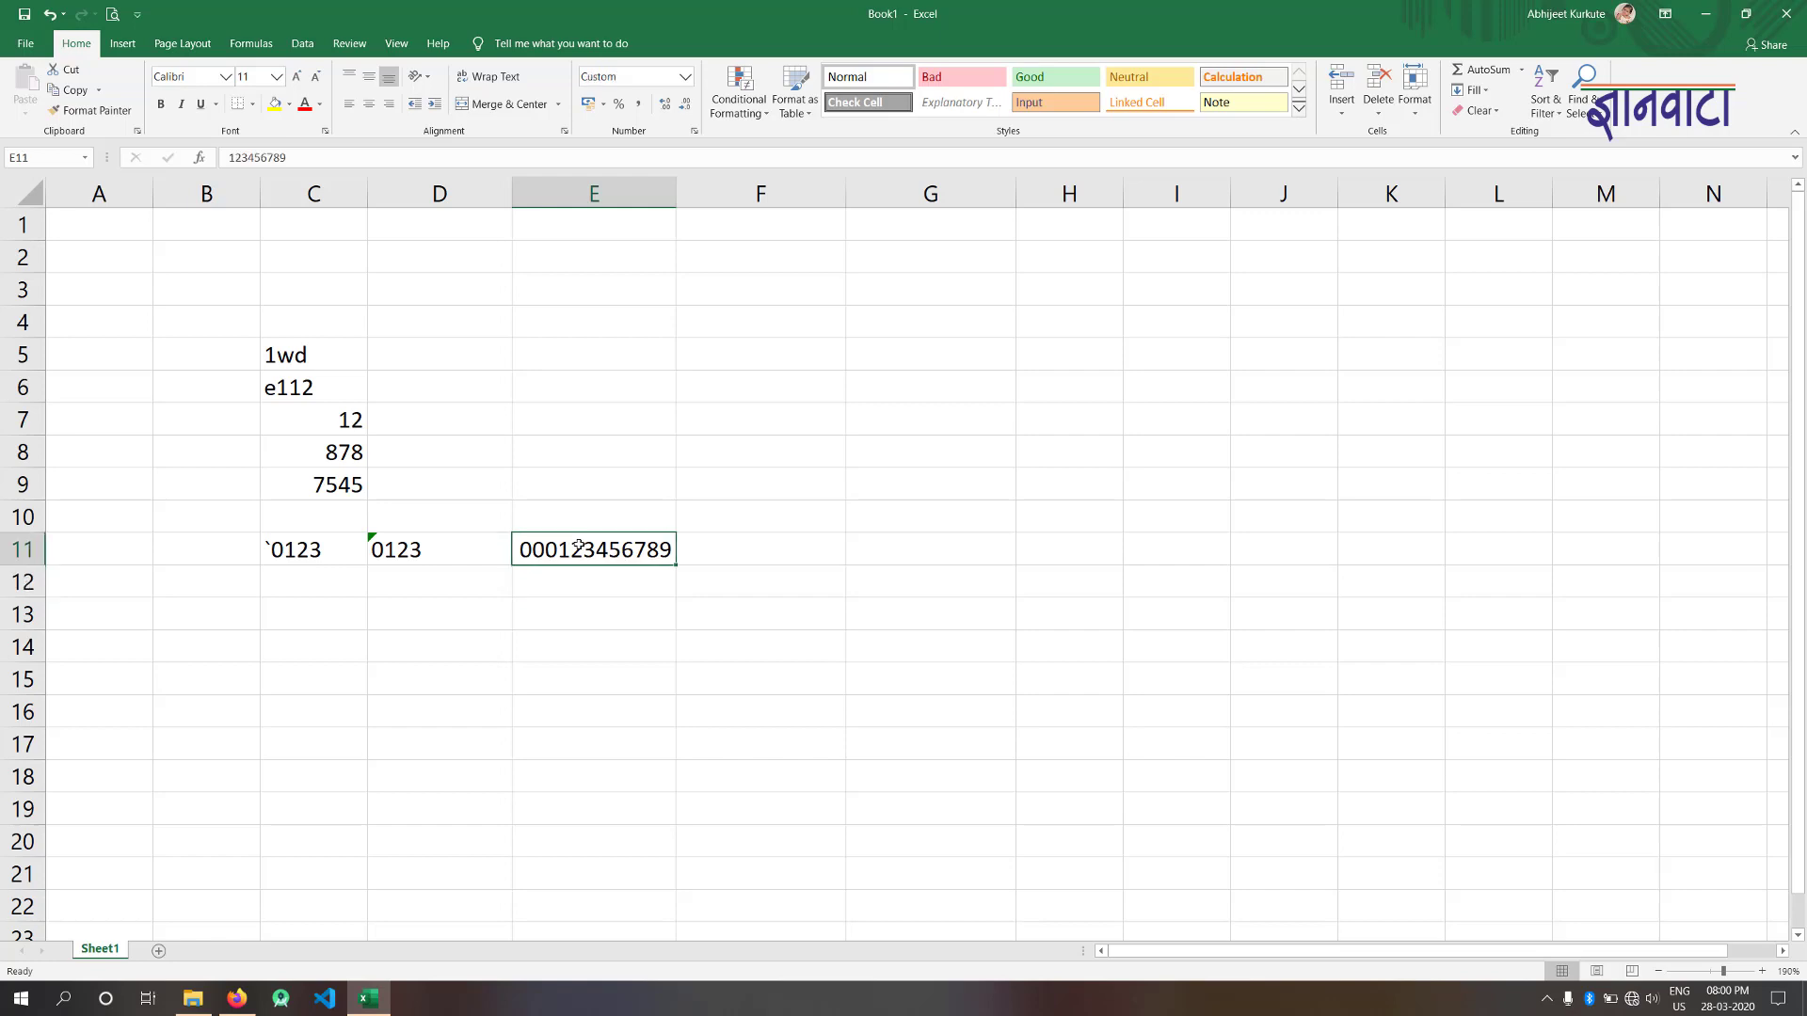
pyautogui.write('123')
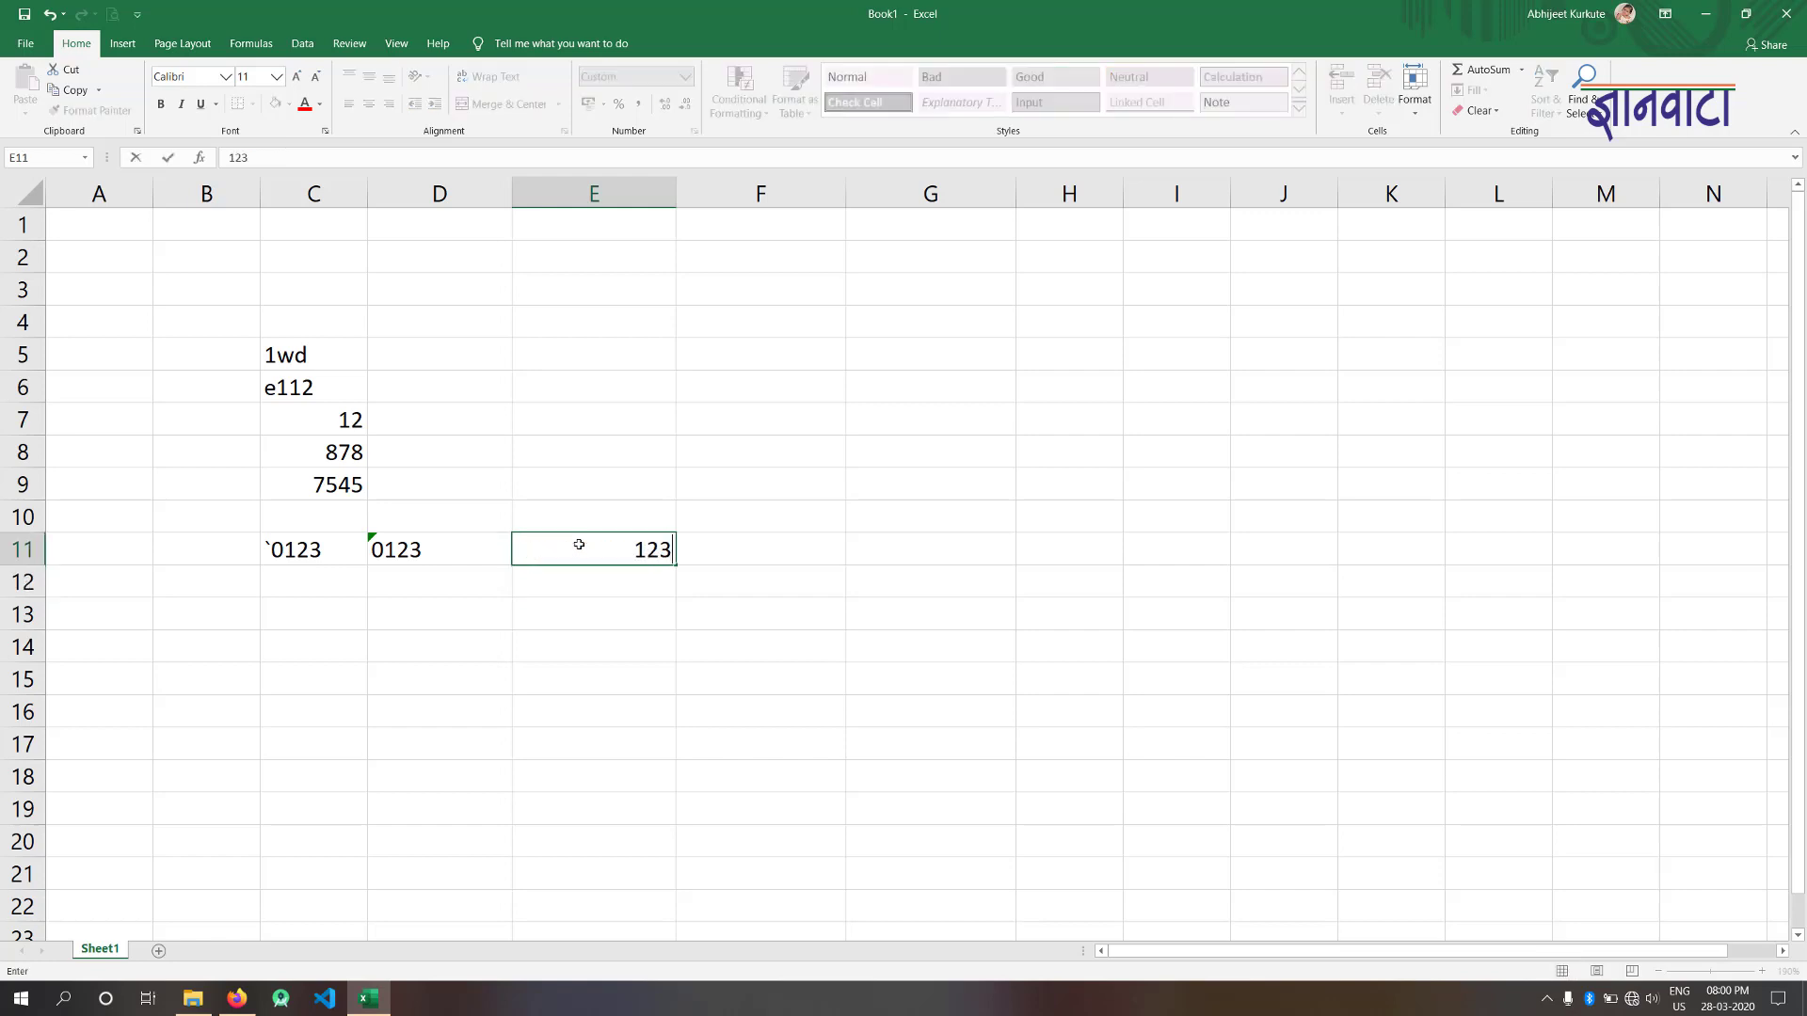
pyautogui.press('Return')
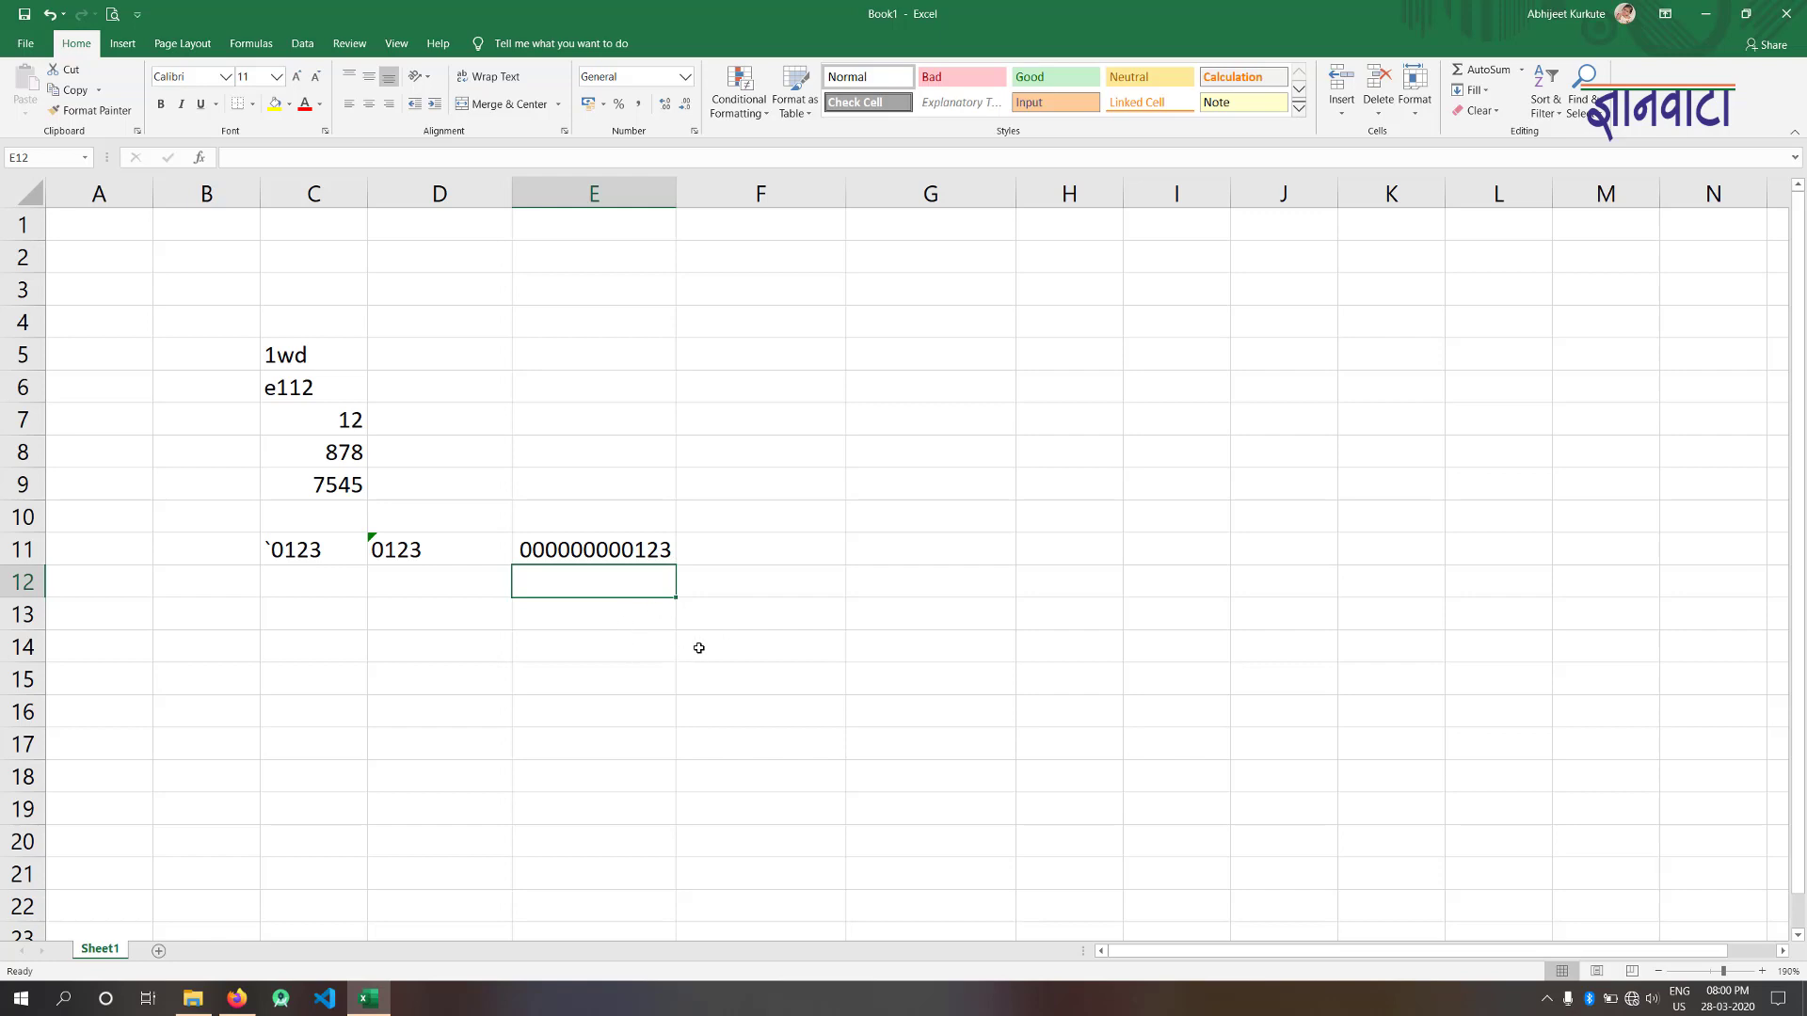
# - Apply the custom number format "0"# to F11 through Format Cells
pyautogui.click(724, 553)
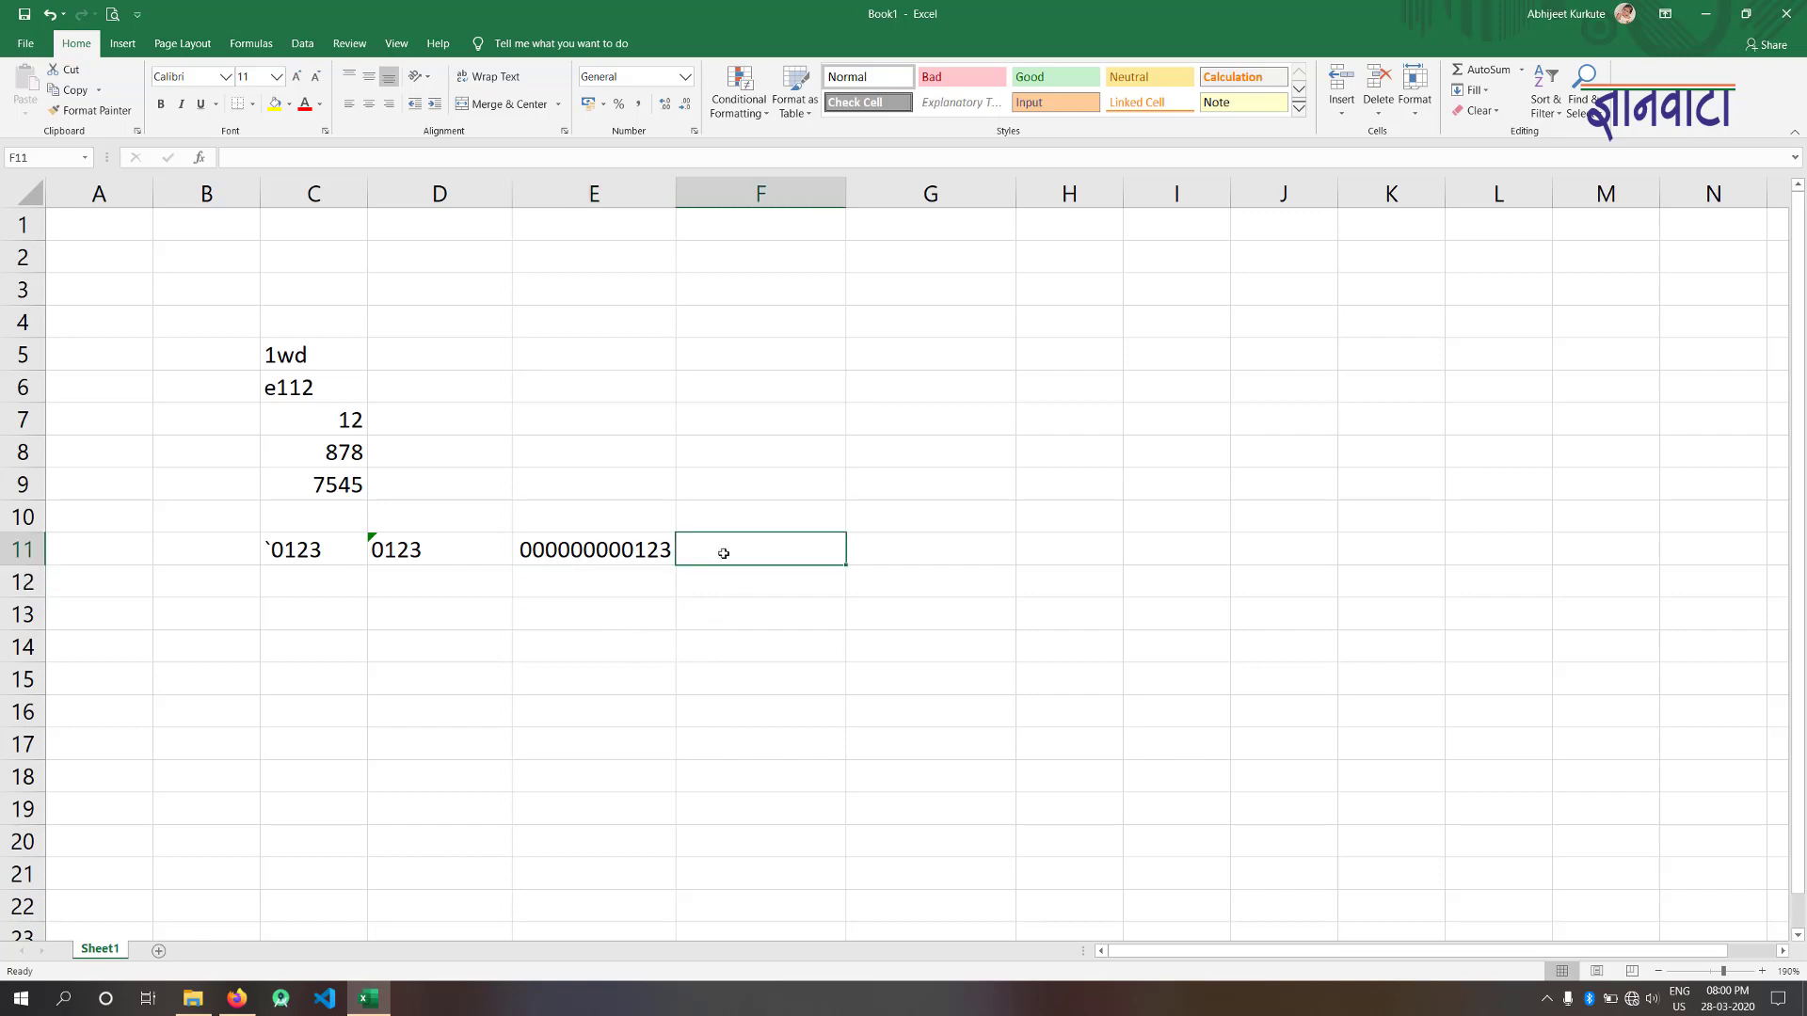
pyautogui.click(694, 136)
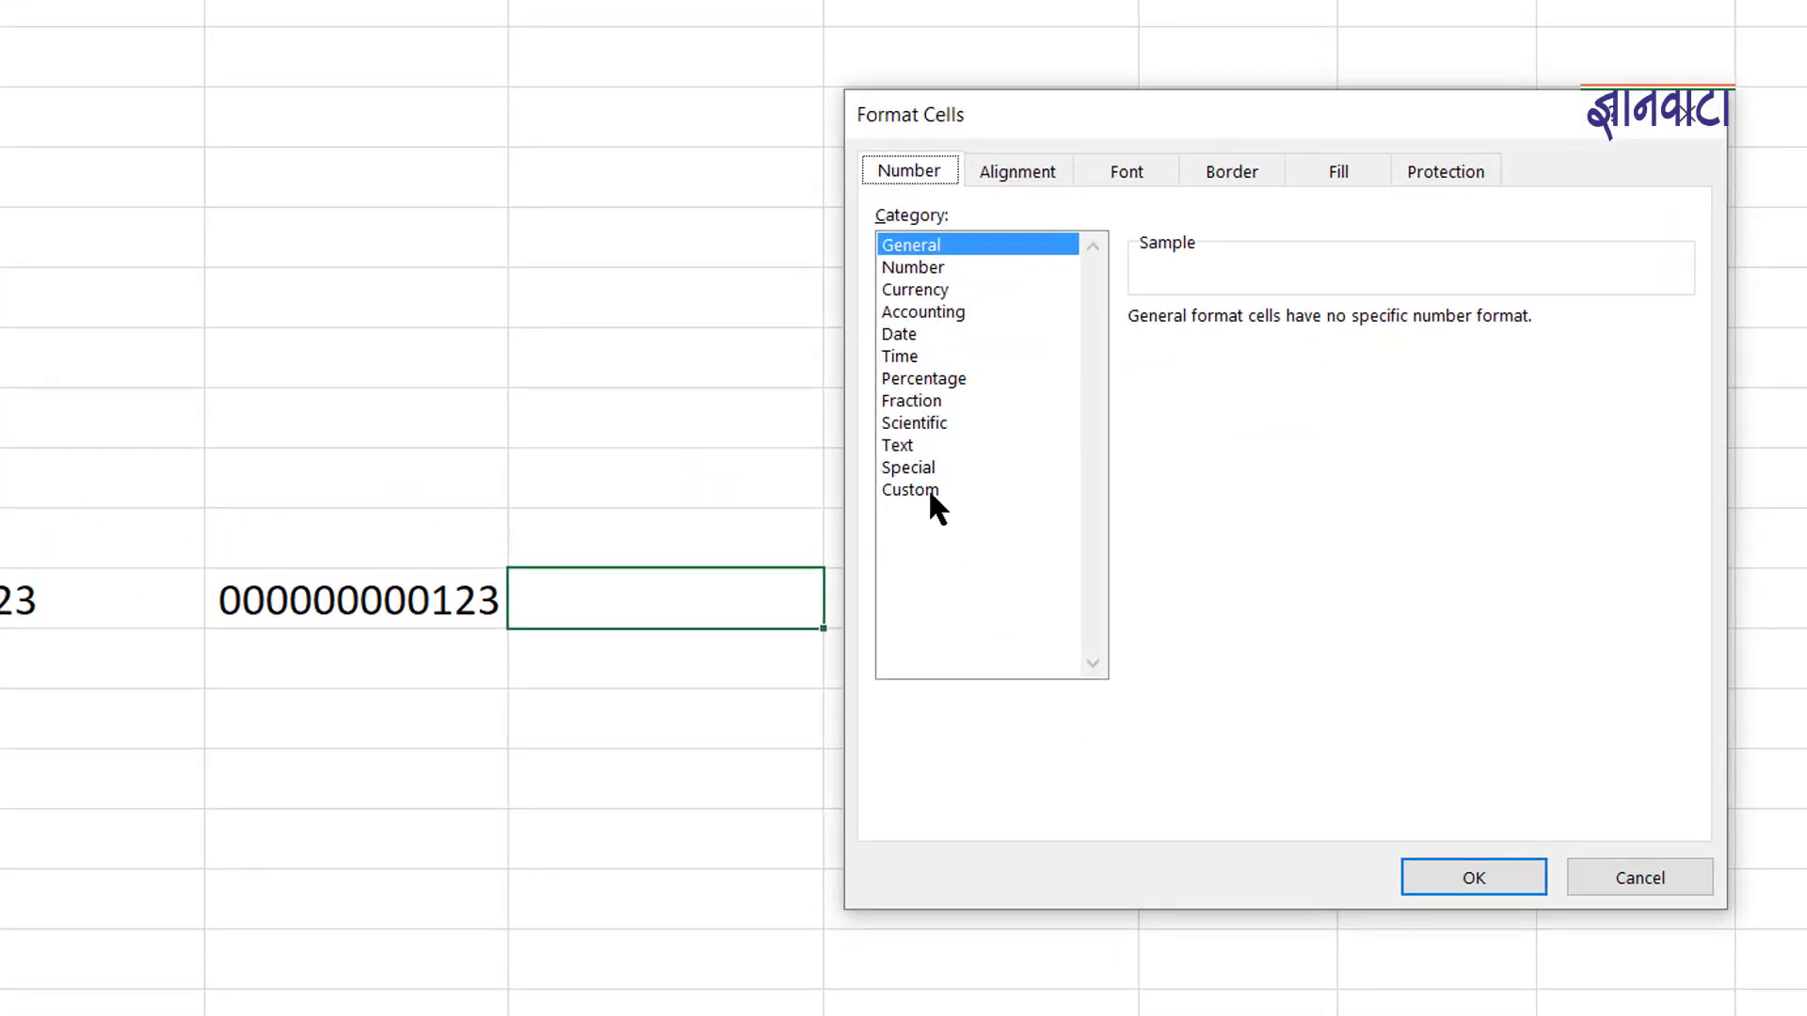
pyautogui.click(928, 491)
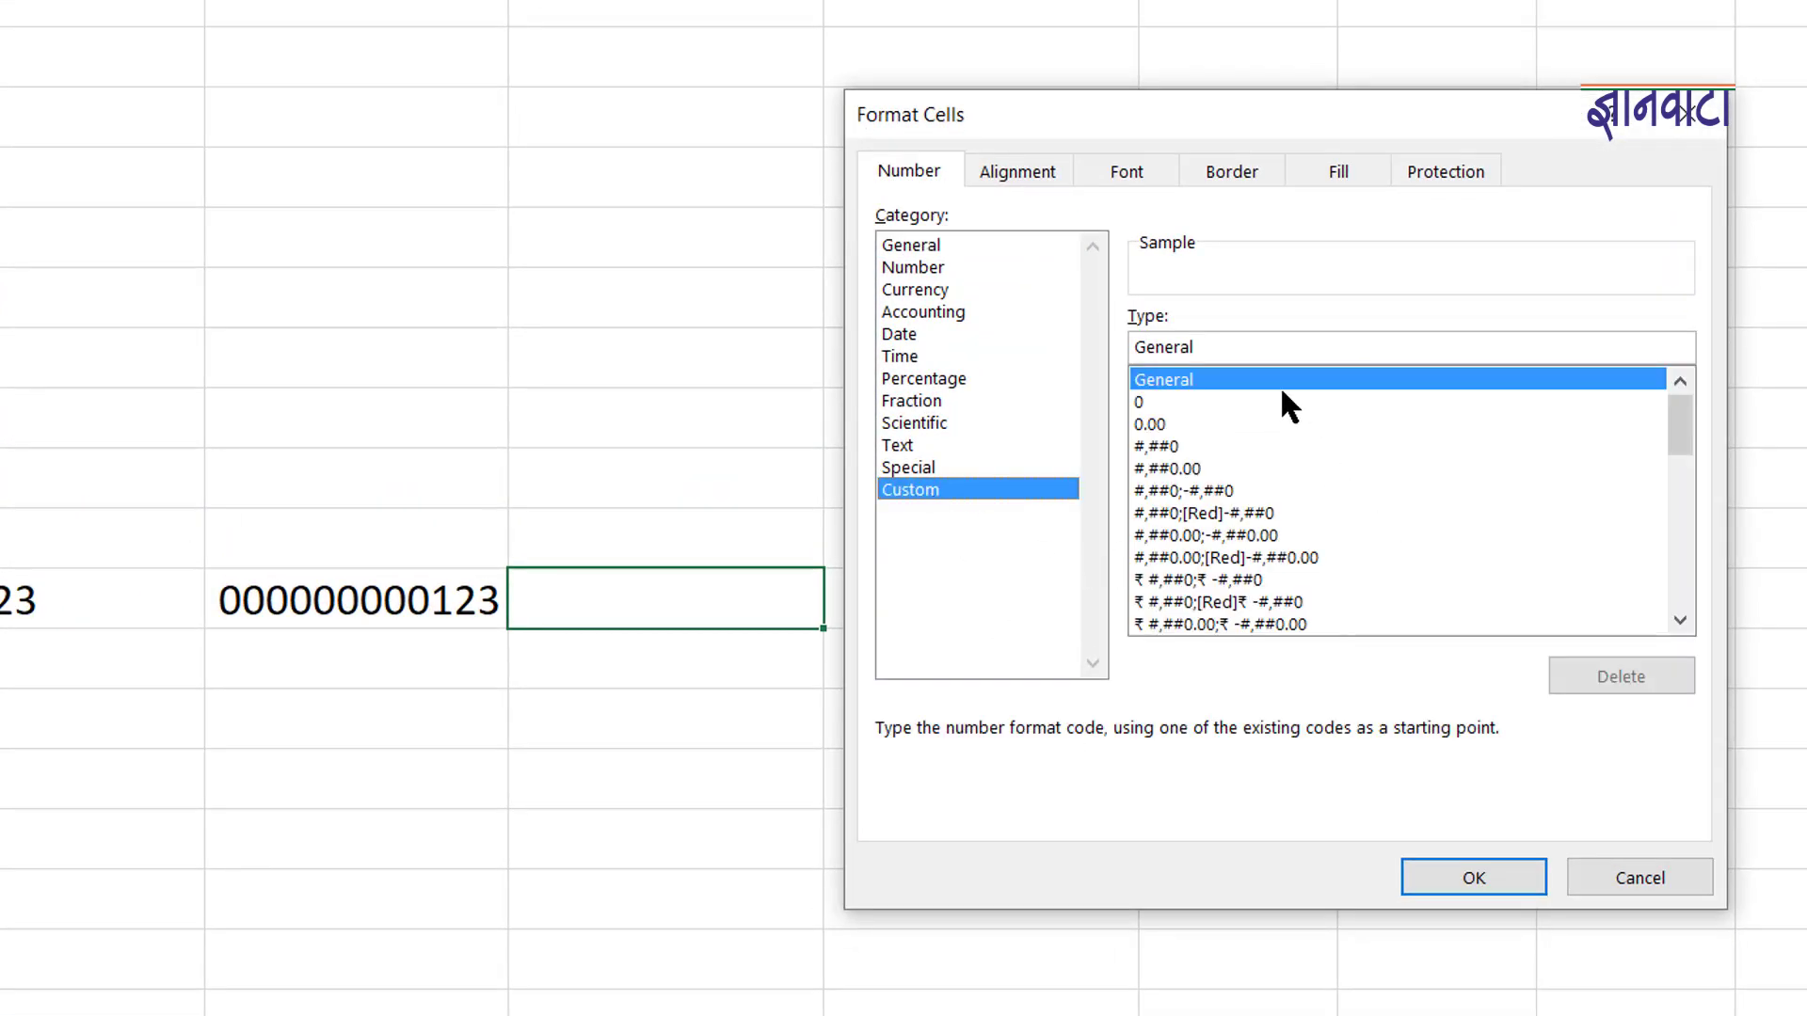
pyautogui.doubleClick(1255, 350)
pyautogui.write('"0')
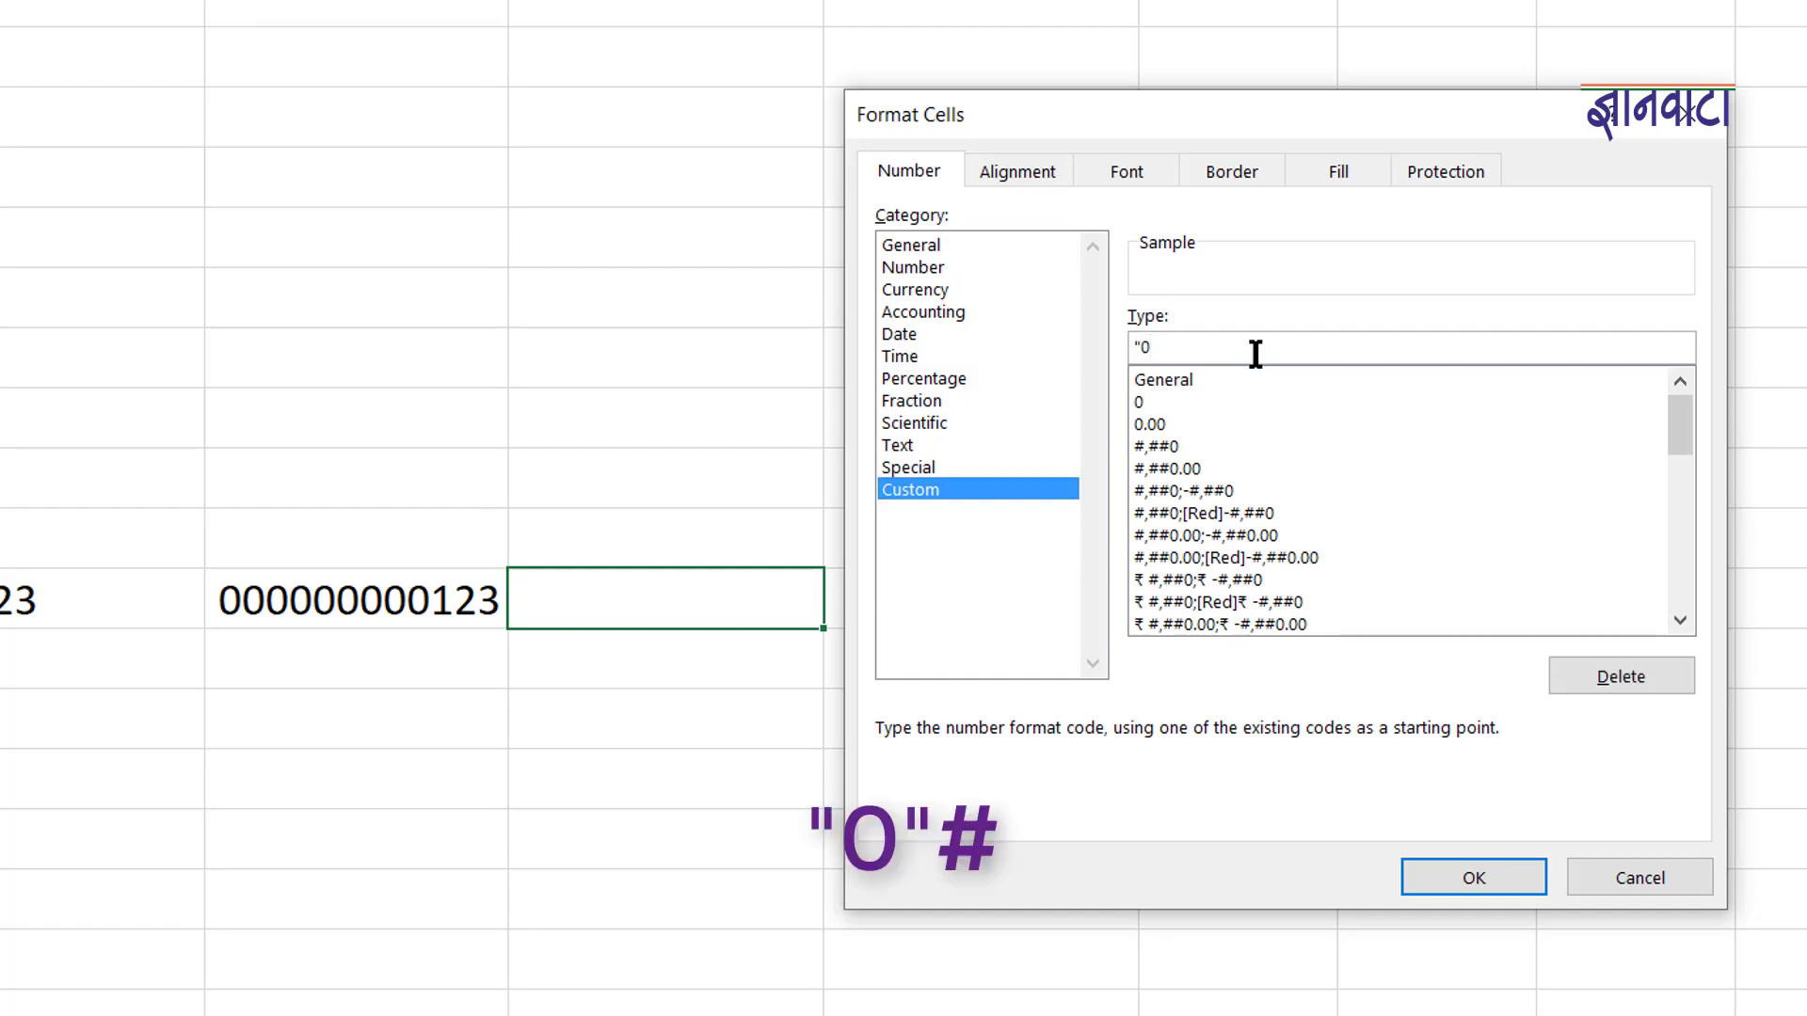
pyautogui.write('"')
pyautogui.write('#')
pyautogui.click(1444, 879)
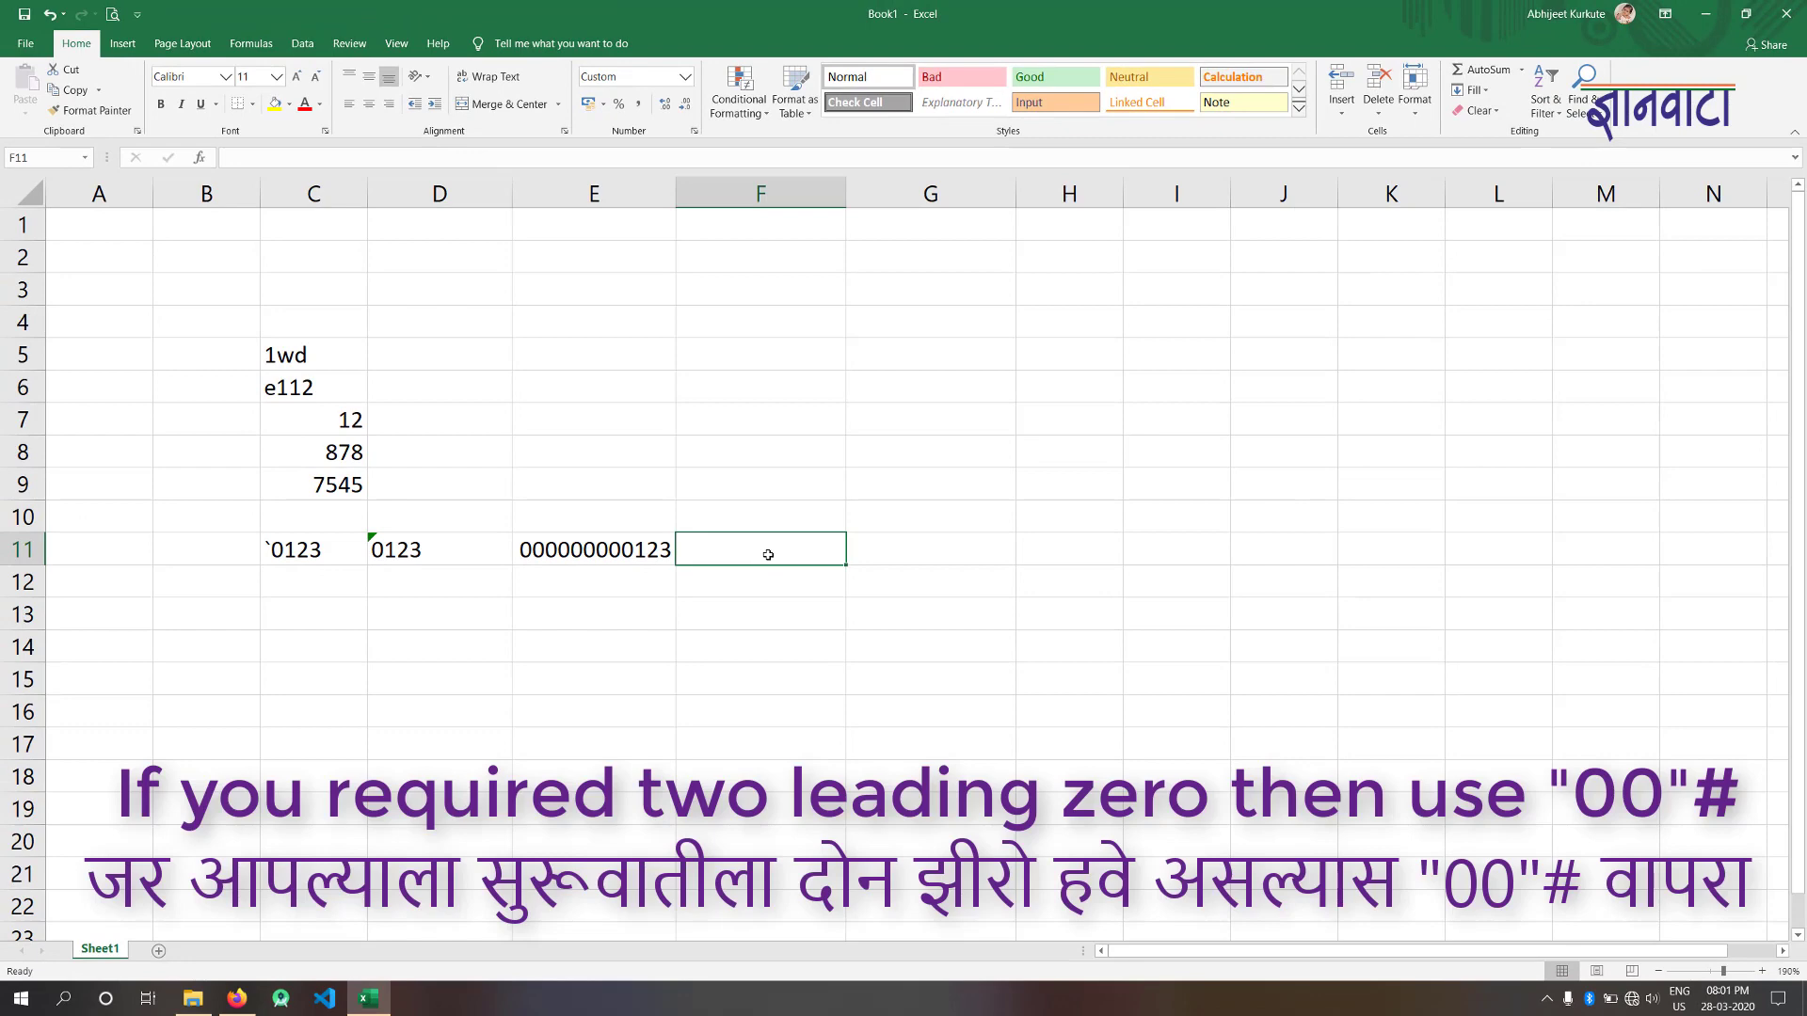
pyautogui.write('1')
pyautogui.press('Return')
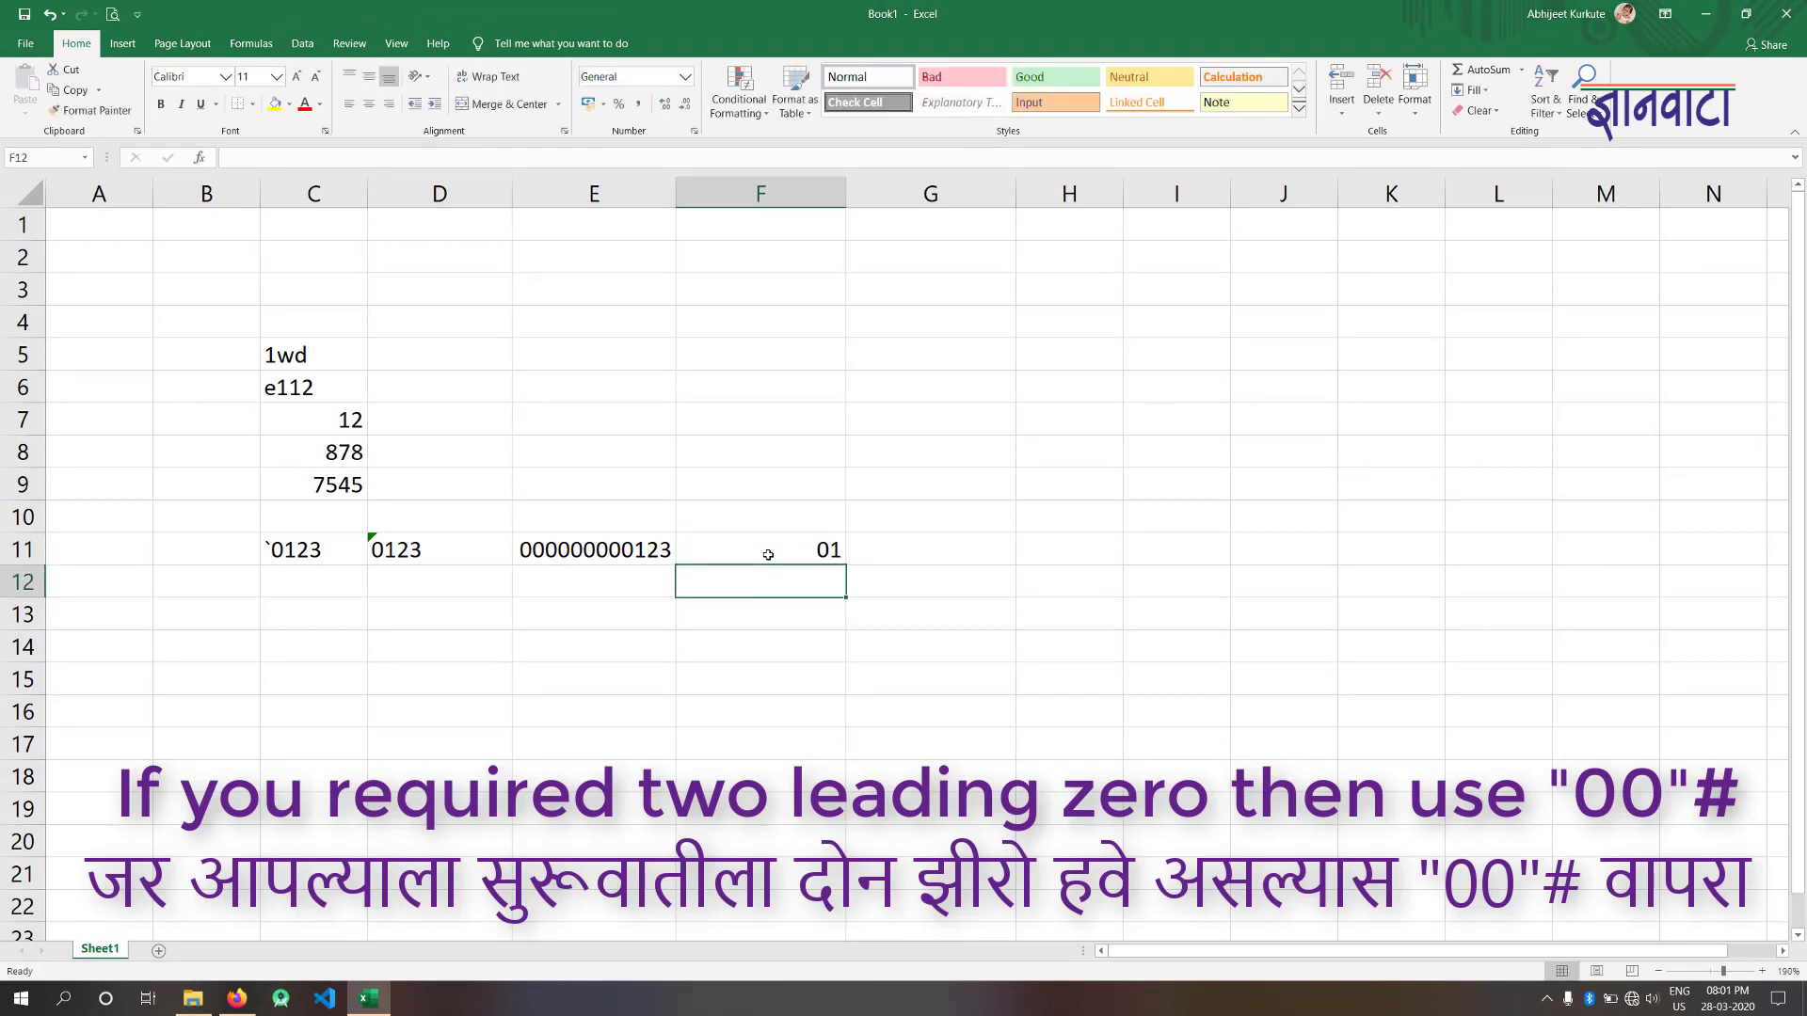
pyautogui.click(768, 554)
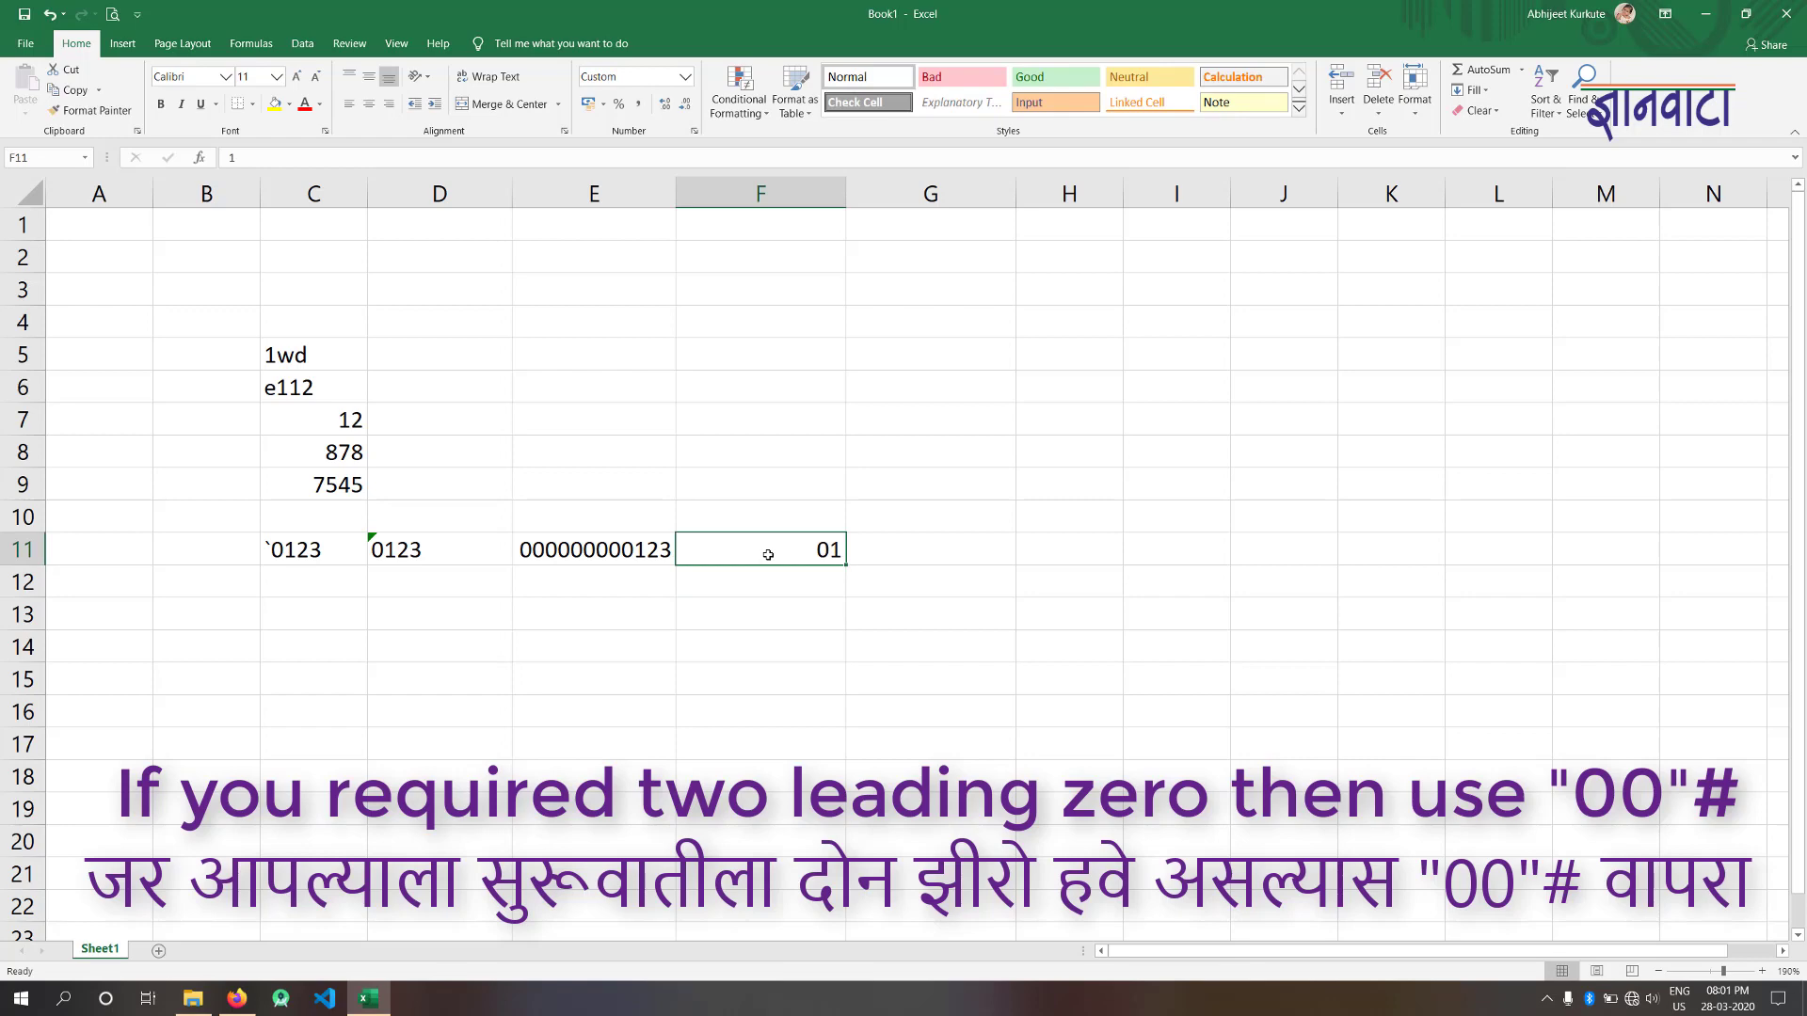
pyautogui.write('54374')
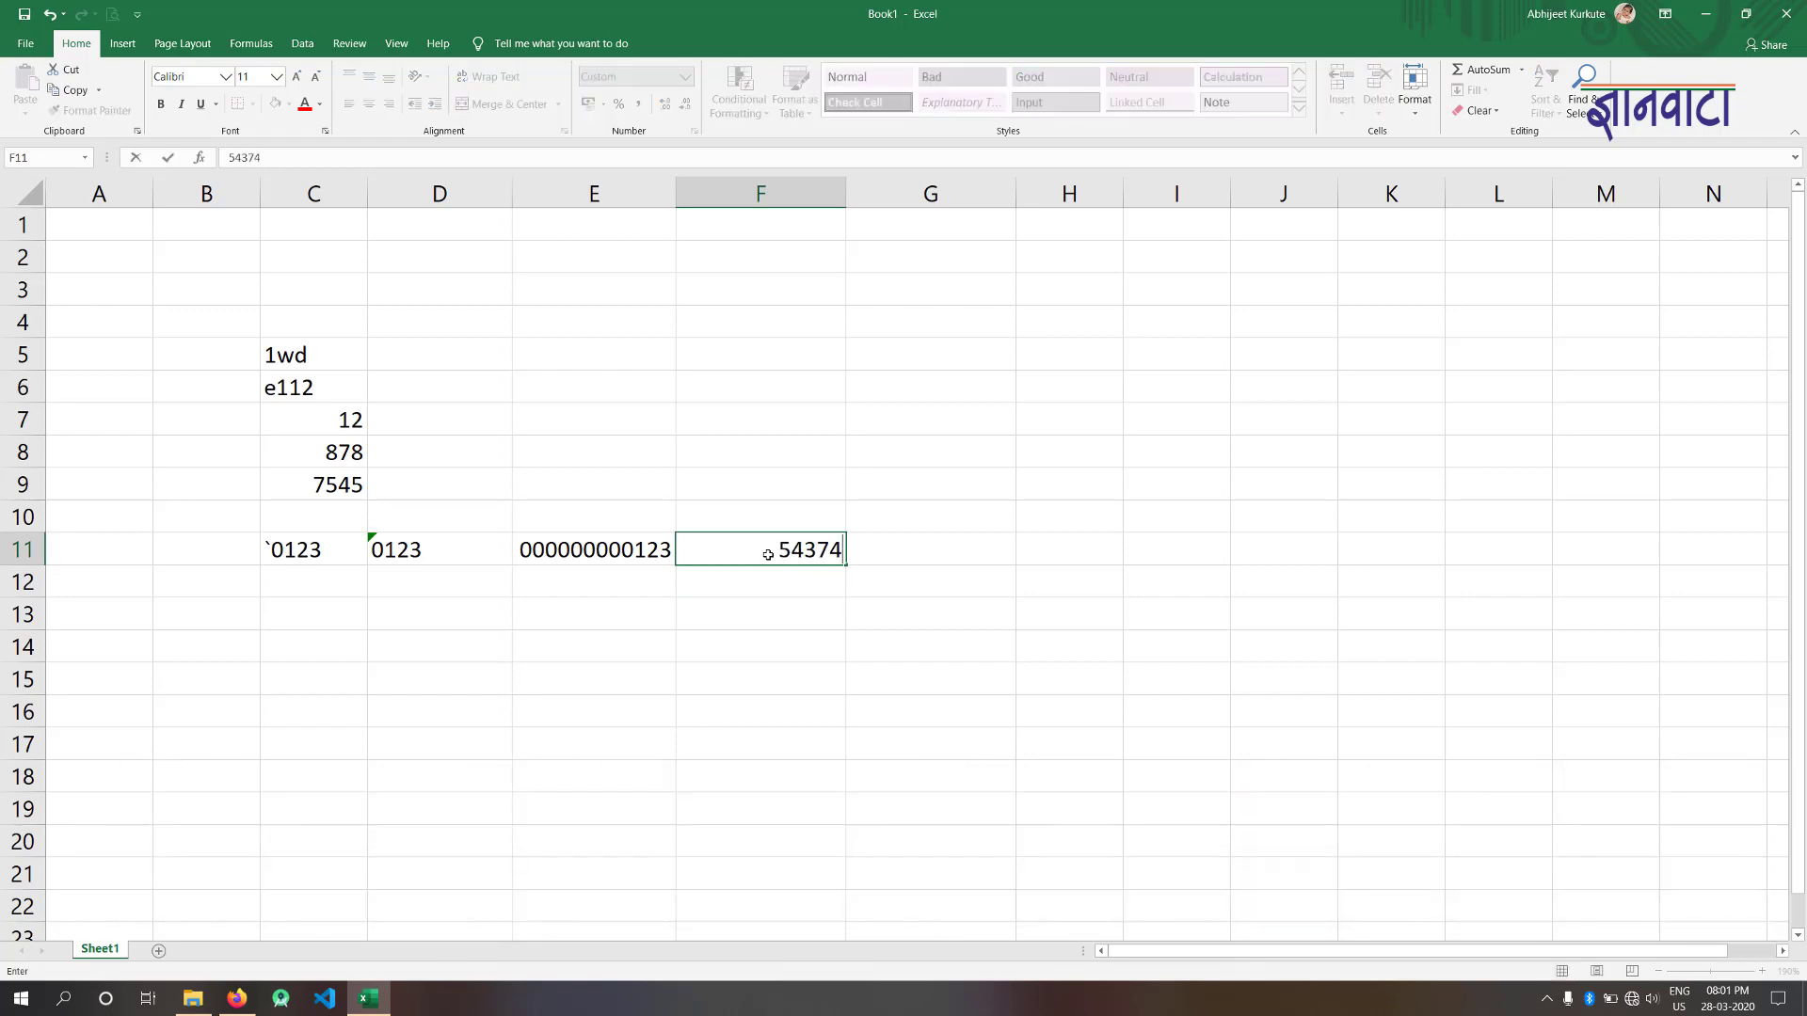
pyautogui.write('9302847')
pyautogui.write('69')
pyautogui.press('Return')
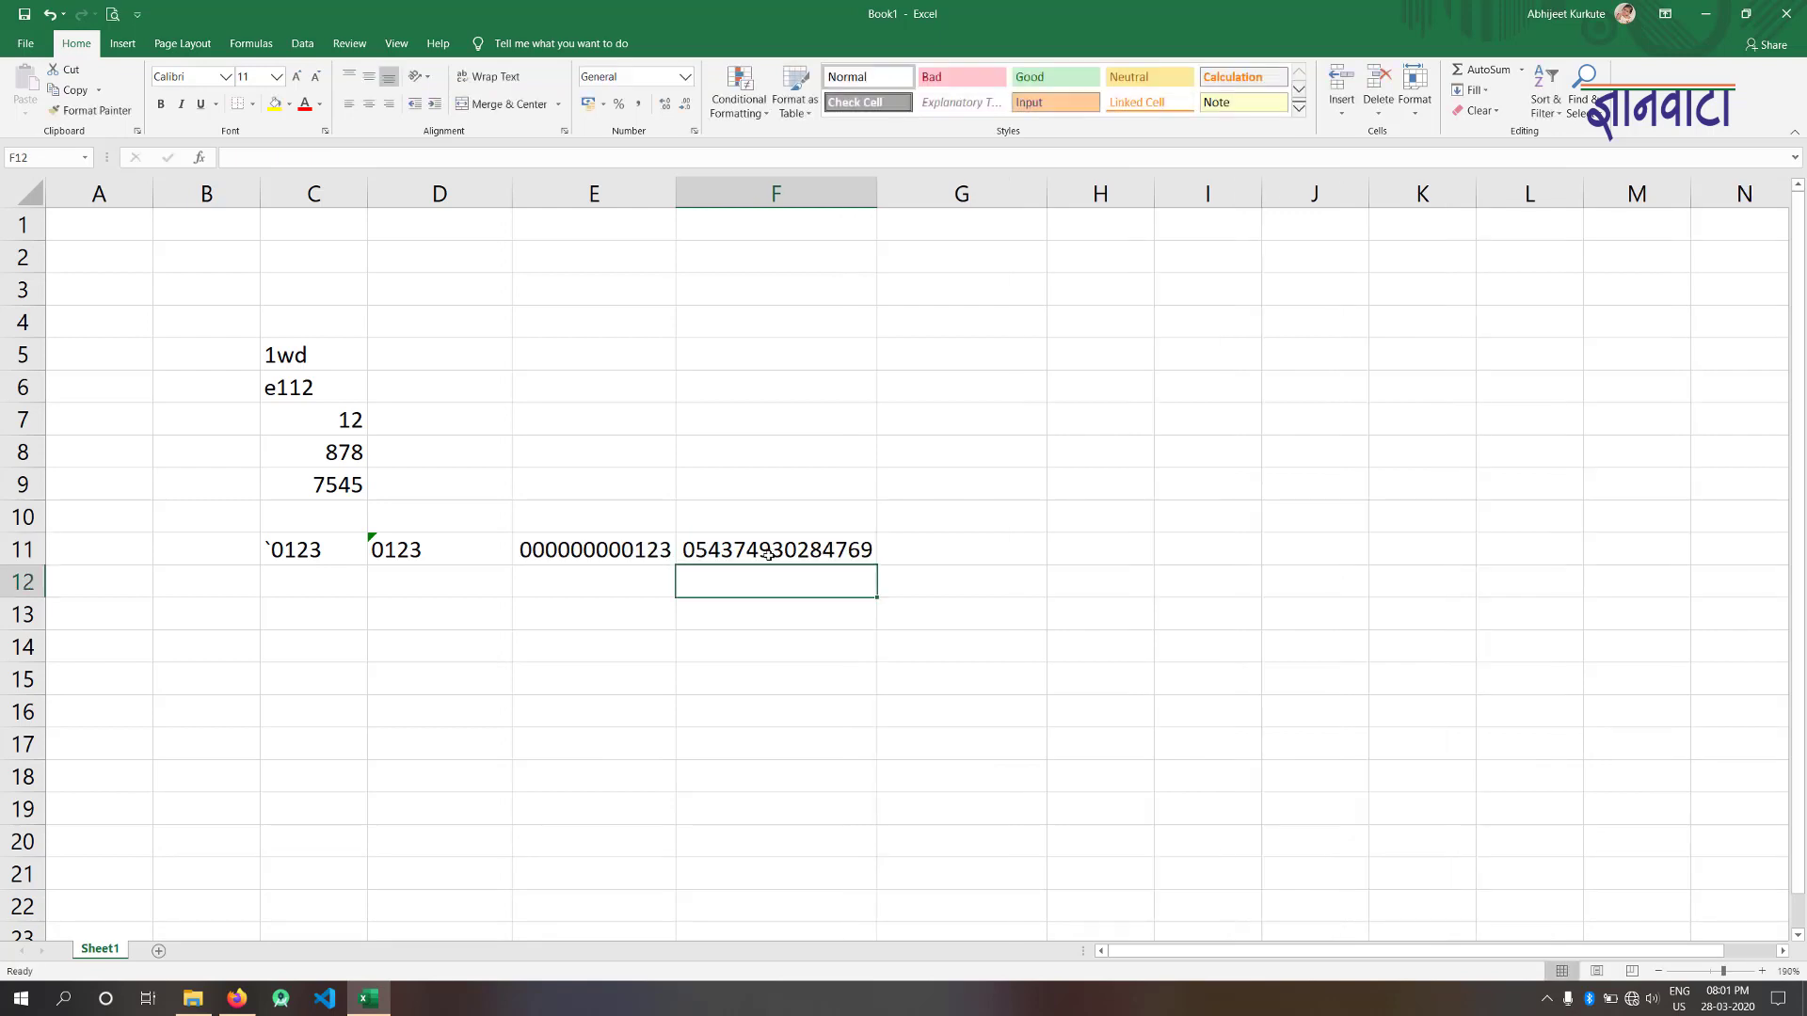
pyautogui.click(754, 549)
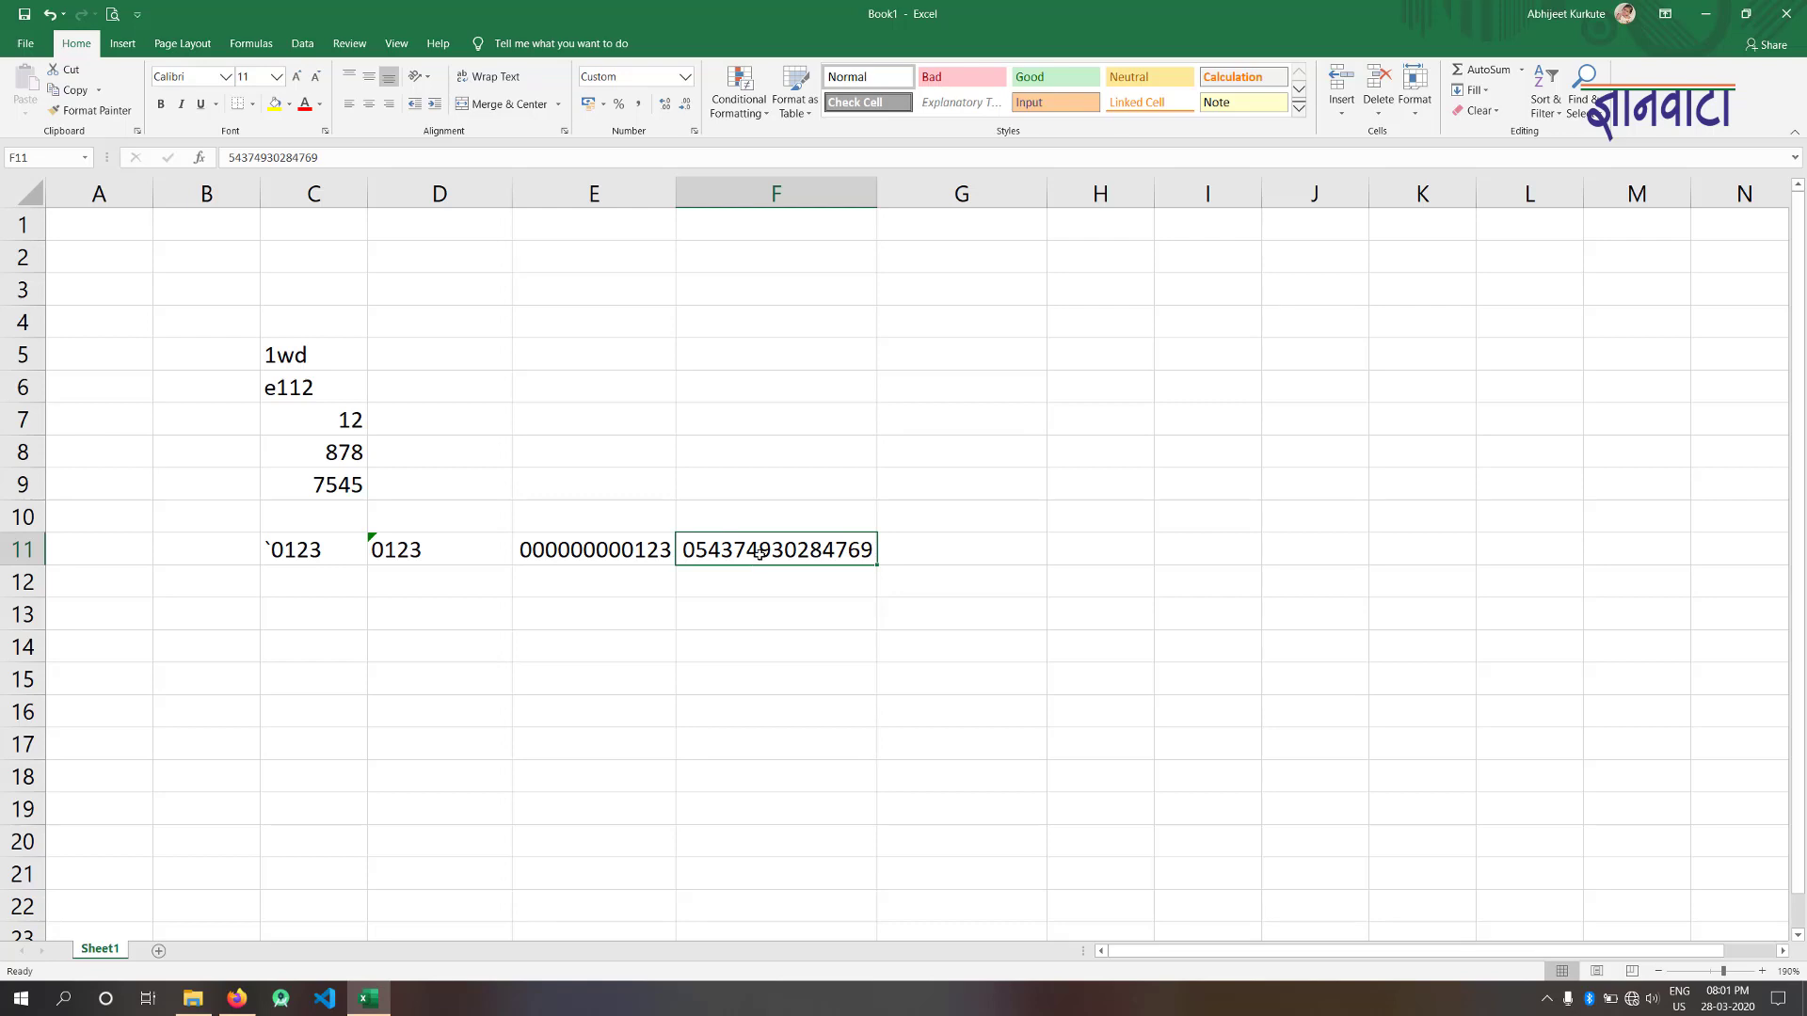
pyautogui.press('F2')
pyautogui.press('BackSpace')
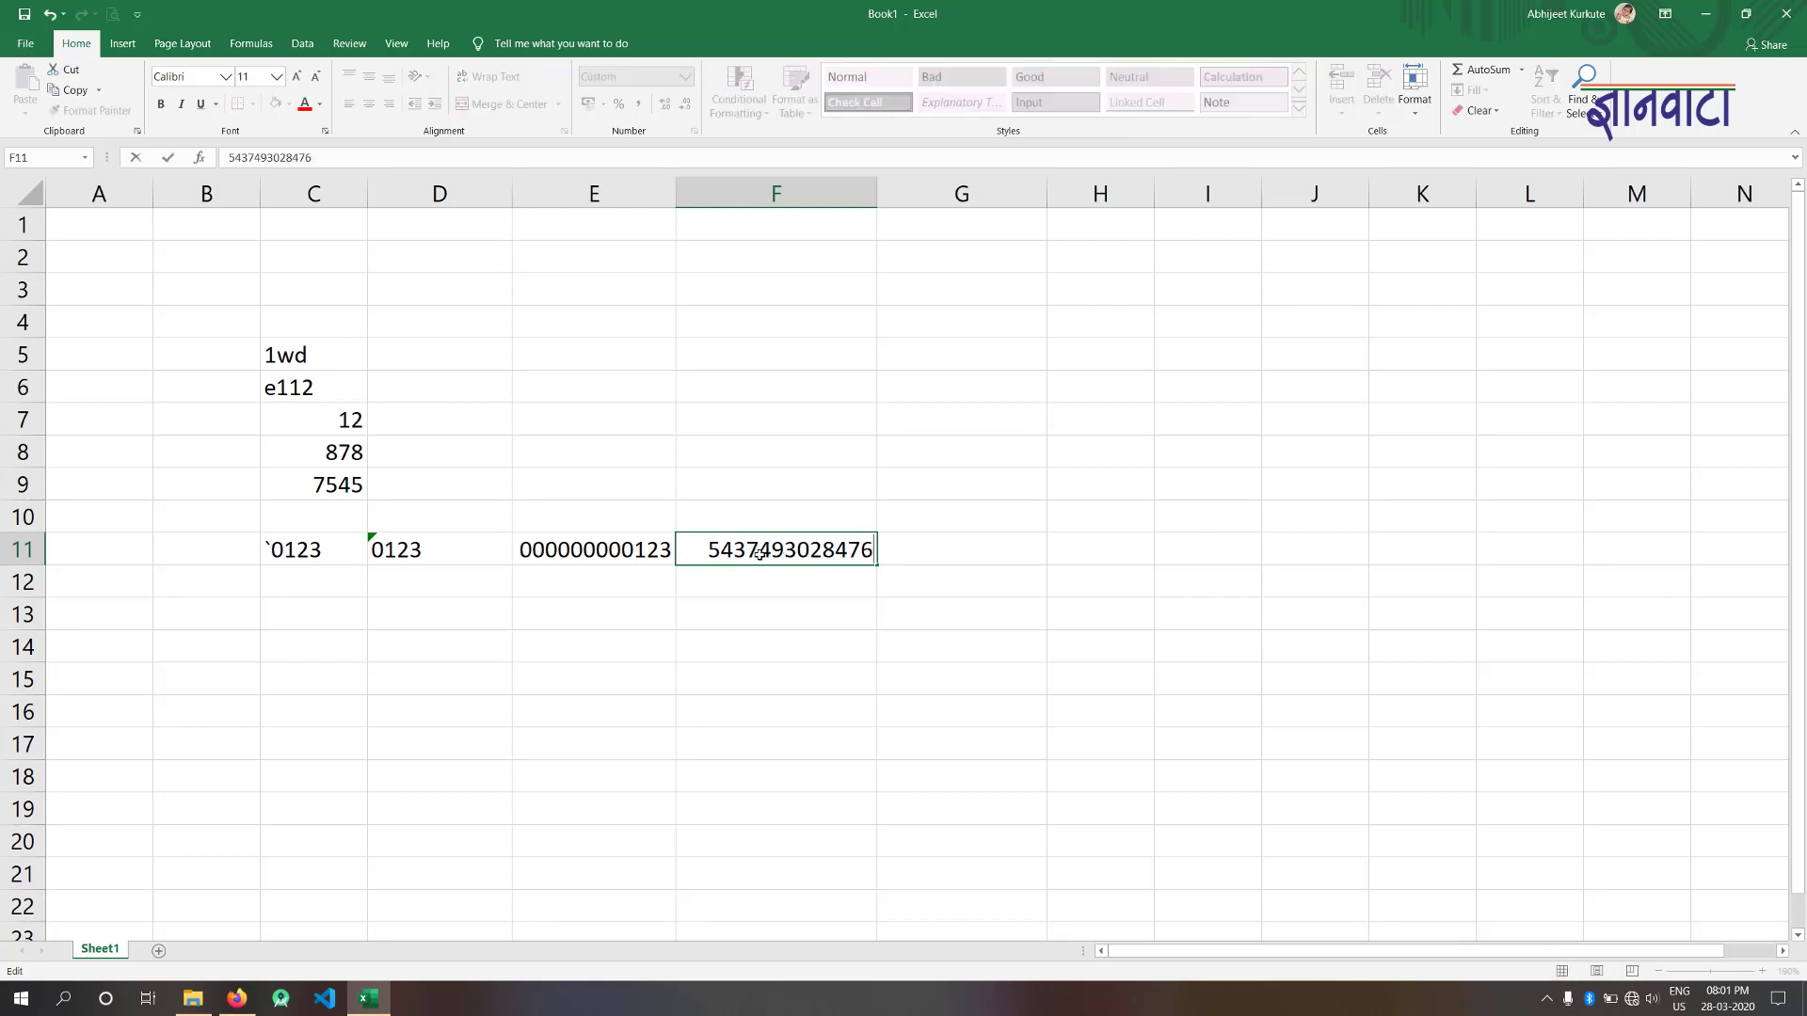
pyautogui.press('BackSpace')
pyautogui.press('BackSpace')
pyautogui.press('Return')
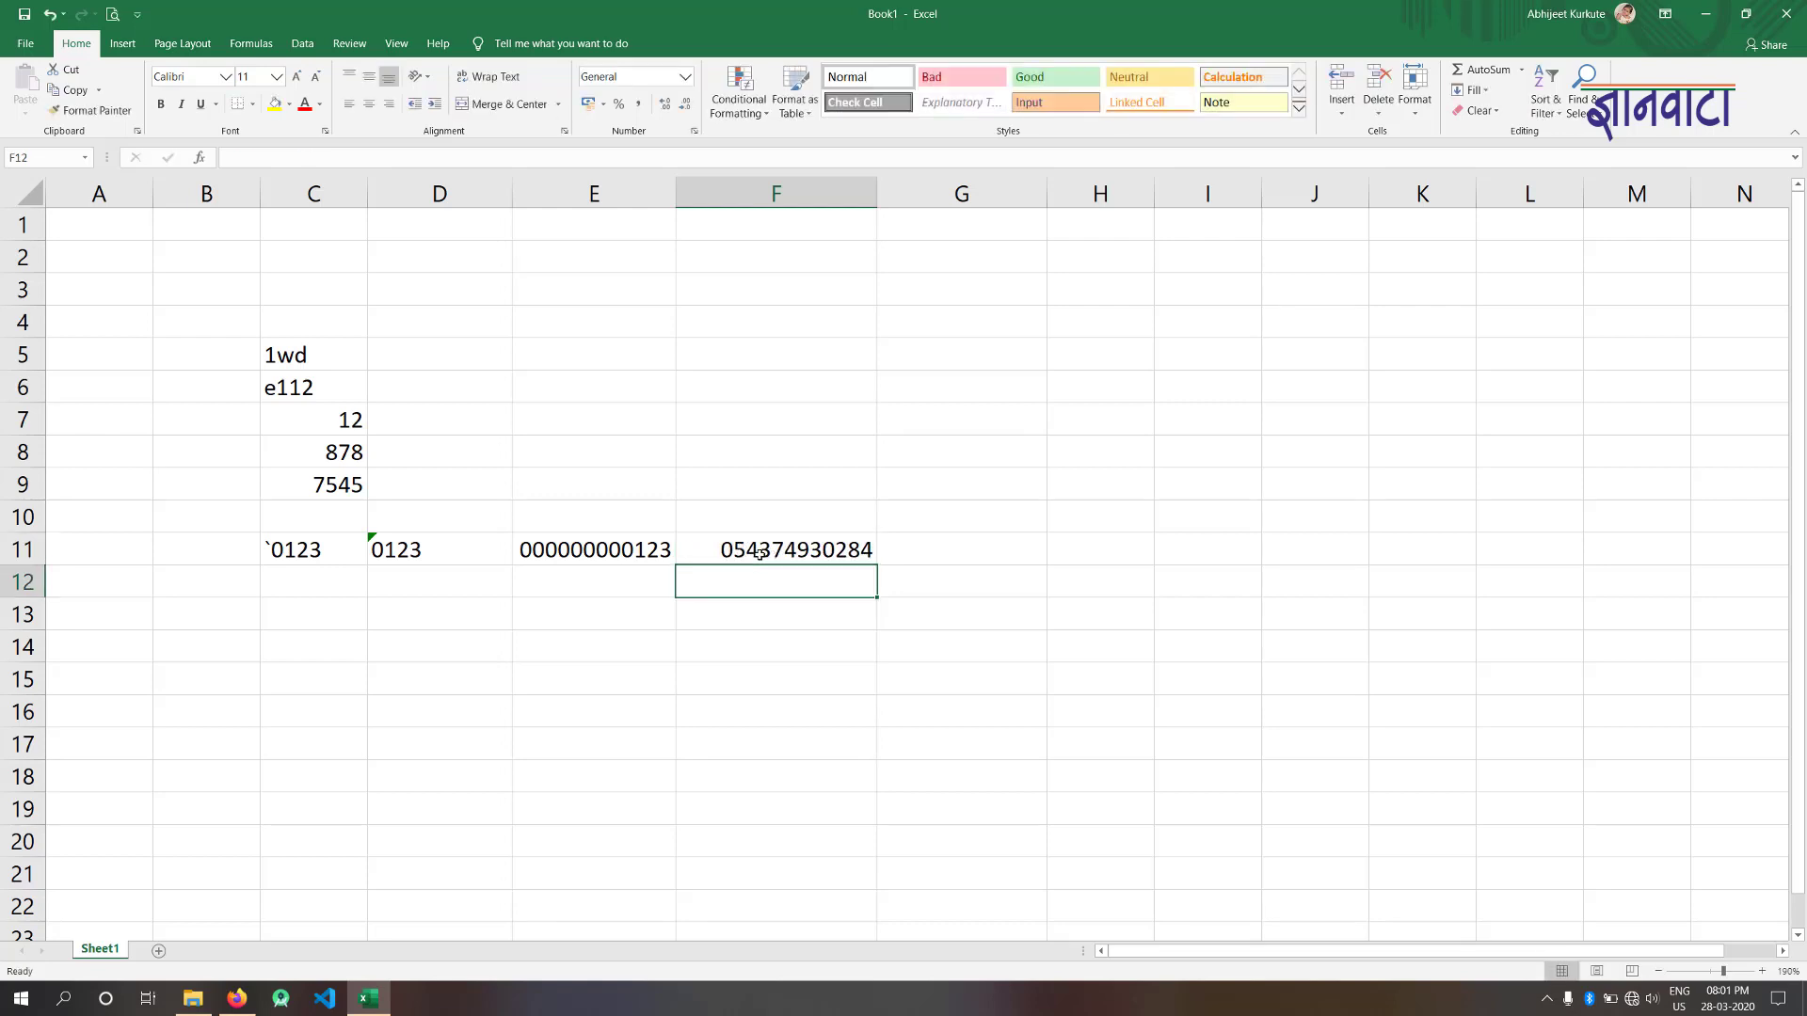
pyautogui.click(759, 553)
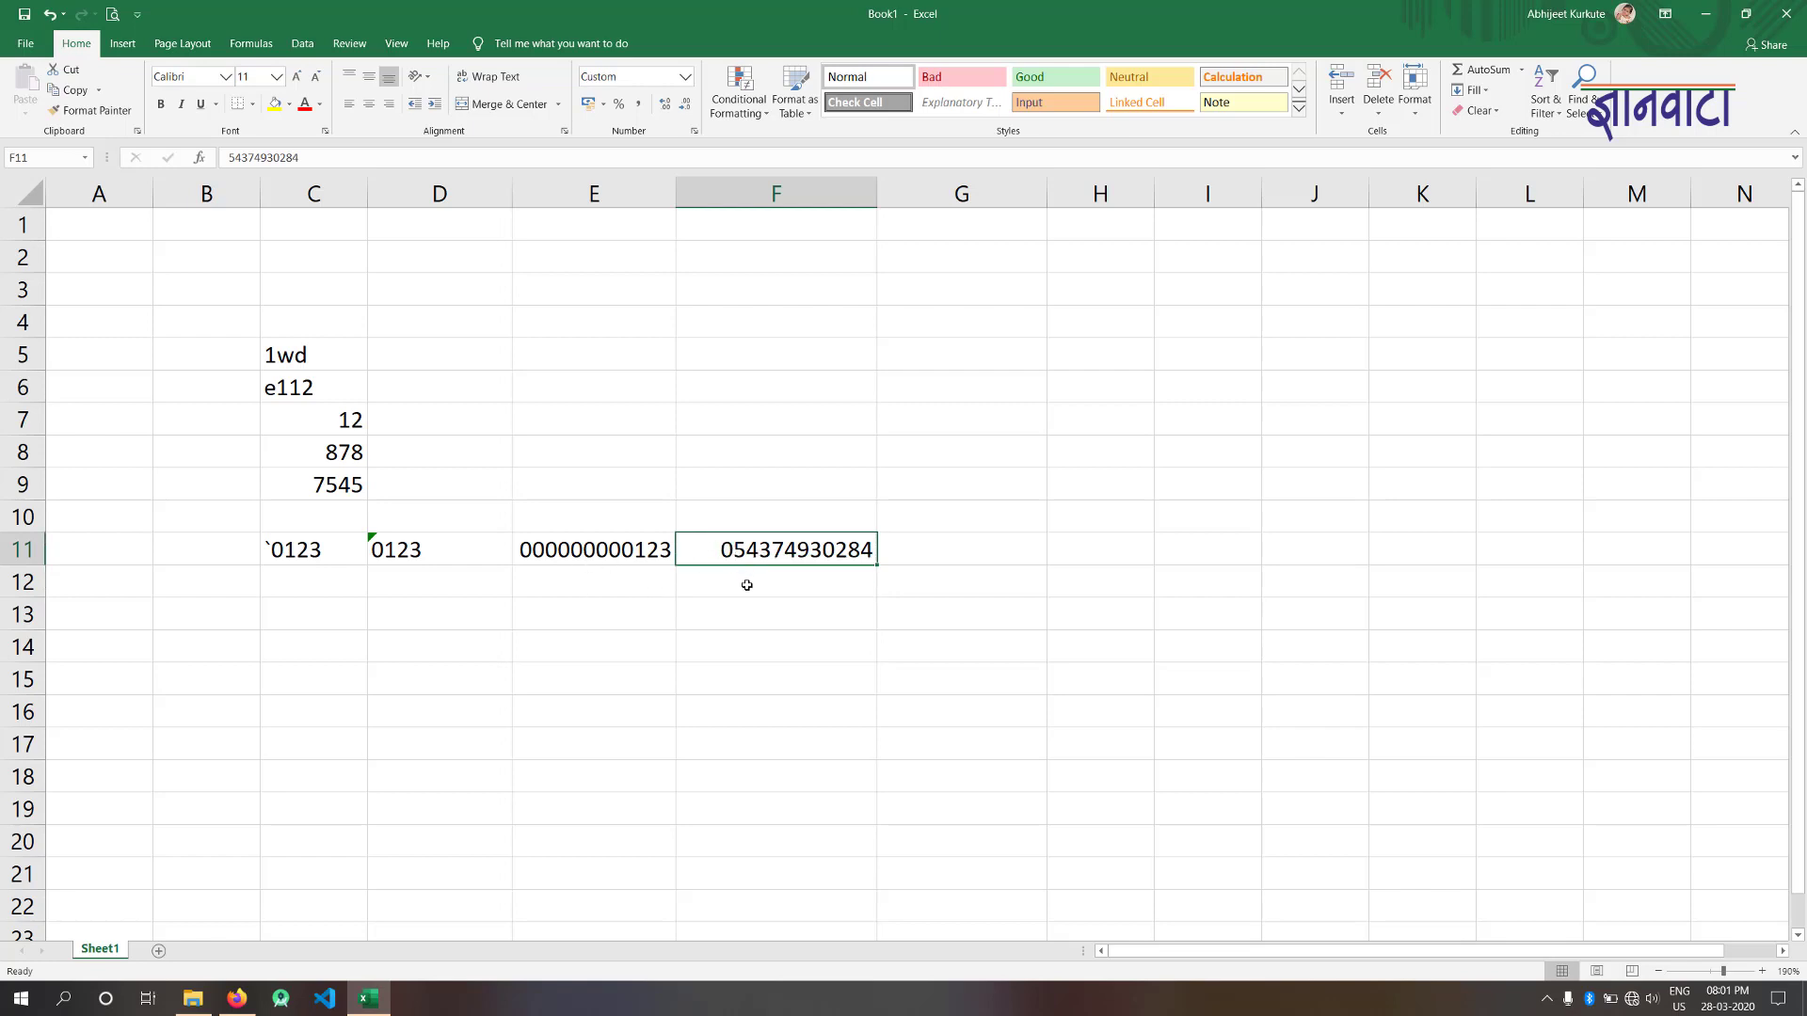
pyautogui.click(935, 548)
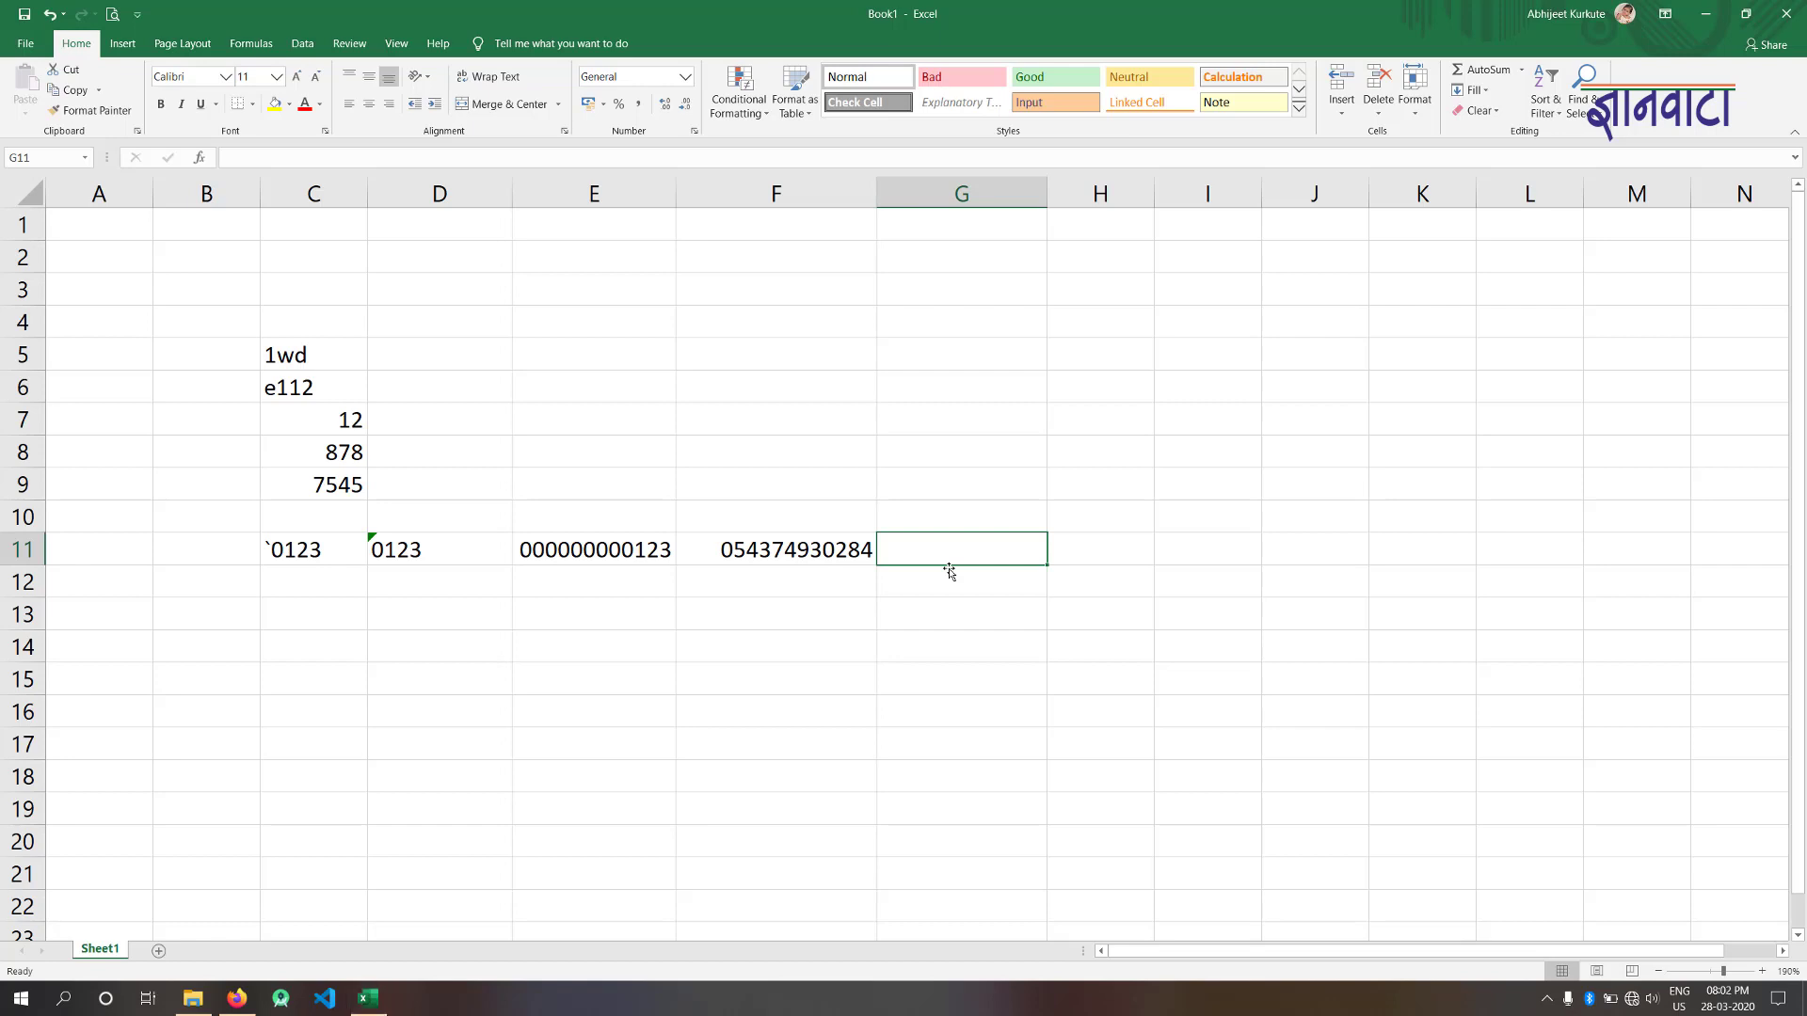
pyautogui.write('02482')
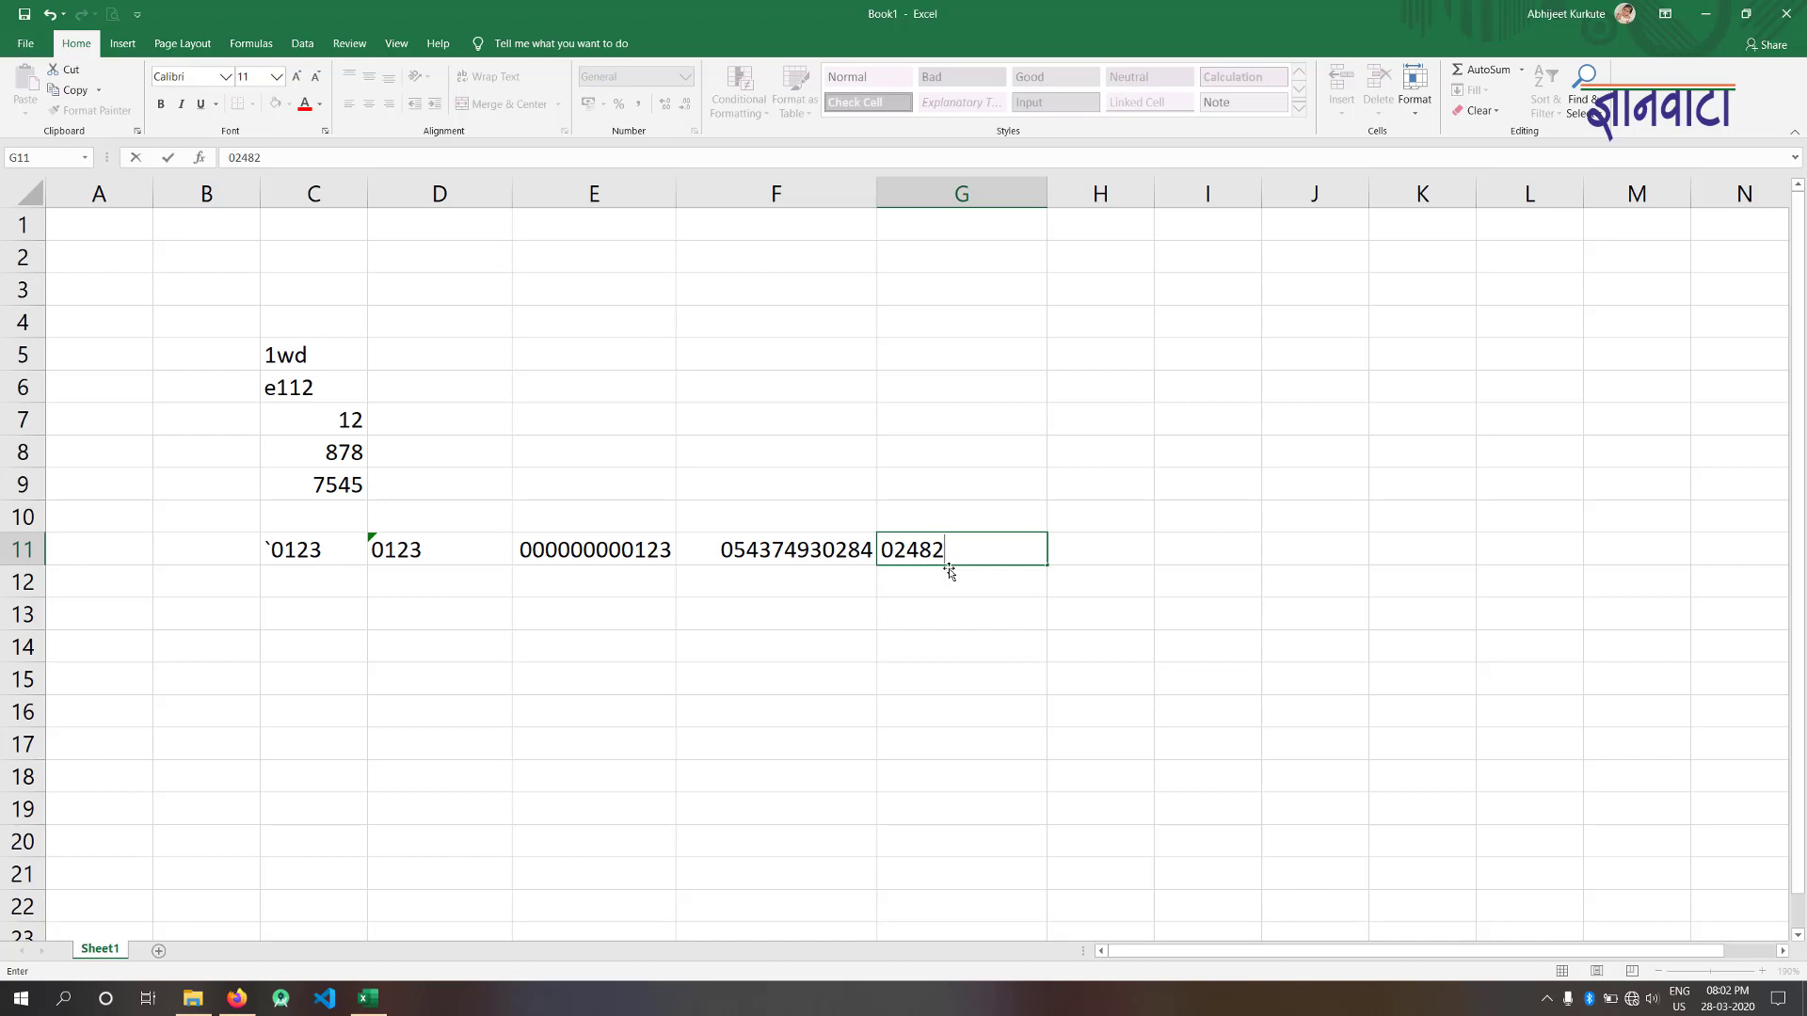
pyautogui.write('654321')
pyautogui.press('Return')
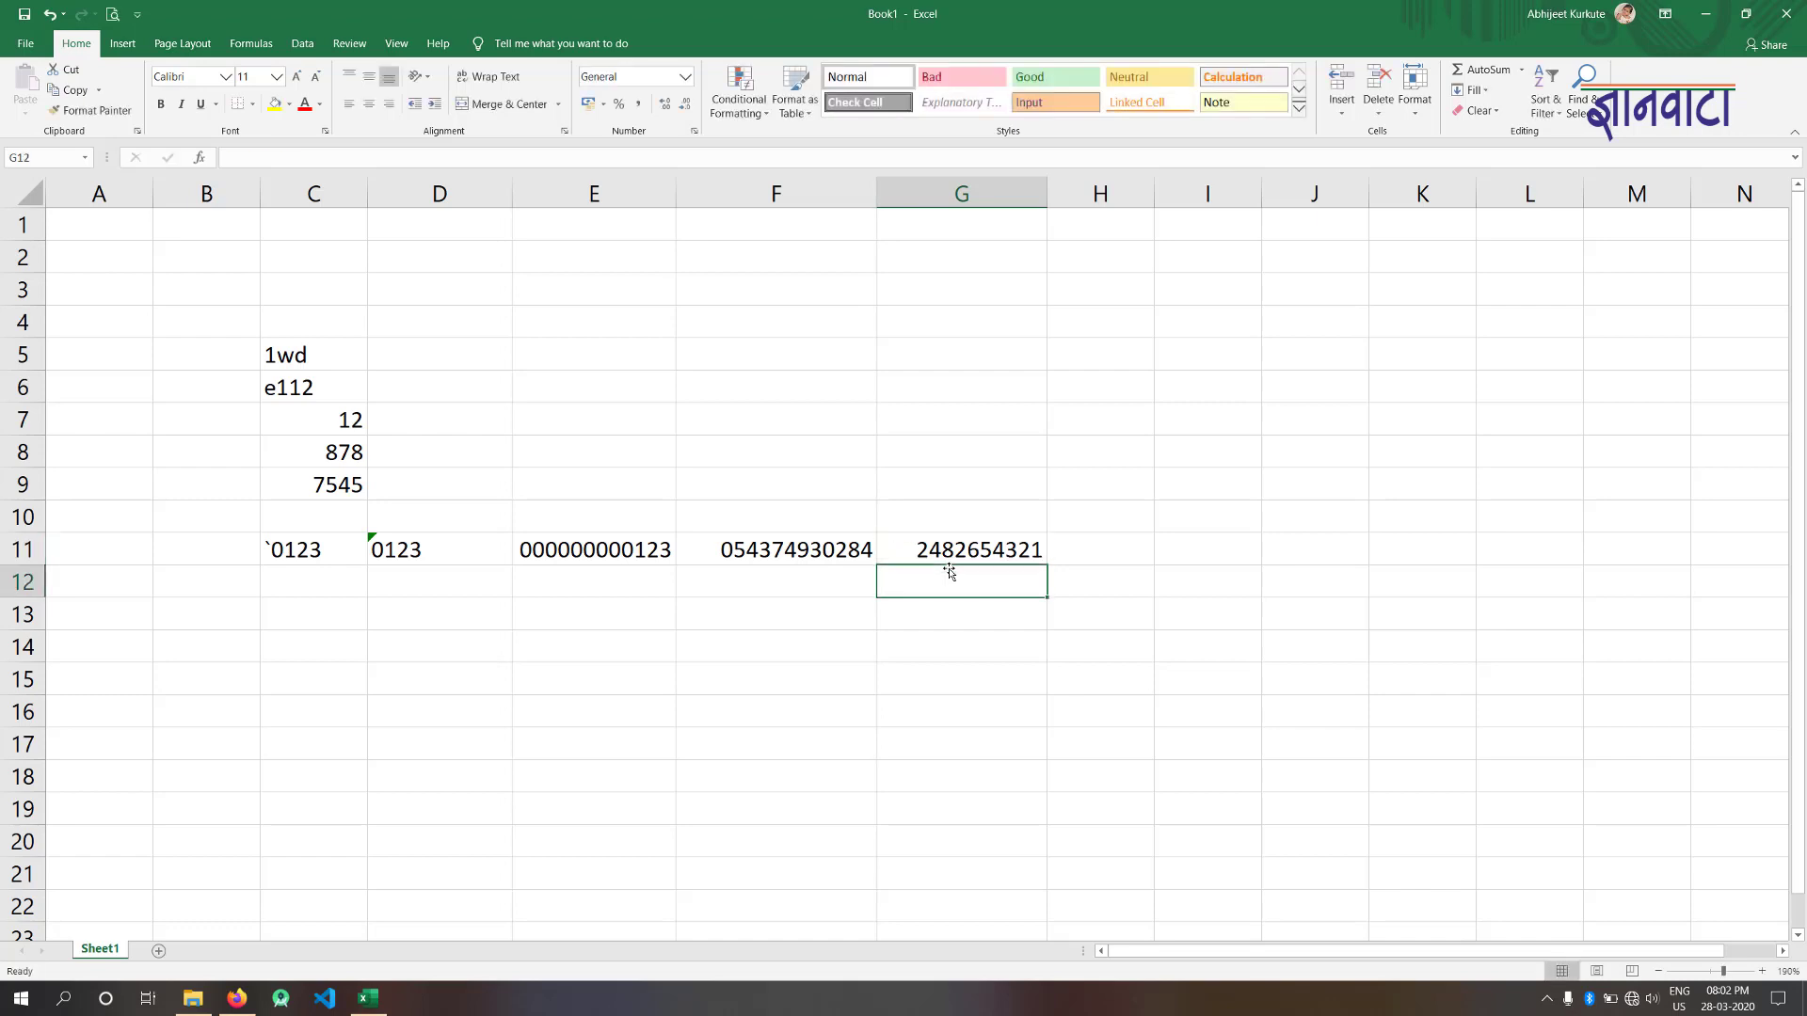
pyautogui.click(955, 551)
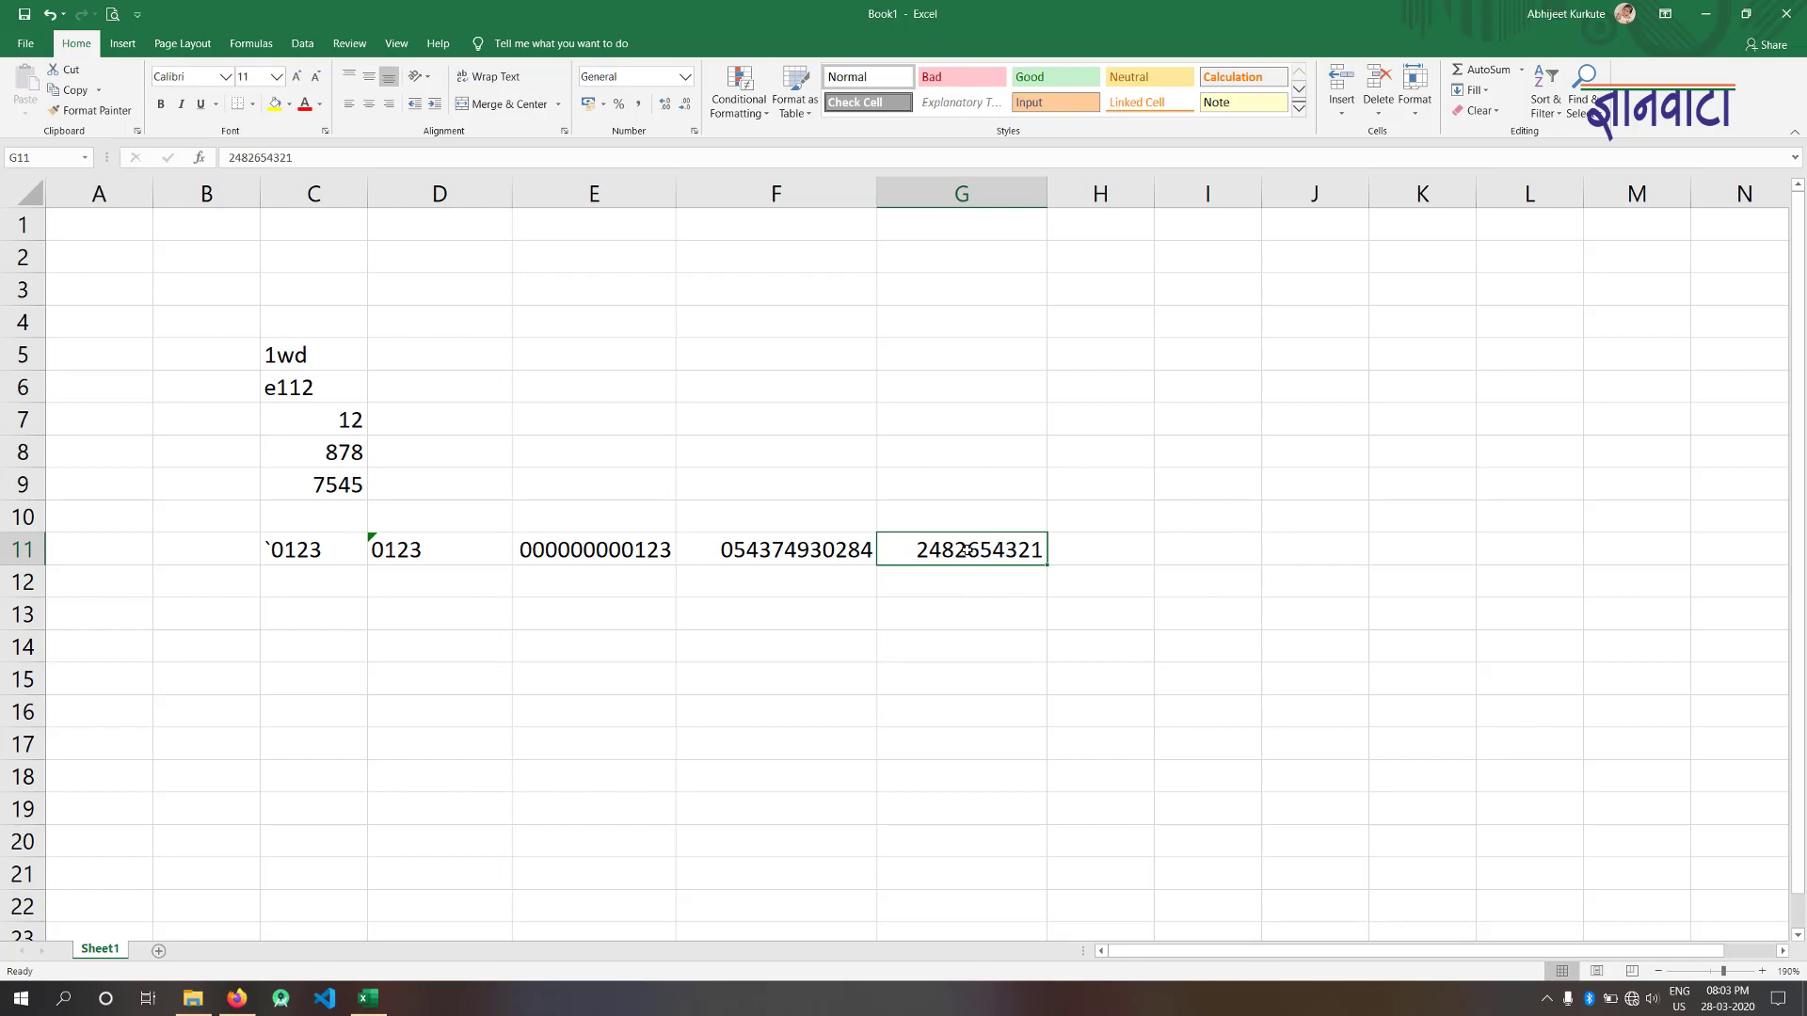
pyautogui.click(693, 136)
pyautogui.click(939, 490)
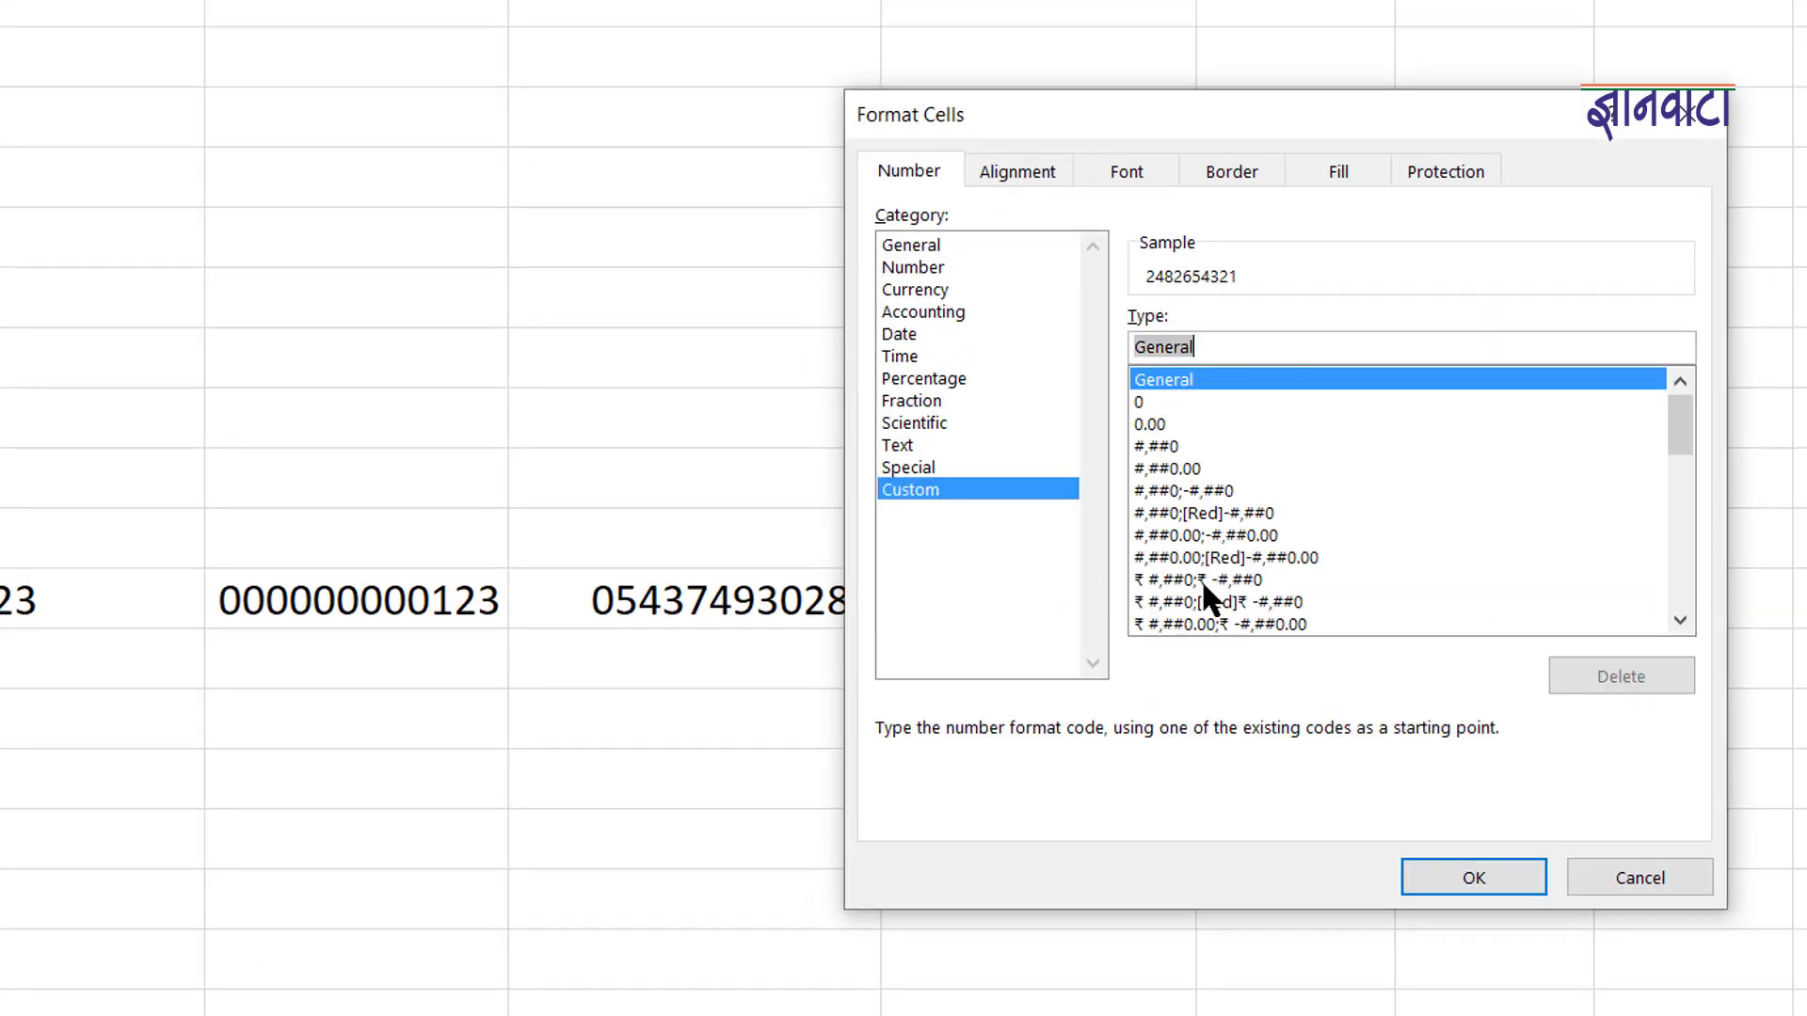
pyautogui.write('00')
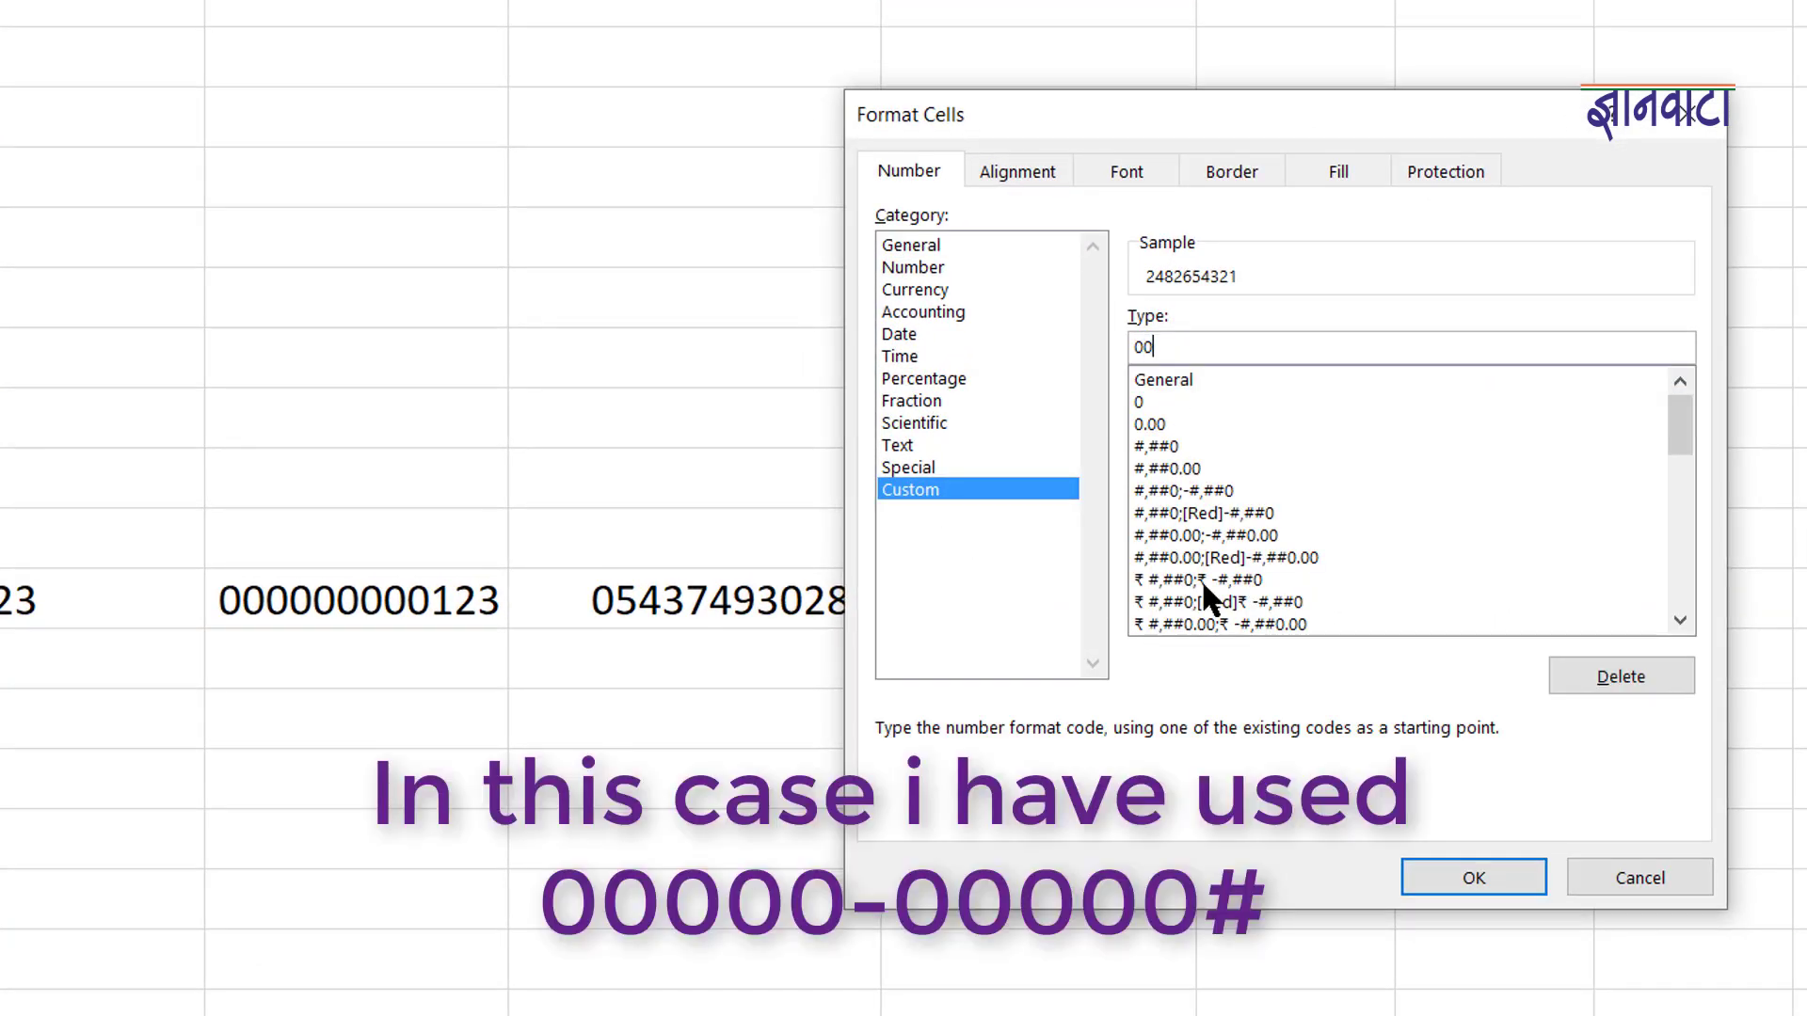
pyautogui.write('000-')
pyautogui.write('00000')
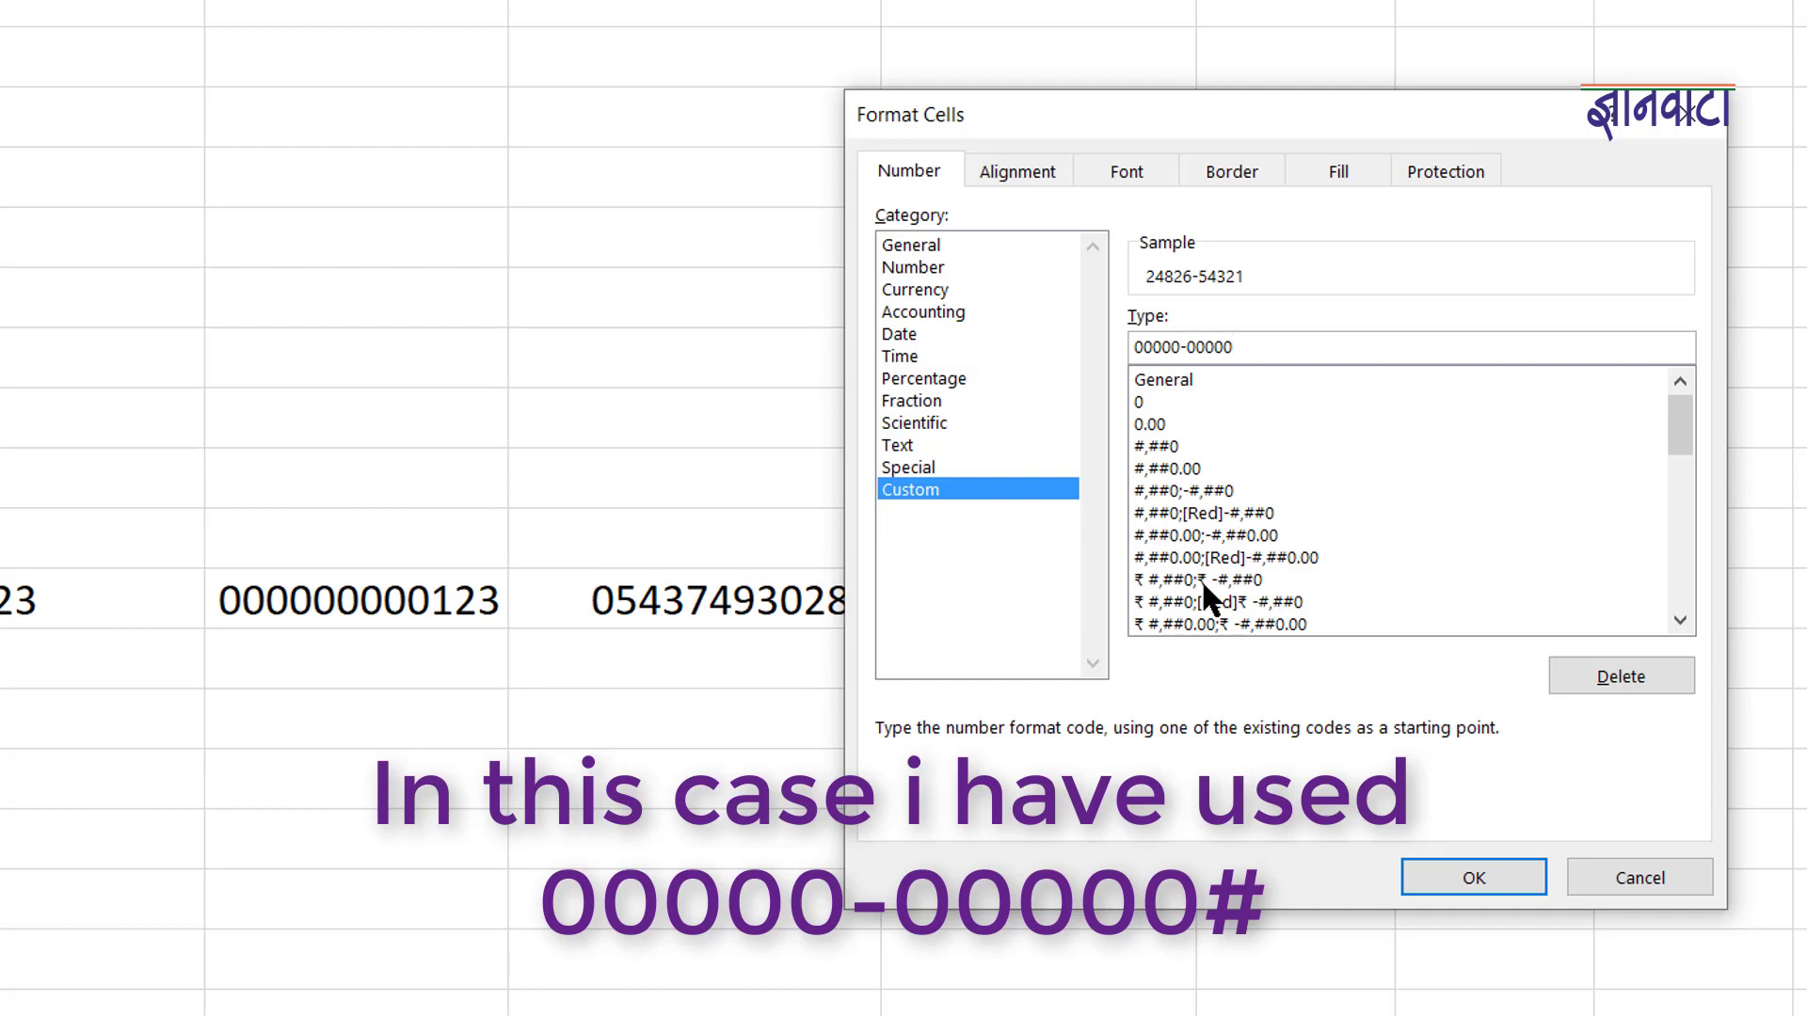
pyautogui.write('#')
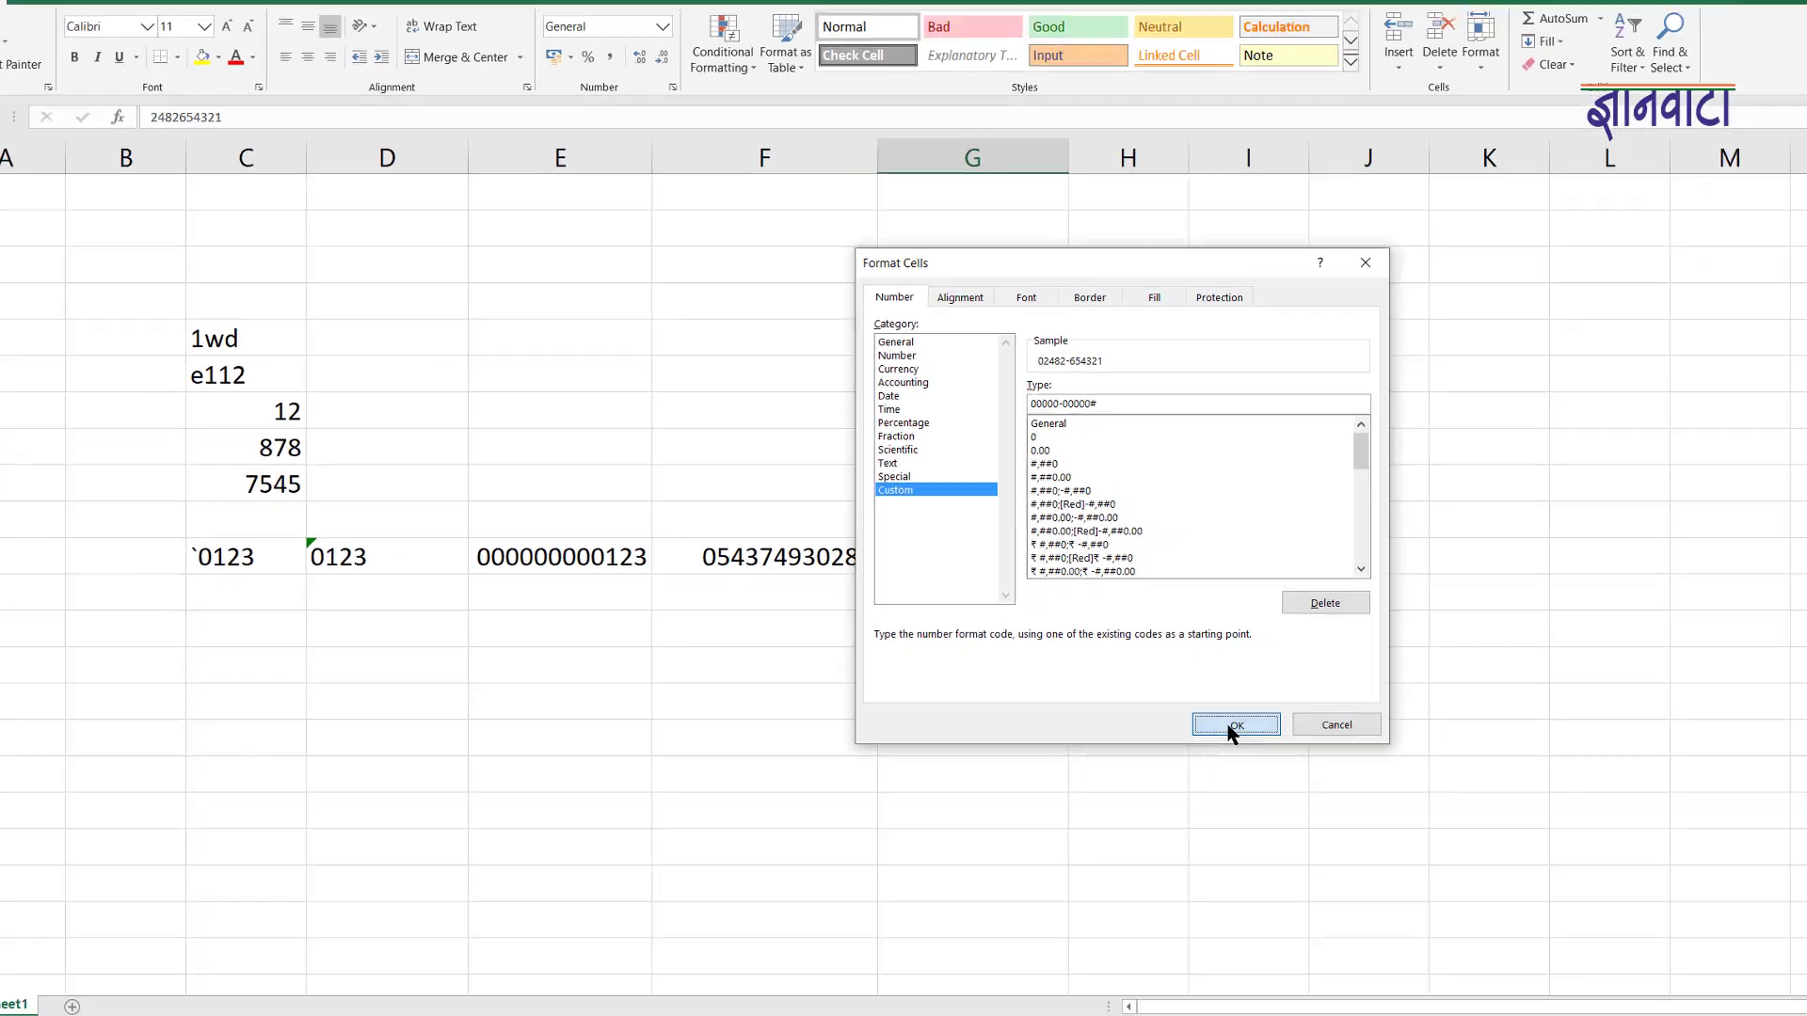
pyautogui.click(1449, 880)
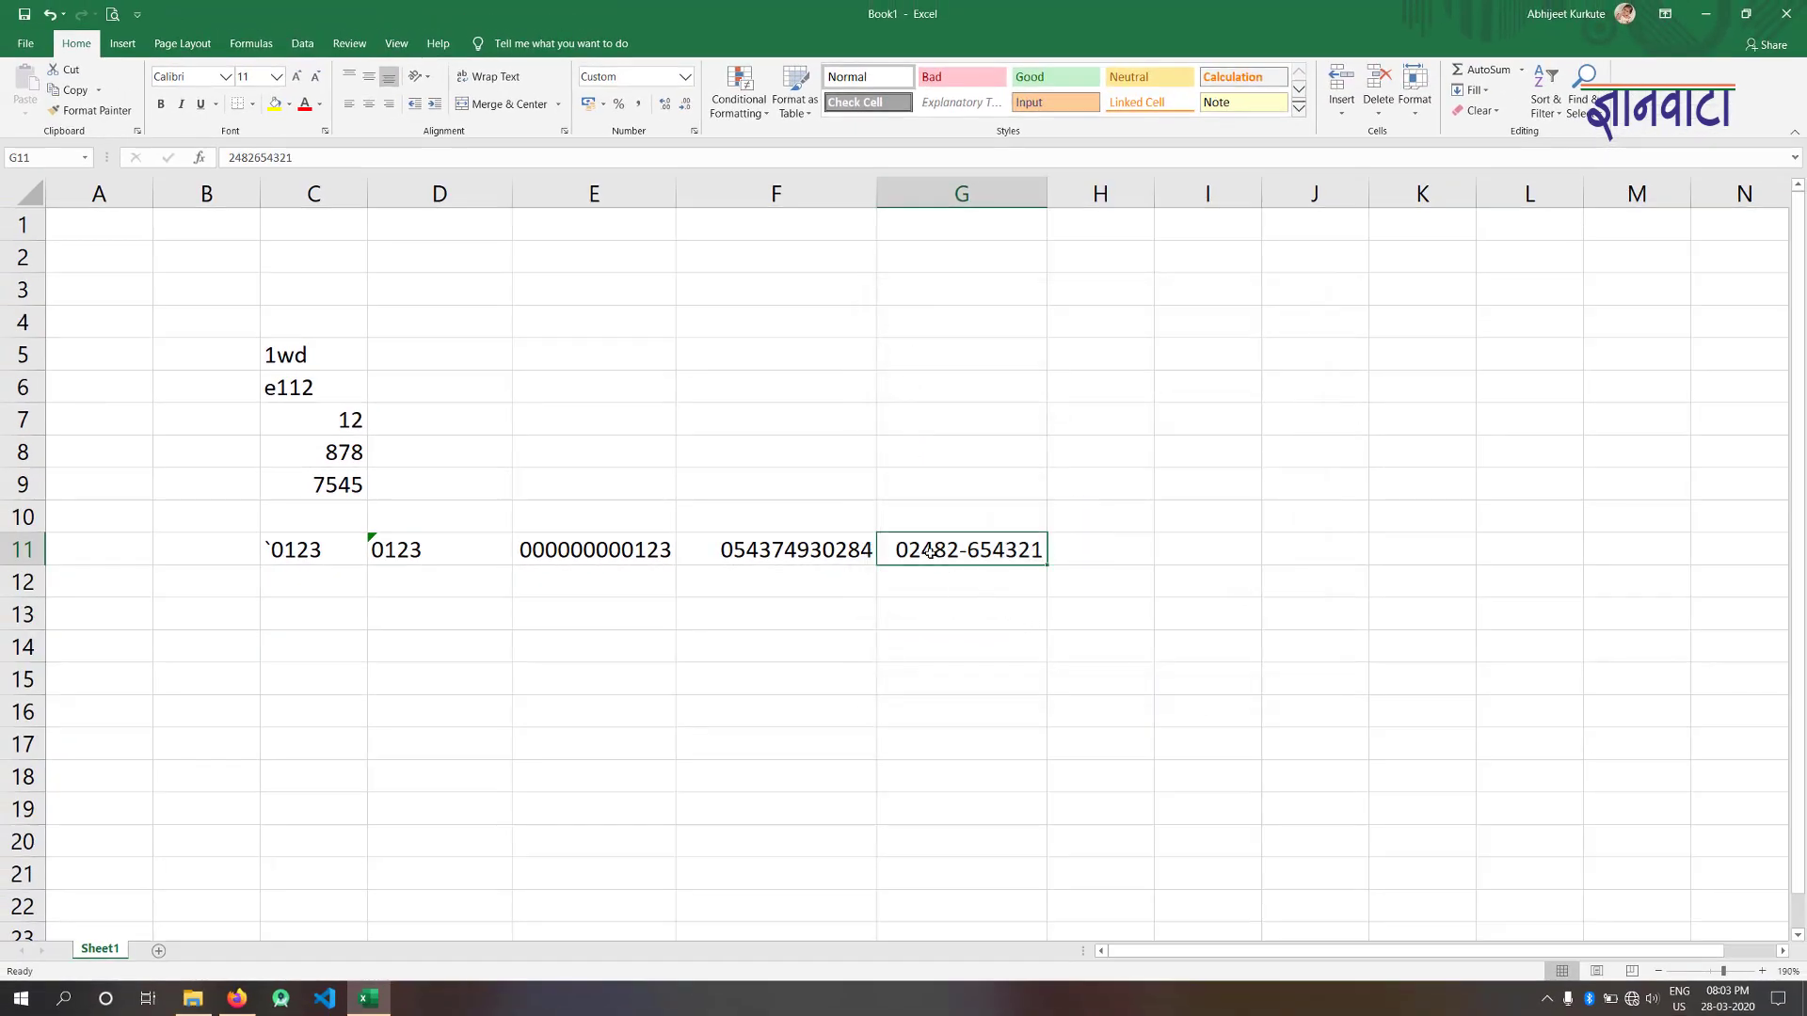